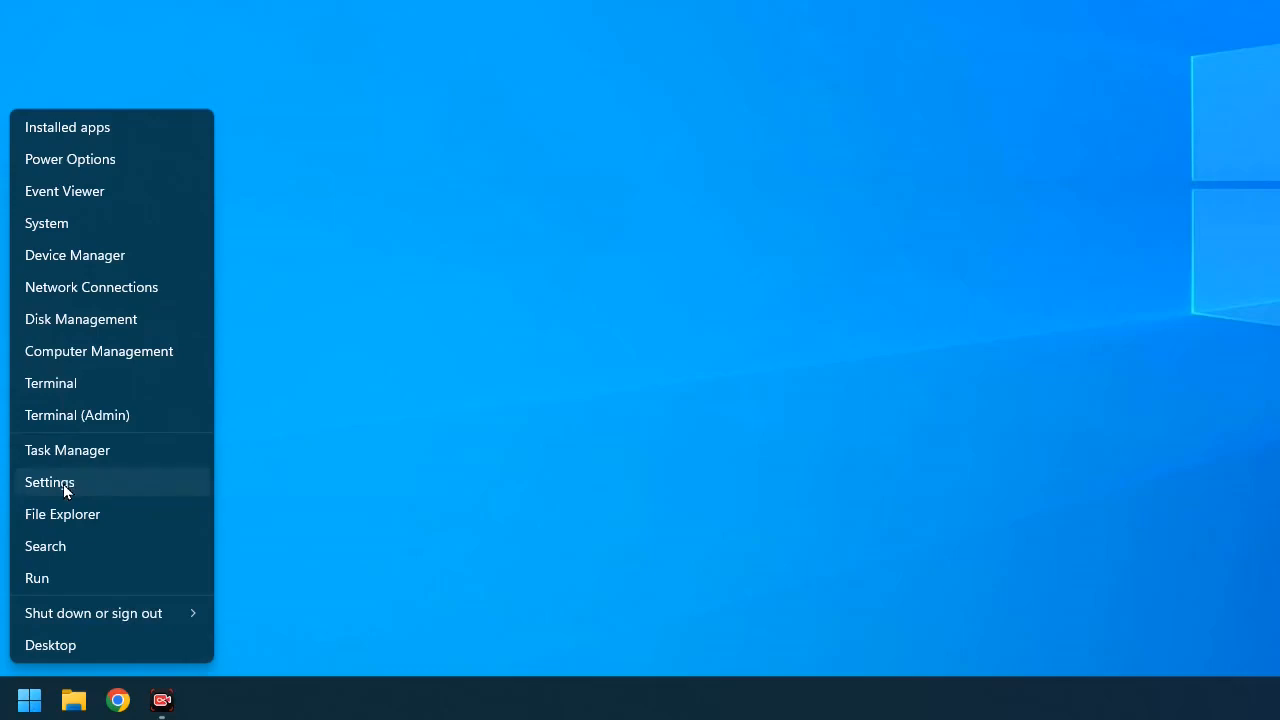
Open Windows Settings and go to the Privacy & security page.
click(63, 484)
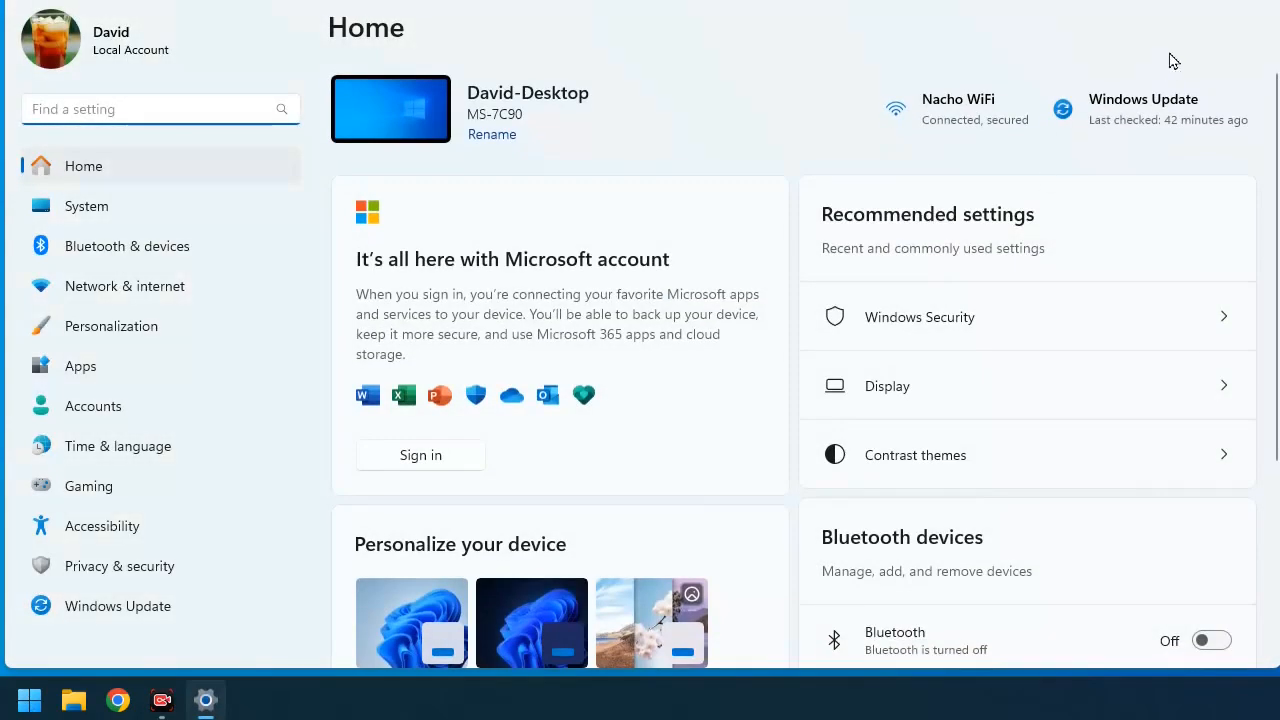
drag(1030, 0, 1031, 13)
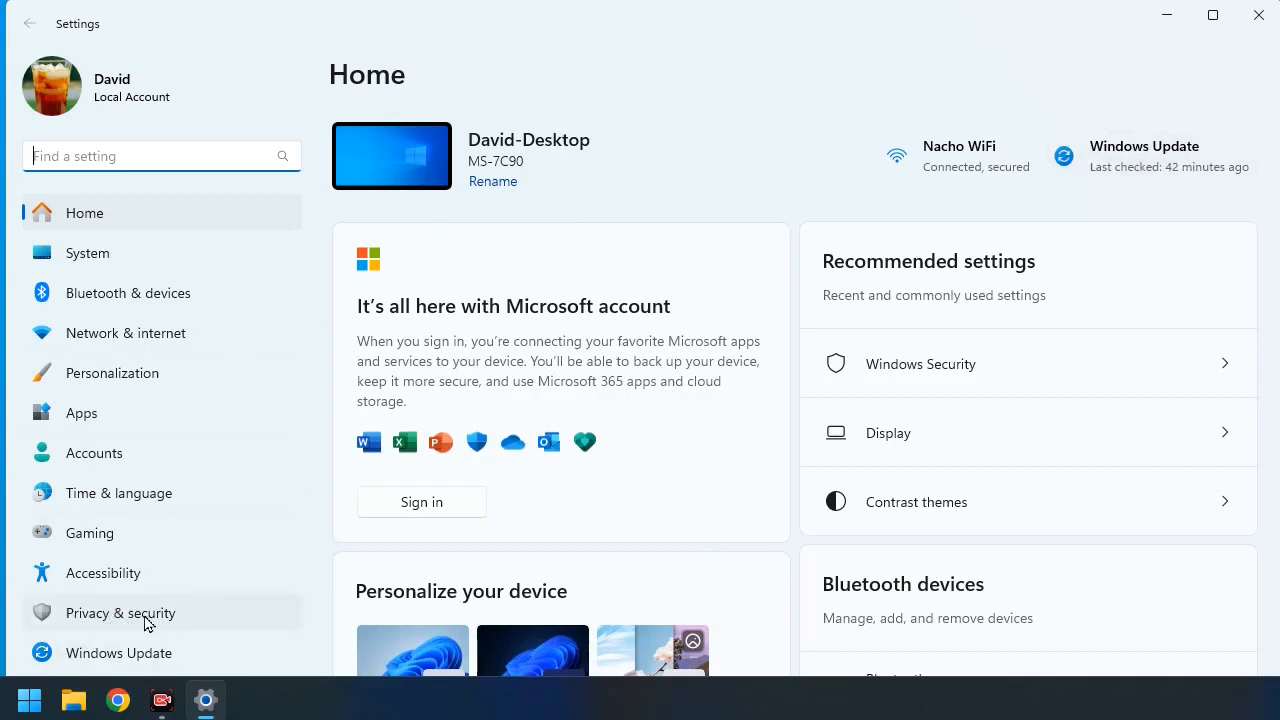
click(201, 617)
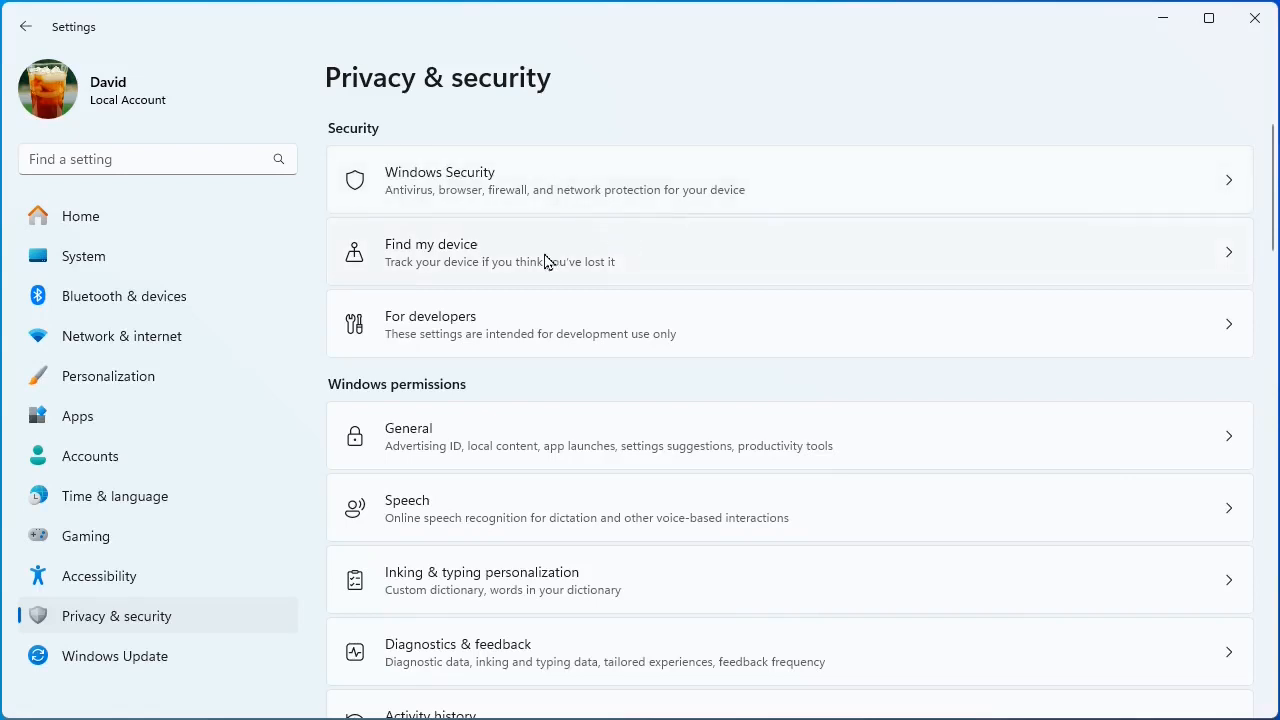
Look through the Windows permissions and app permissions categories on the Privacy & security page.
scroll(556, 330, down, 5)
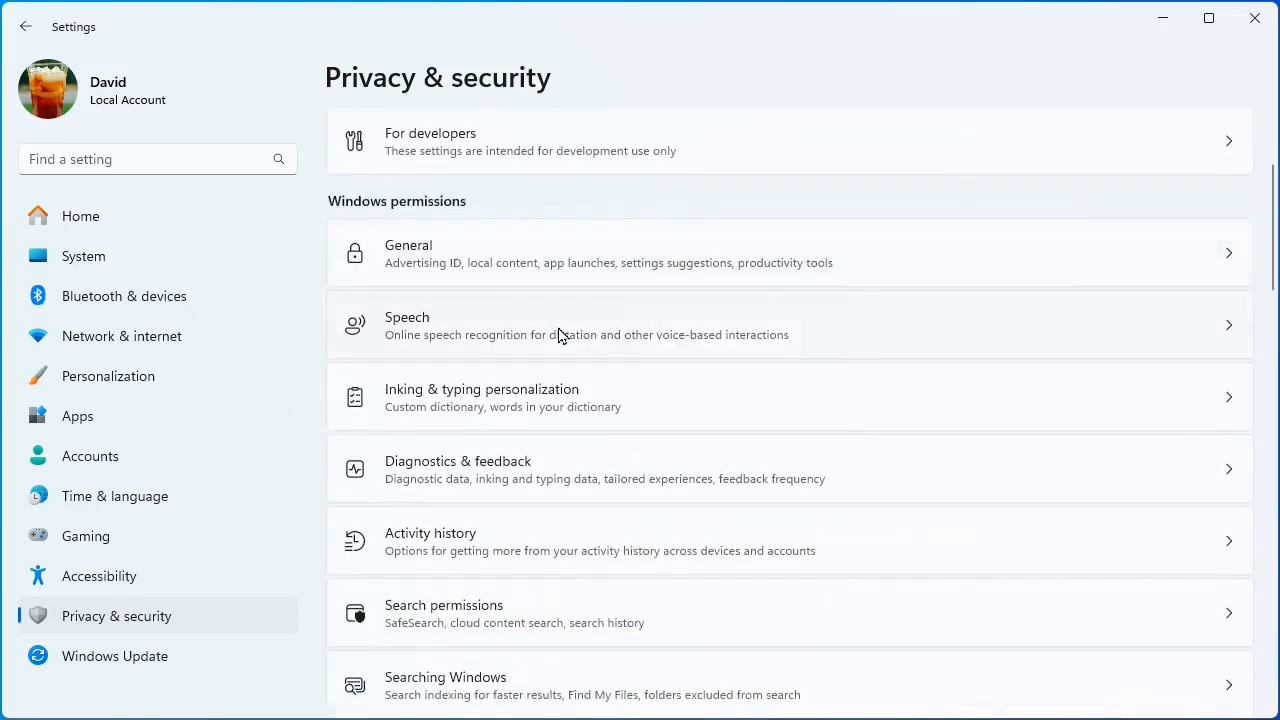
scroll(584, 440, down, 6)
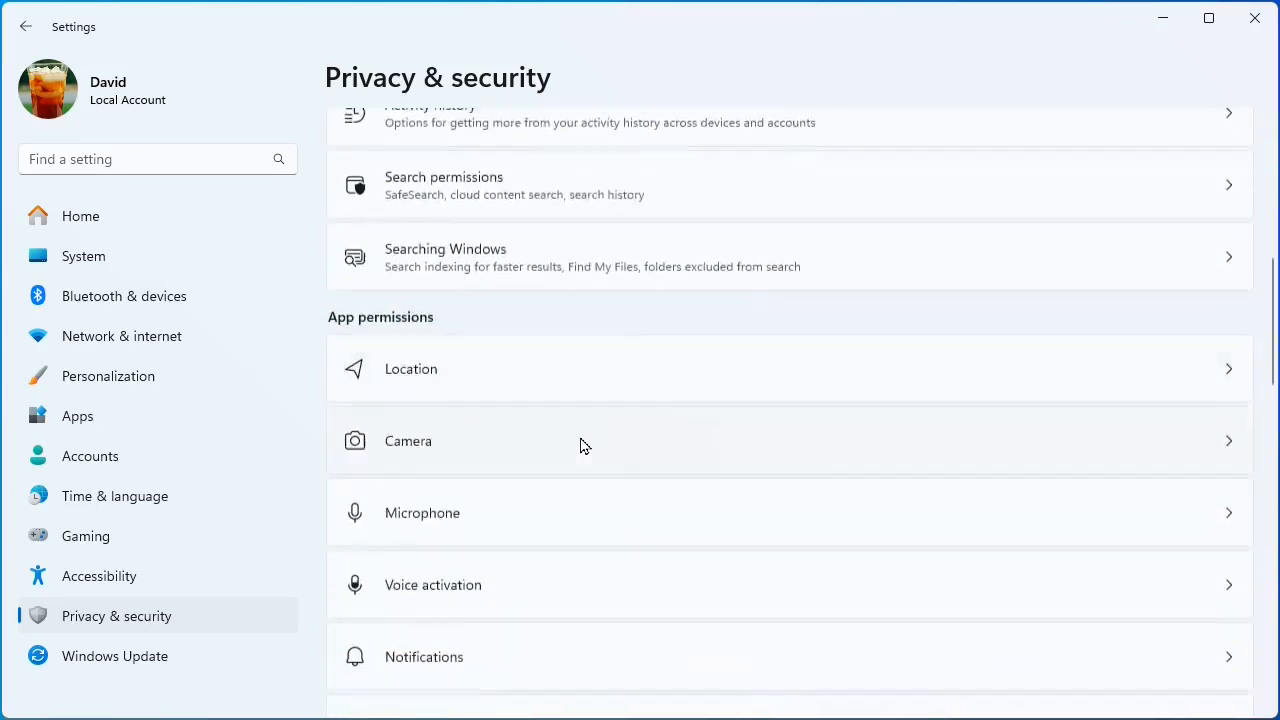
scroll(584, 446, down, 10)
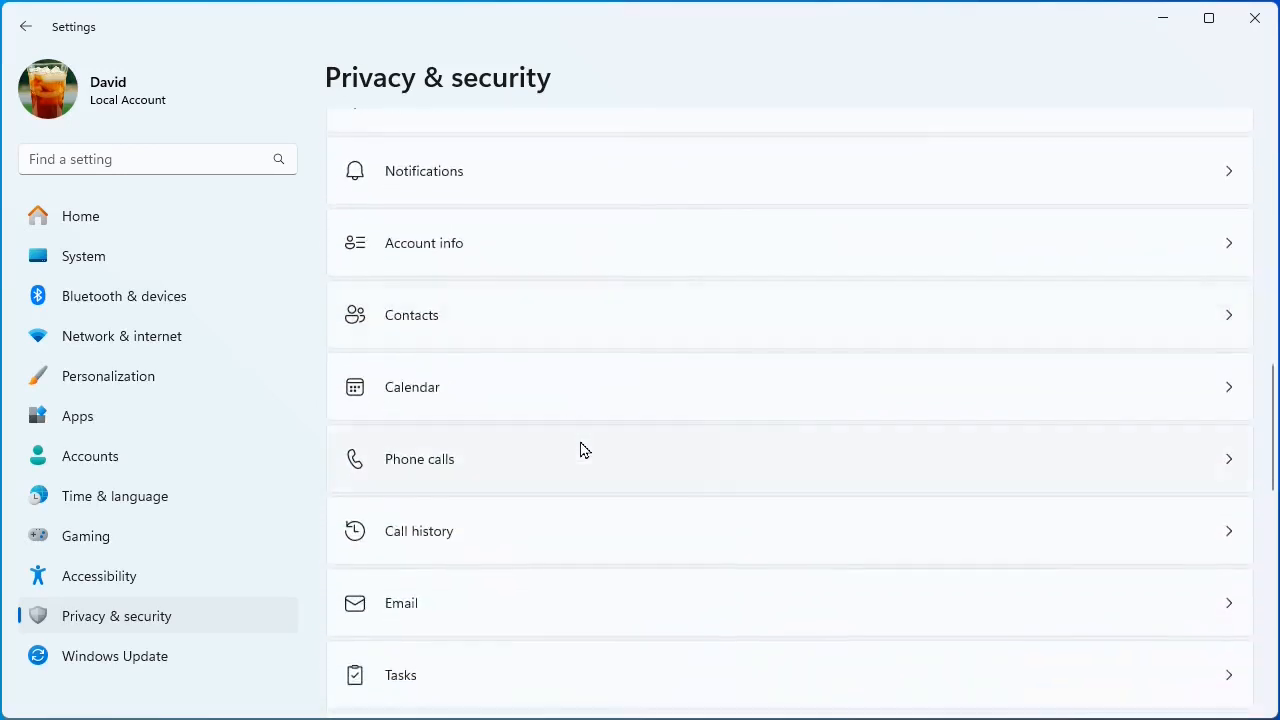
scroll(584, 449, down, 5)
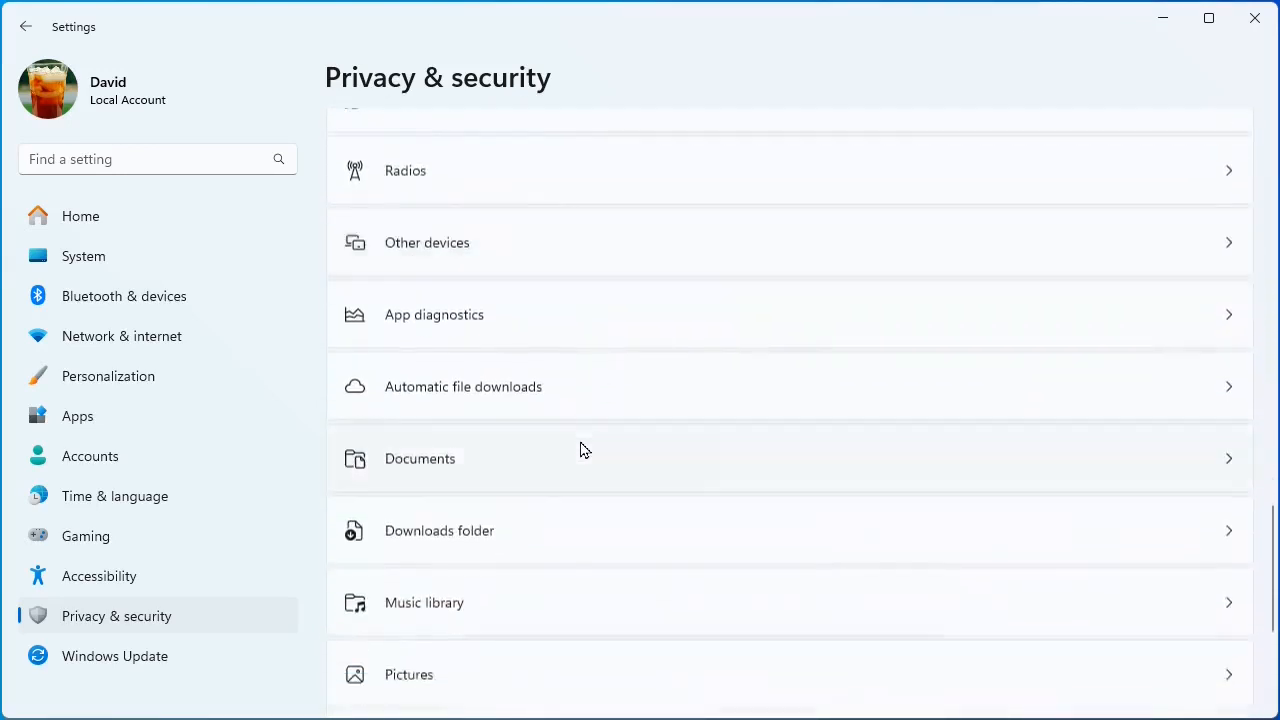
scroll(584, 449, down, 2)
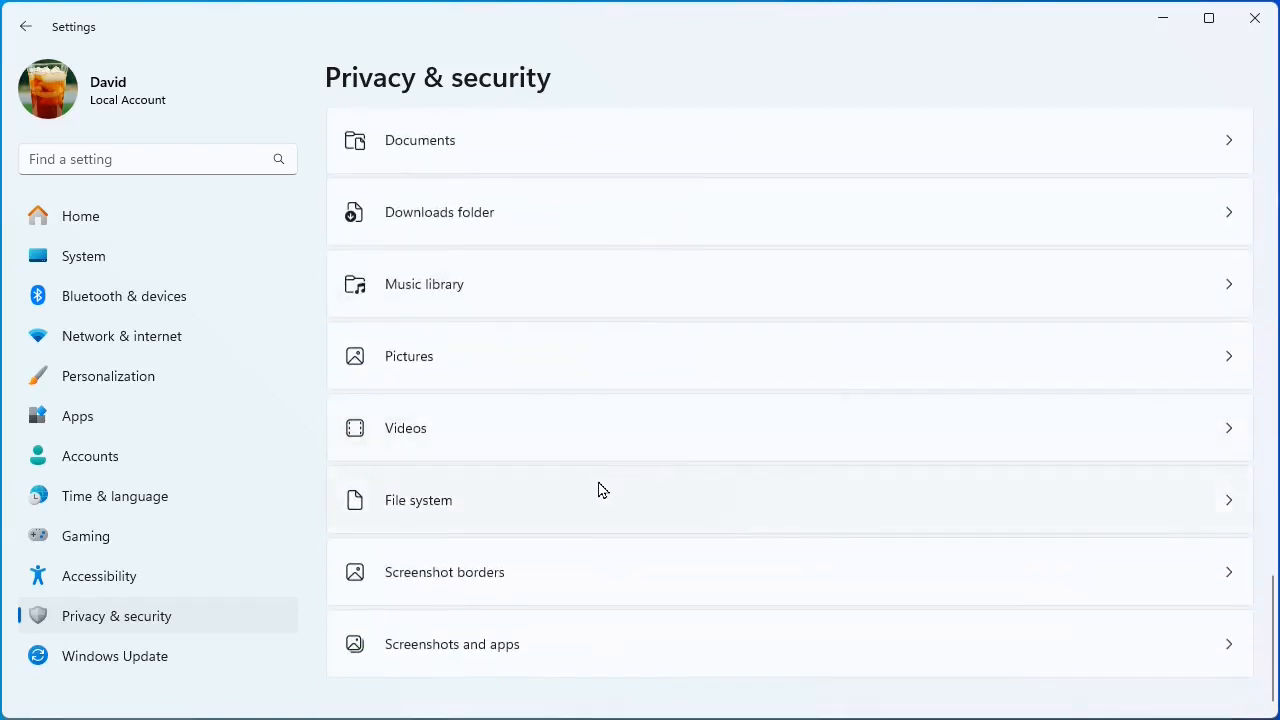
scroll(597, 506, up, 9)
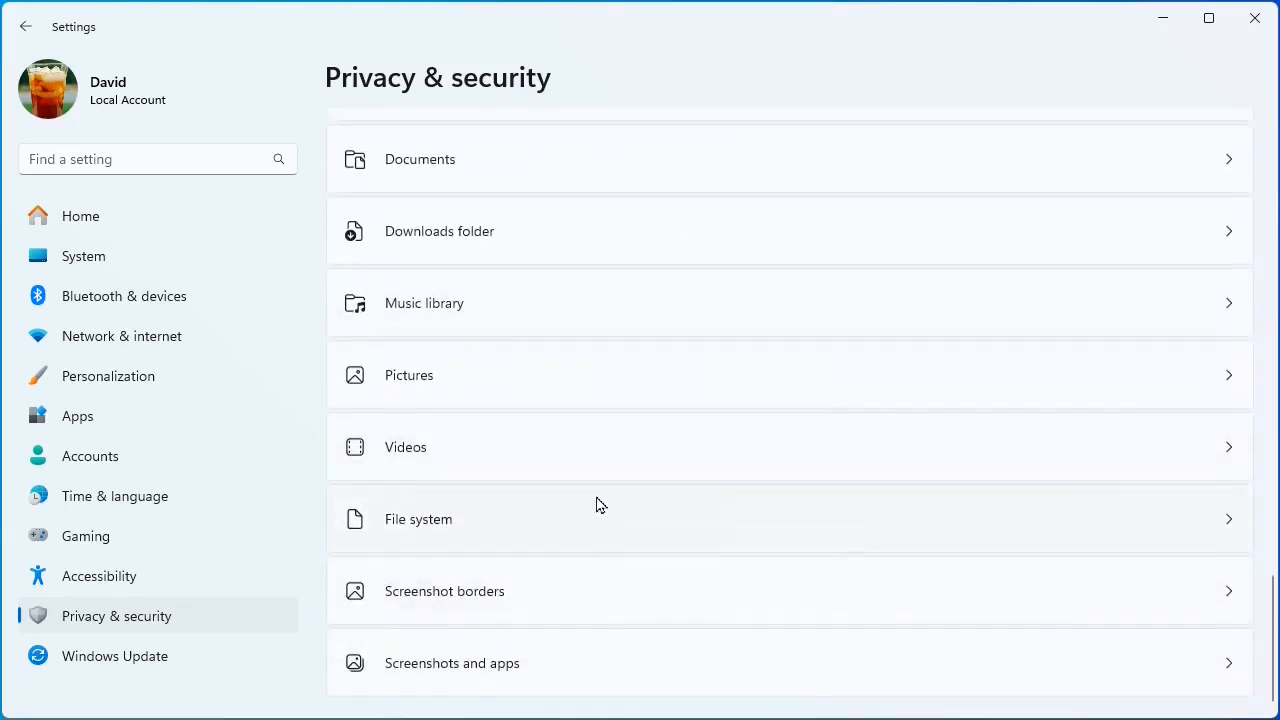
scroll(588, 470, up, 15)
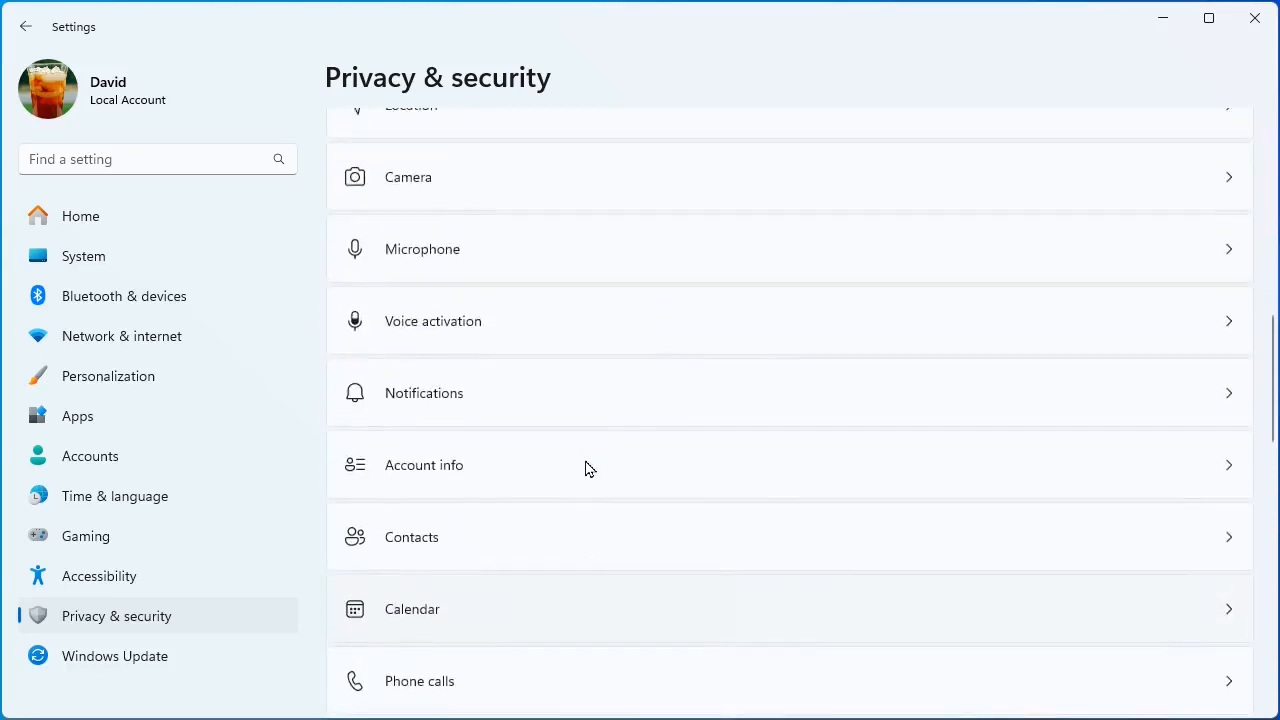
scroll(588, 470, up, 4)
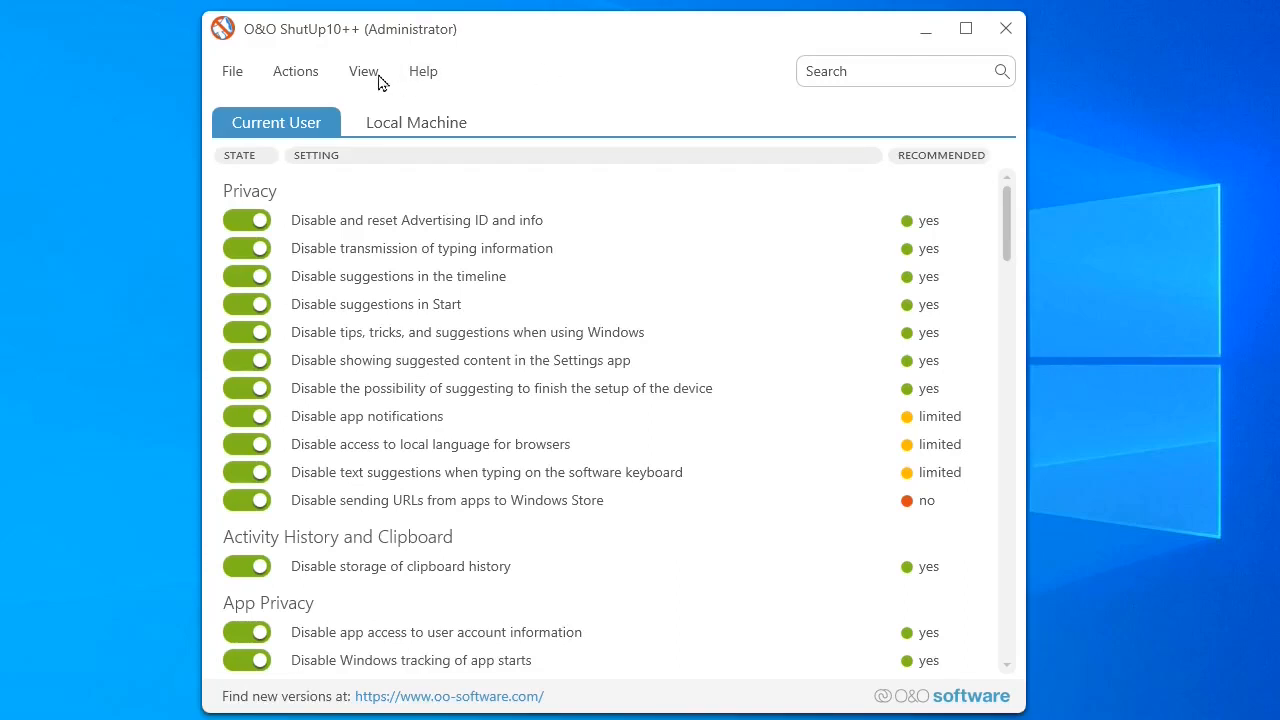
Switch to O&O ShutUp10++ and review its bulk actions for applying settings and the first Current User privacy options.
click(296, 78)
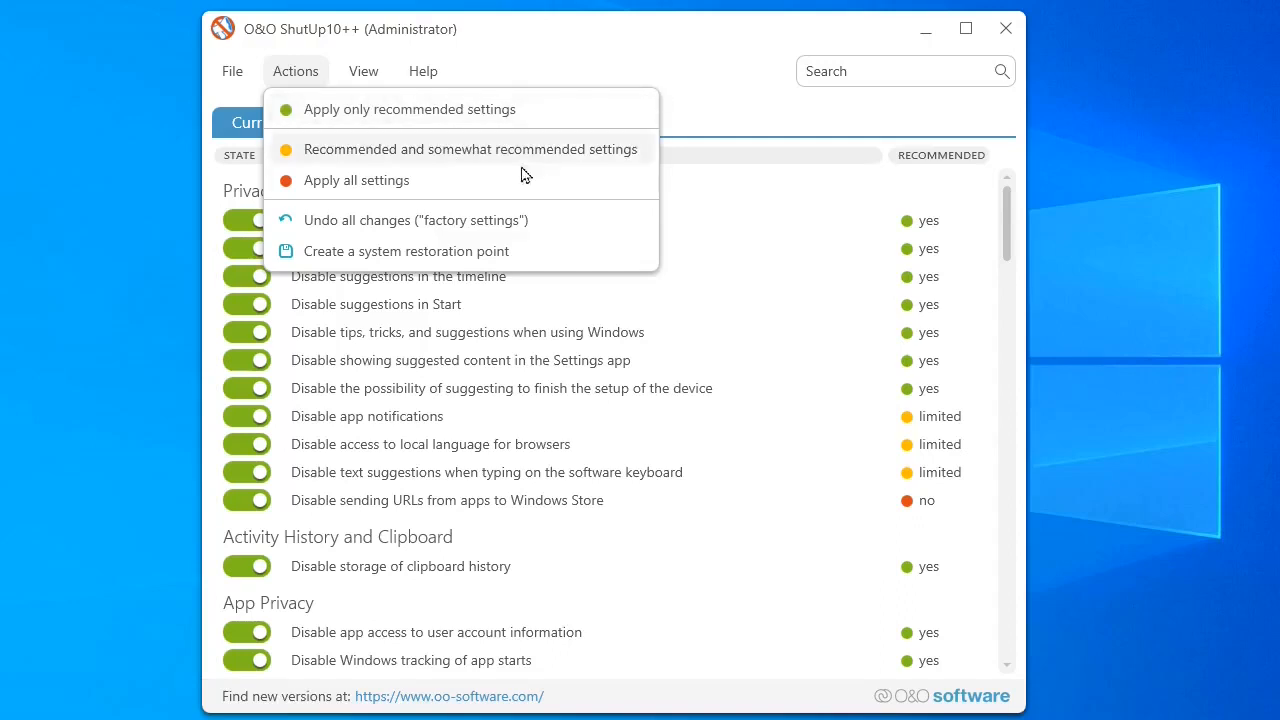
click(752, 105)
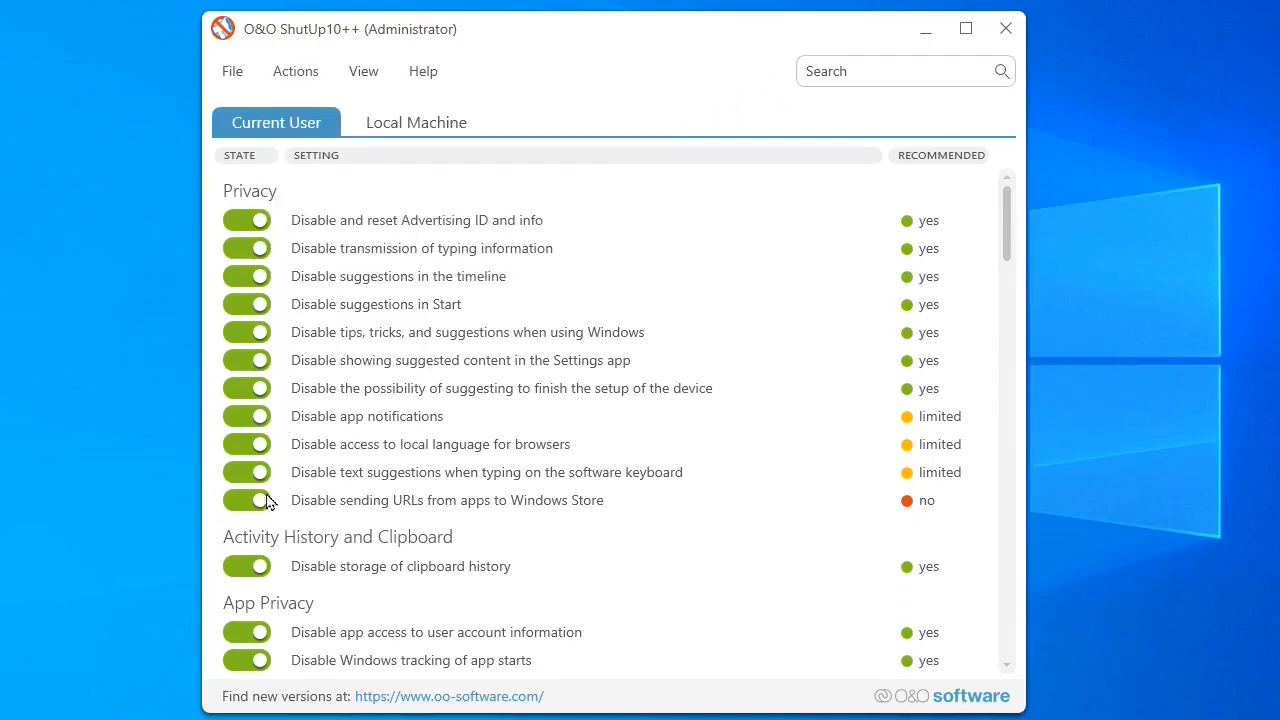
scroll(300, 490, down, 3)
scroll(418, 487, down, 1)
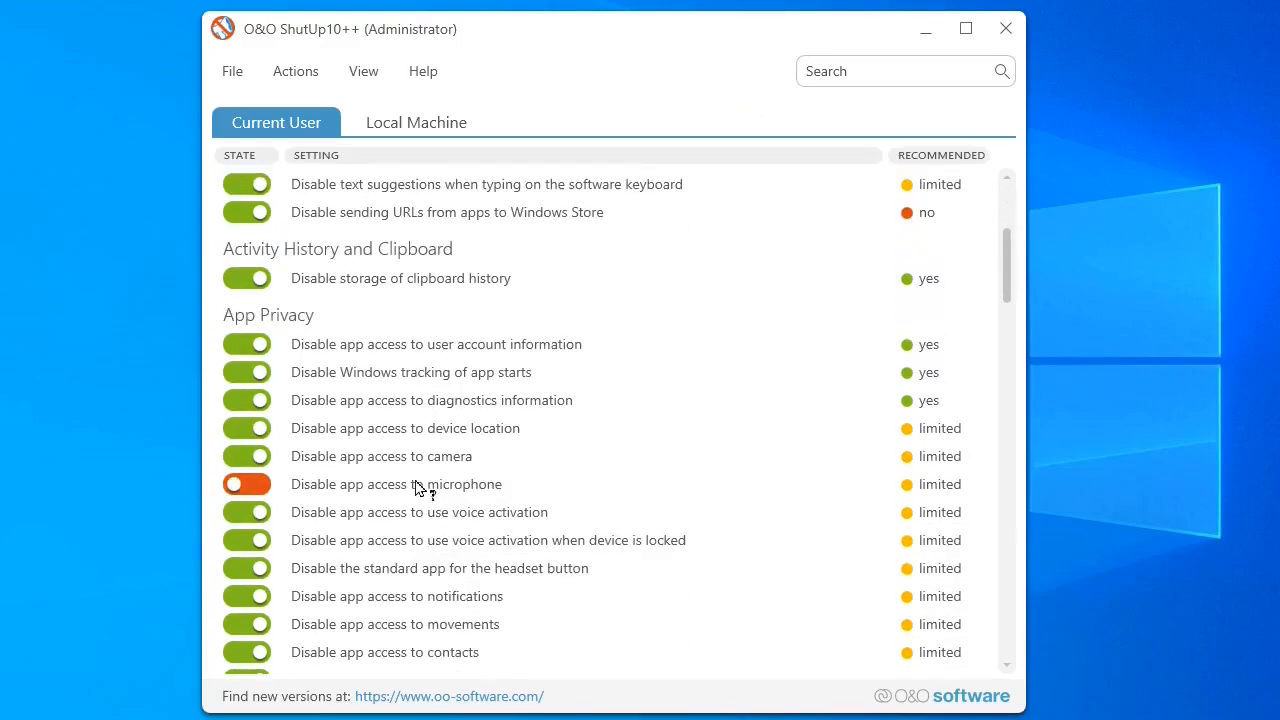
scroll(338, 448, up, 4)
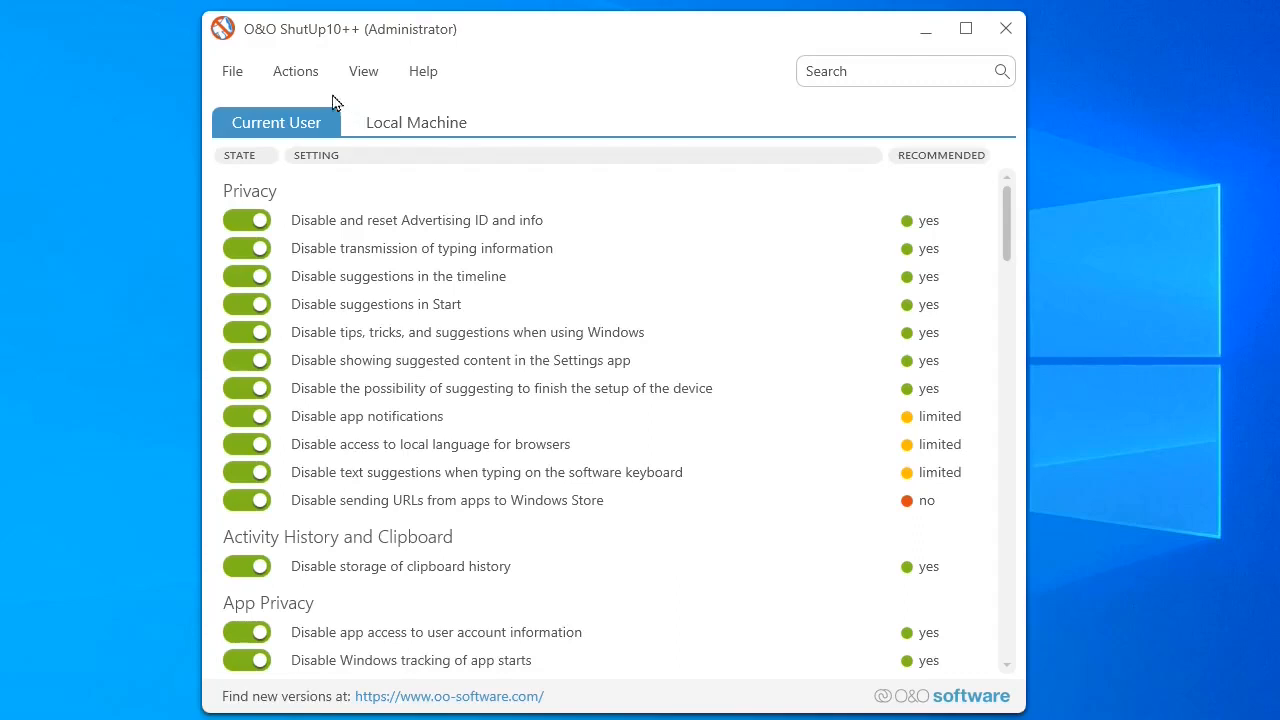
click(300, 75)
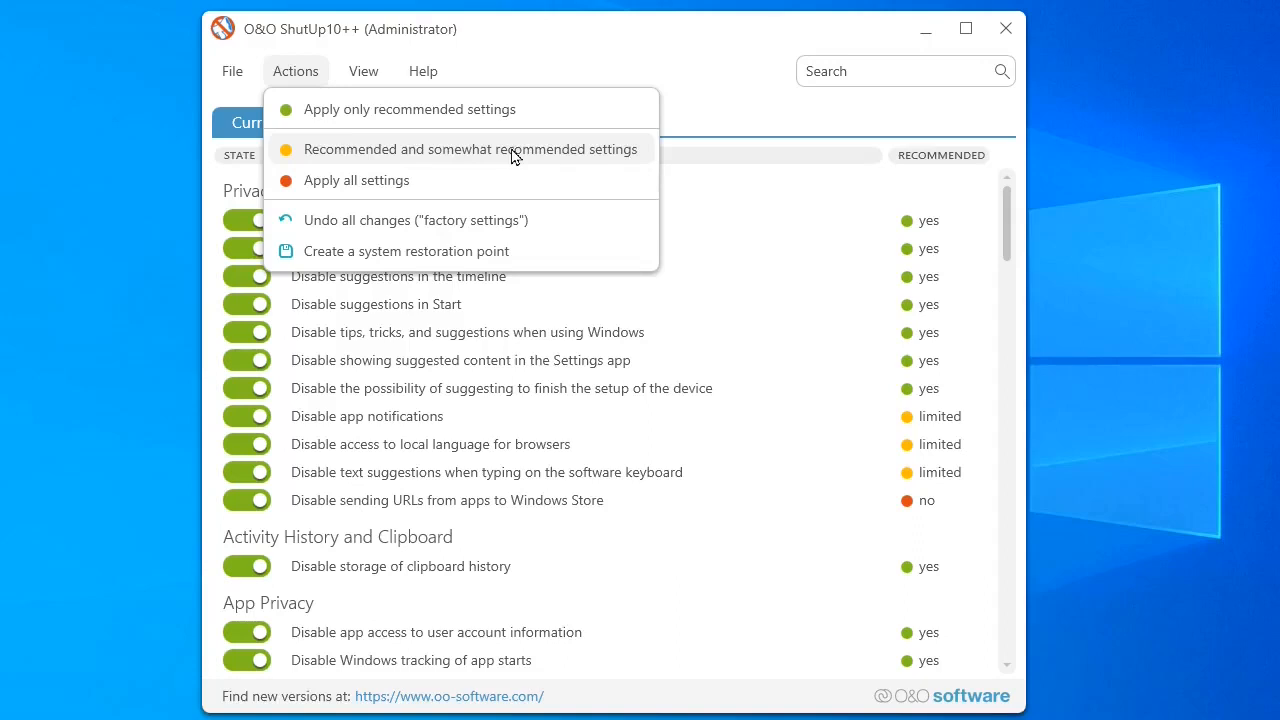
click(709, 63)
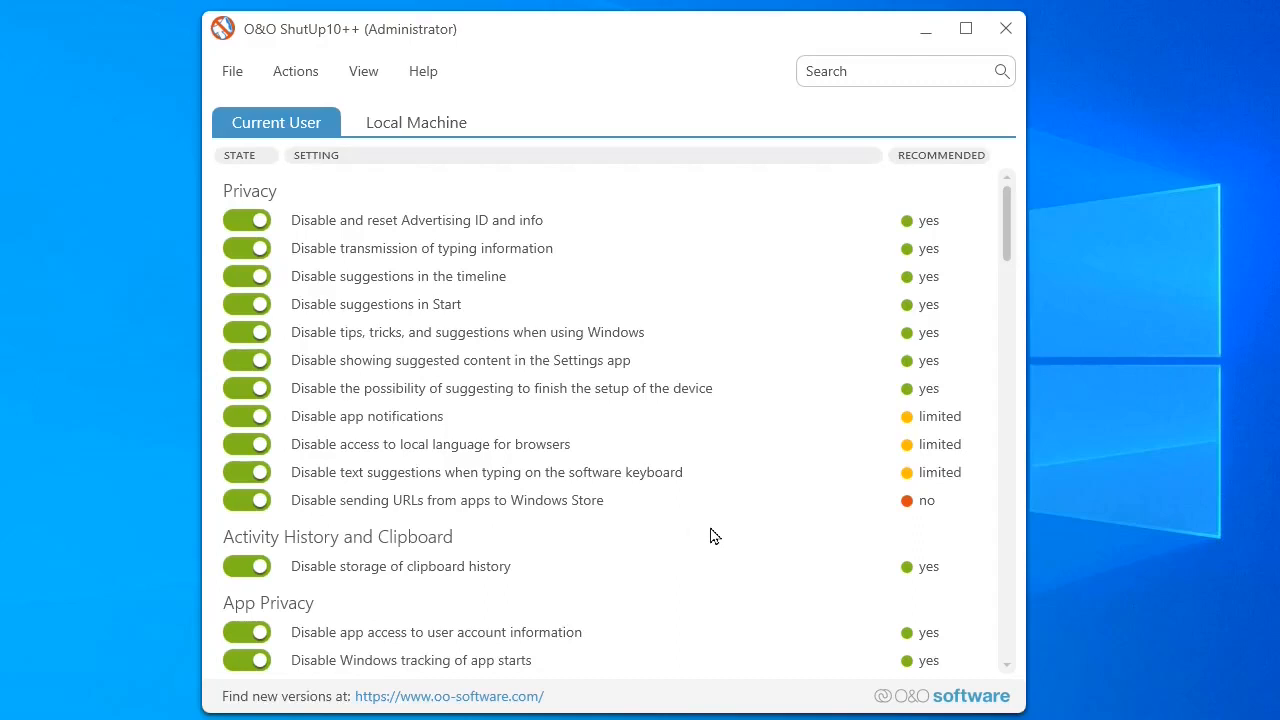
Examine the Current User settings in the App Privacy section and both Microsoft Edge sections, including their recommendation levels.
scroll(710, 537, down, 5)
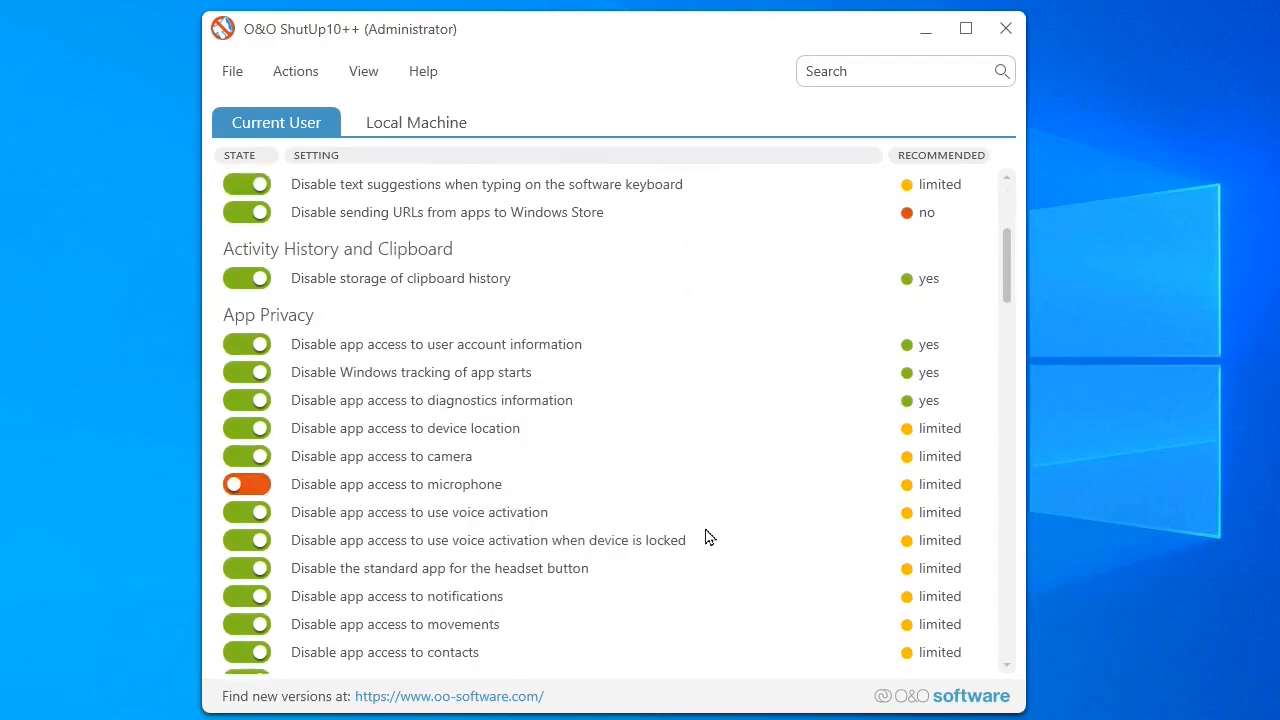
scroll(705, 537, down, 1)
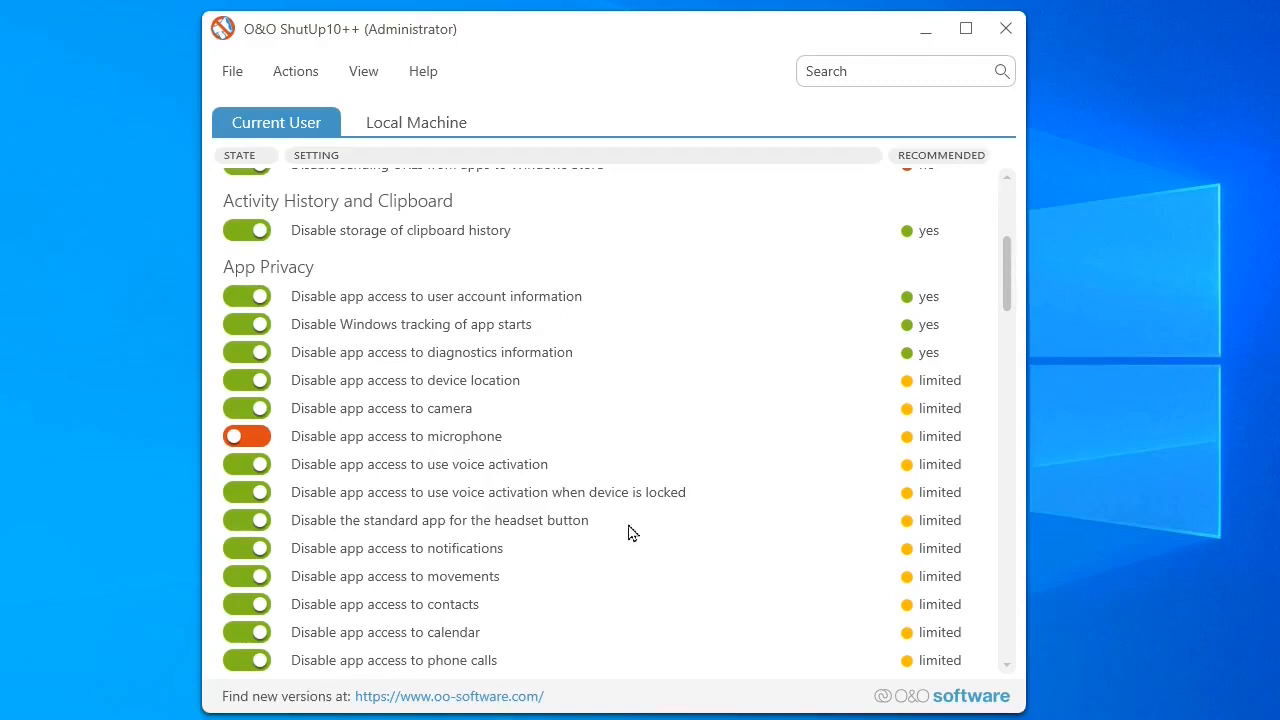
scroll(672, 441, down, 4)
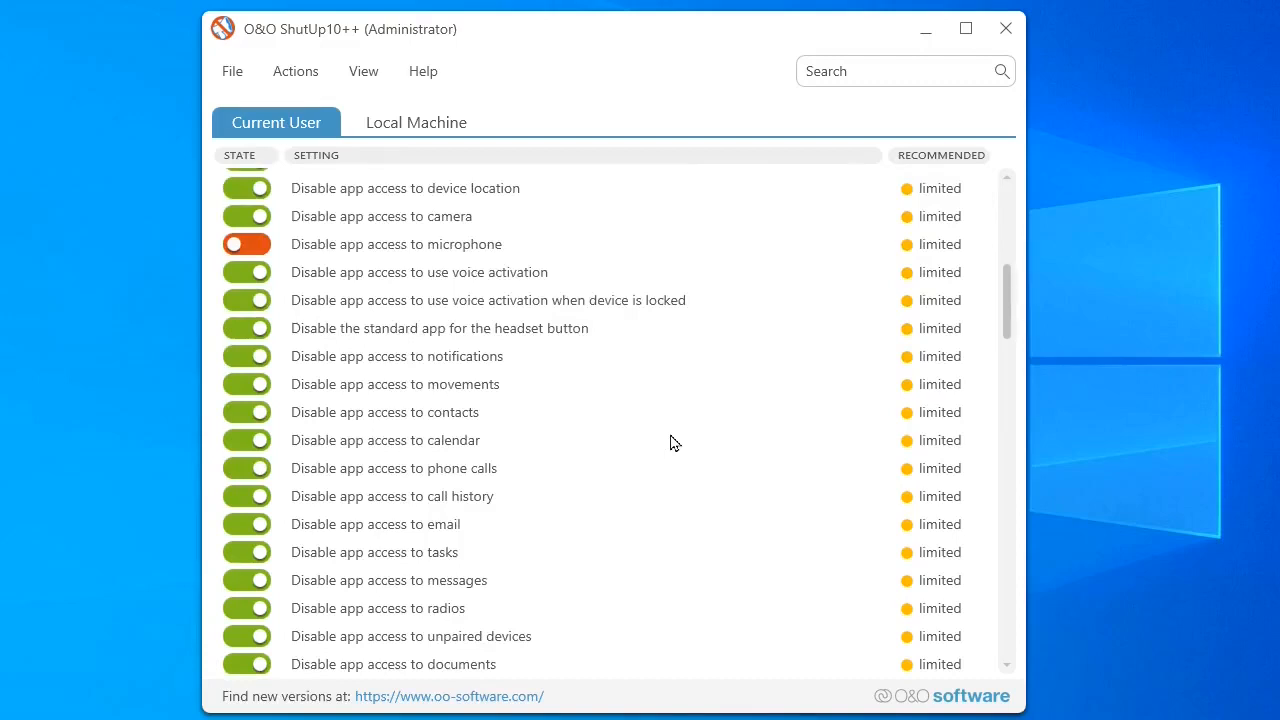
scroll(672, 441, down, 4)
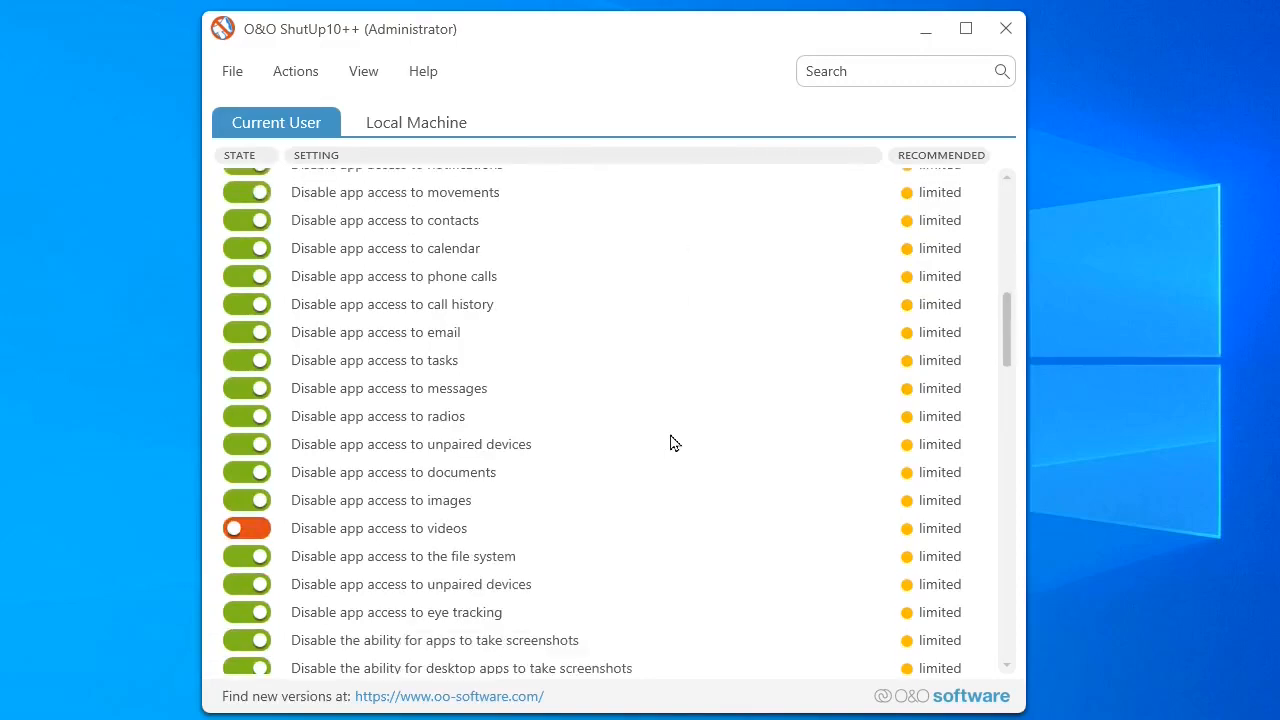
scroll(672, 443, down, 1)
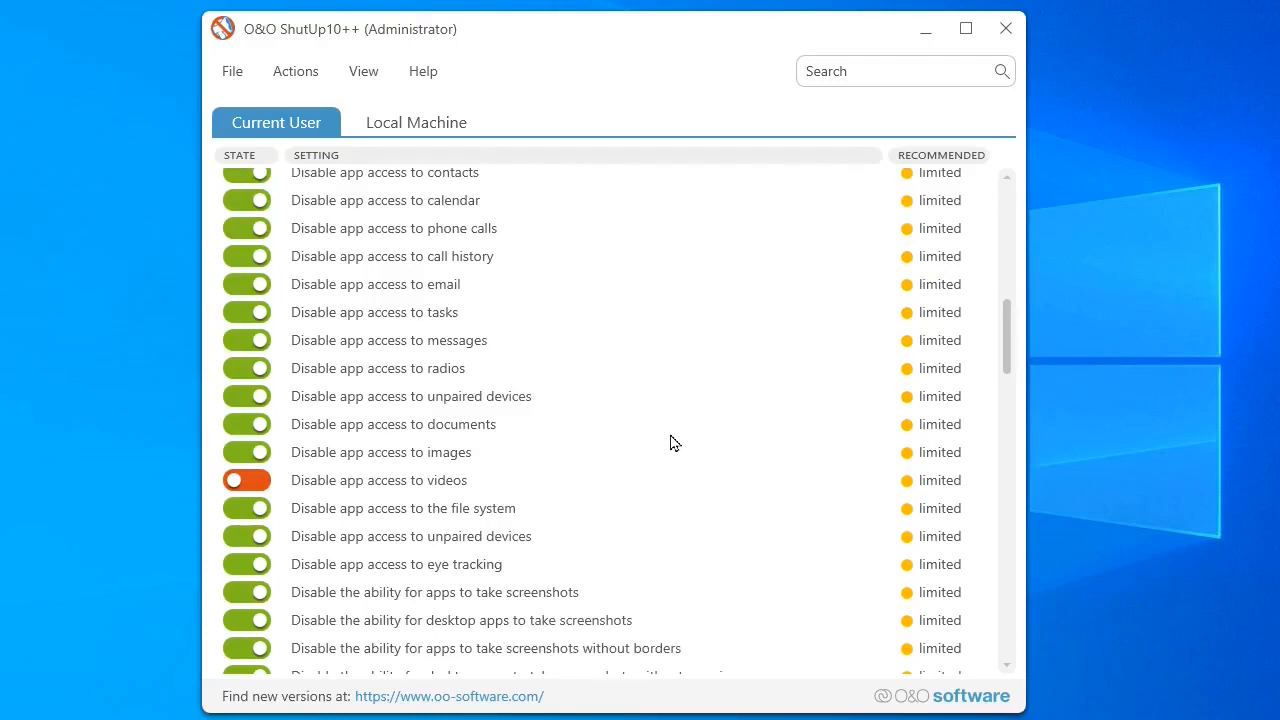
scroll(672, 443, down, 4)
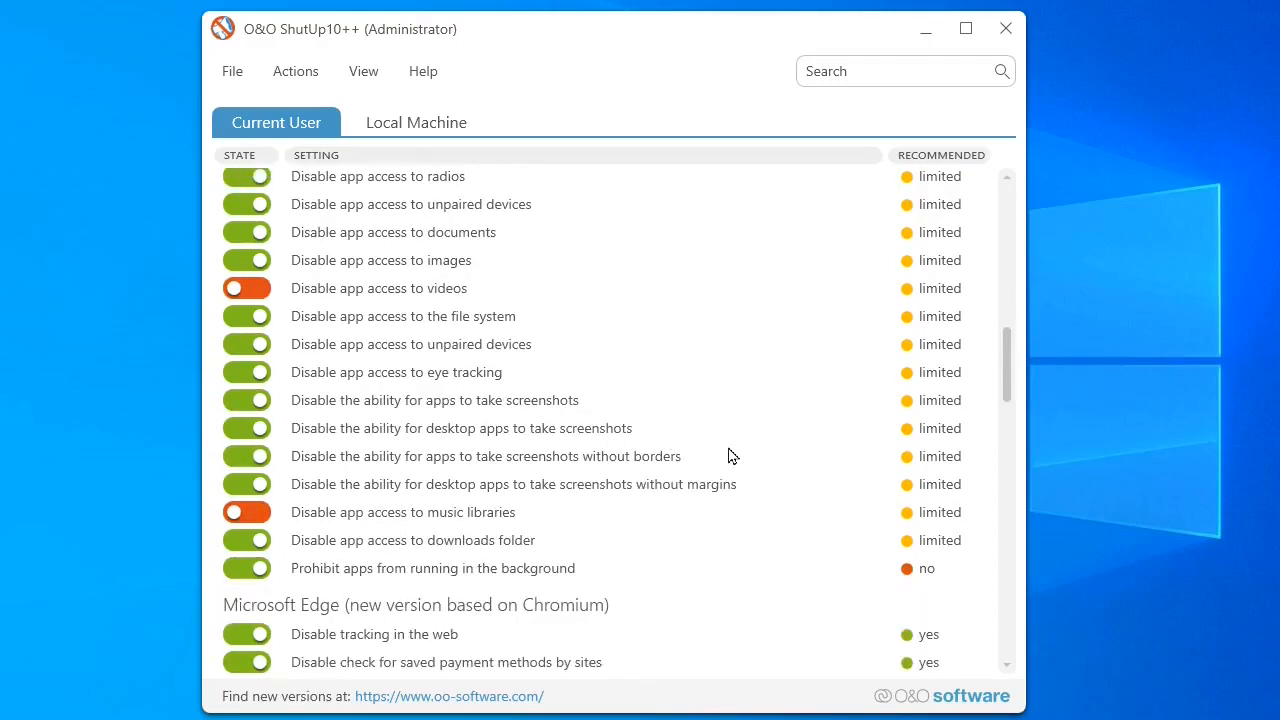
scroll(728, 456, down, 6)
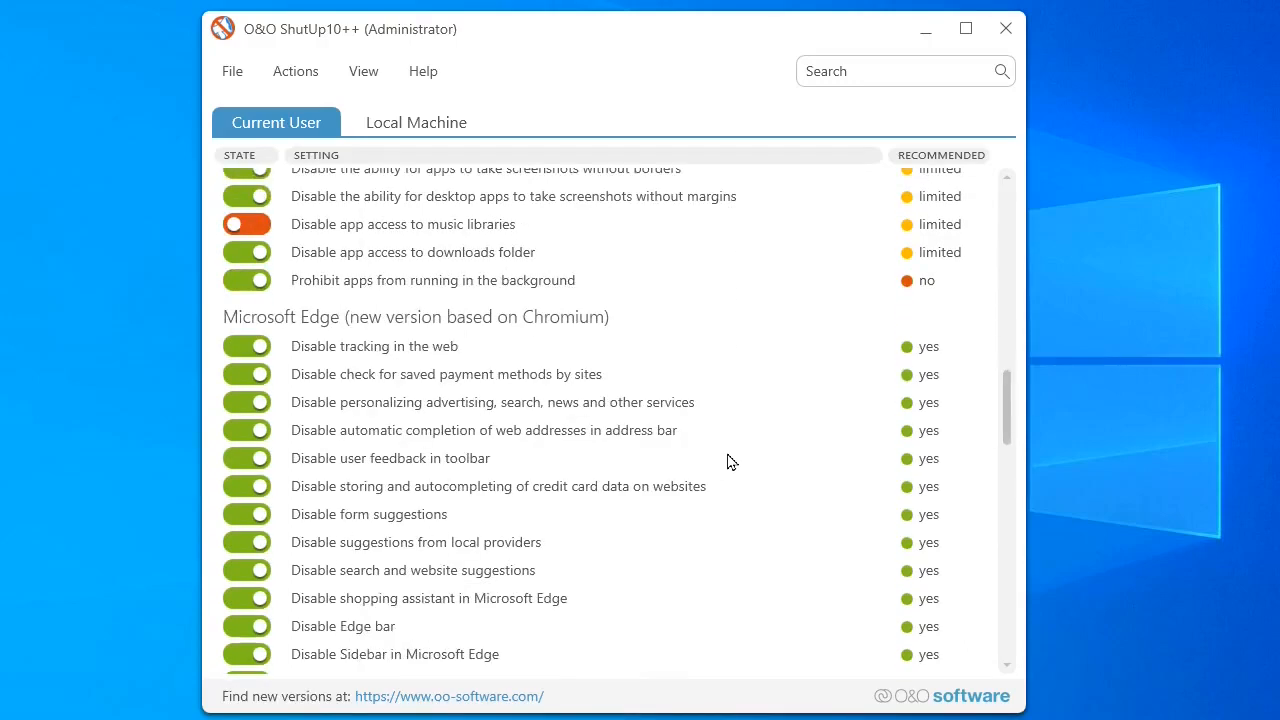
scroll(728, 461, down, 2)
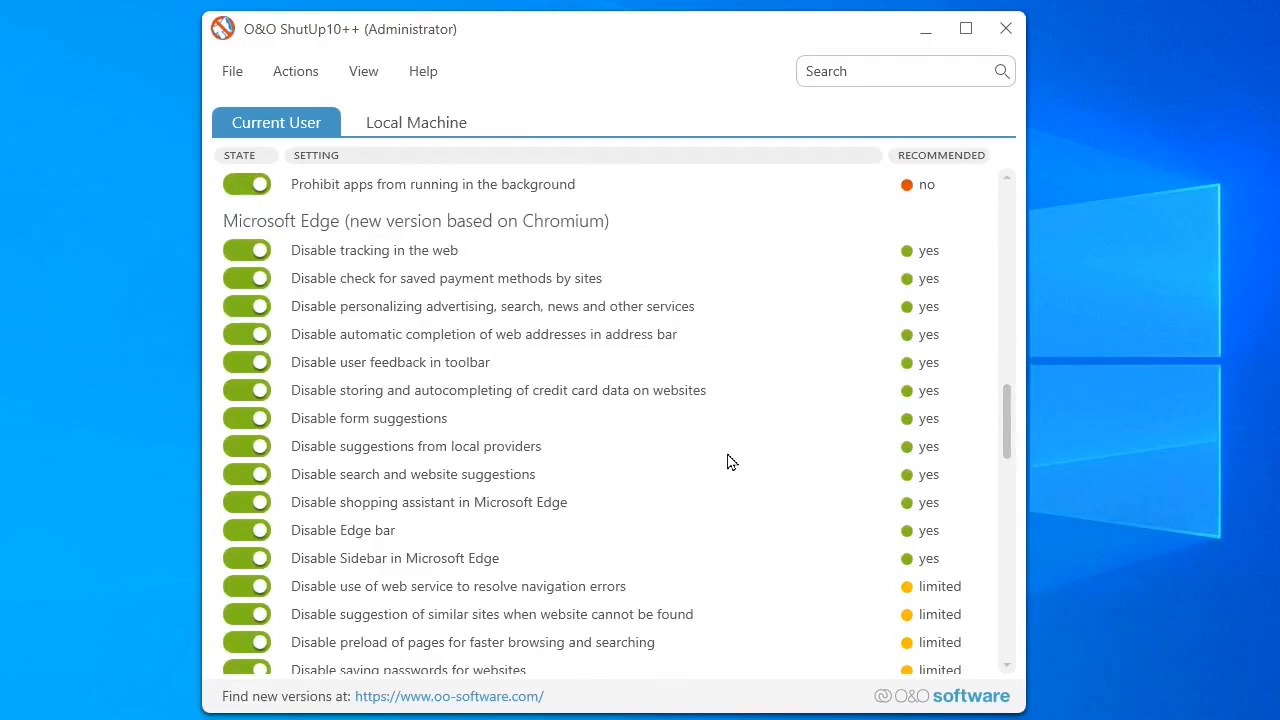
scroll(728, 461, down, 4)
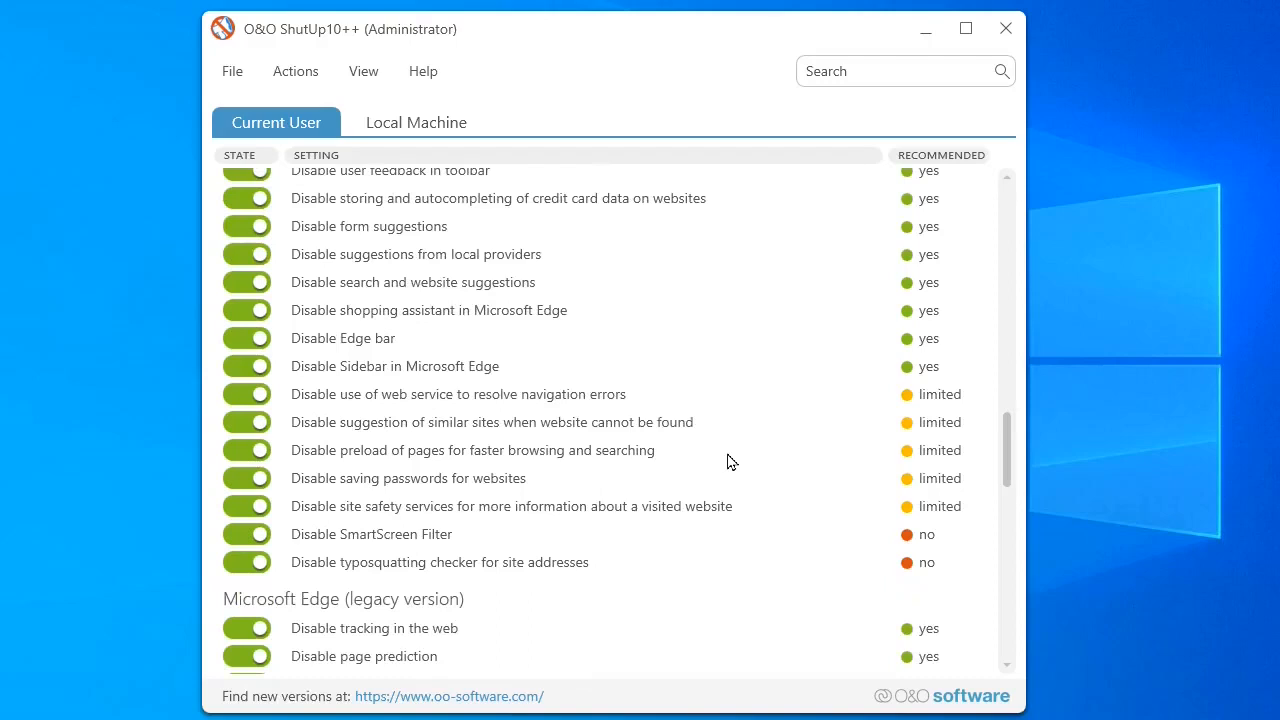
scroll(728, 461, down, 5)
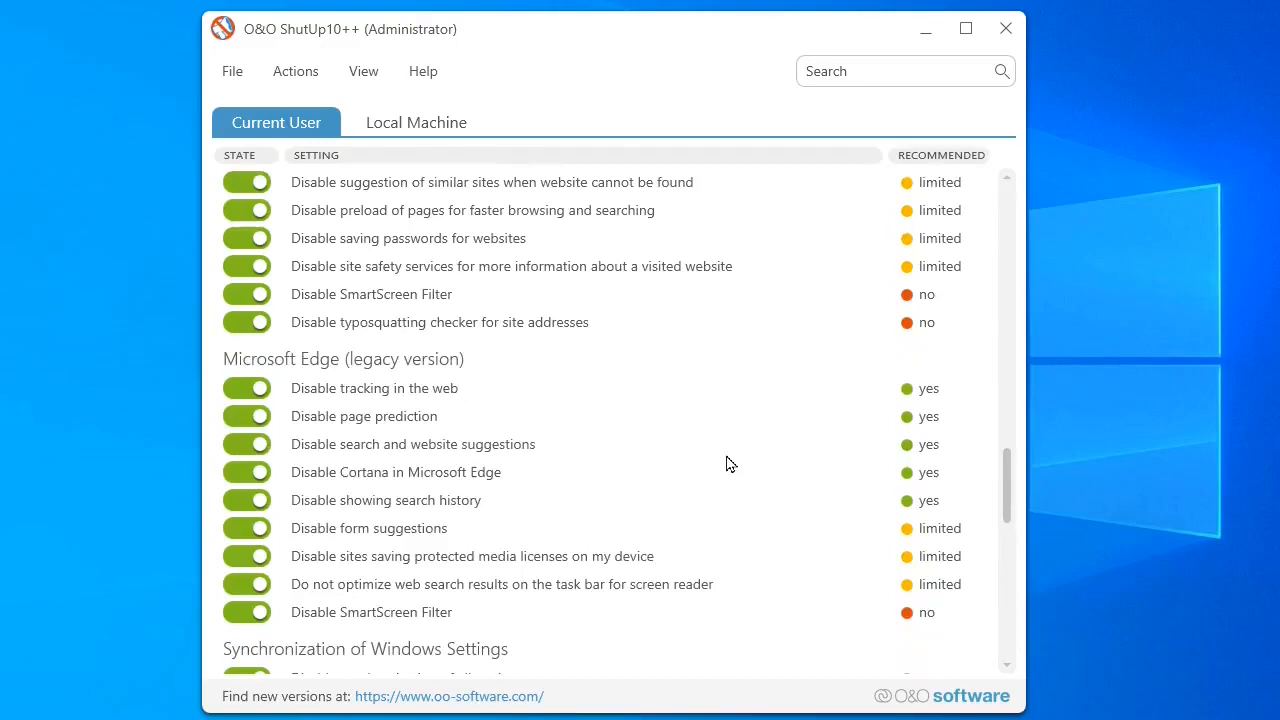
scroll(728, 463, down, 4)
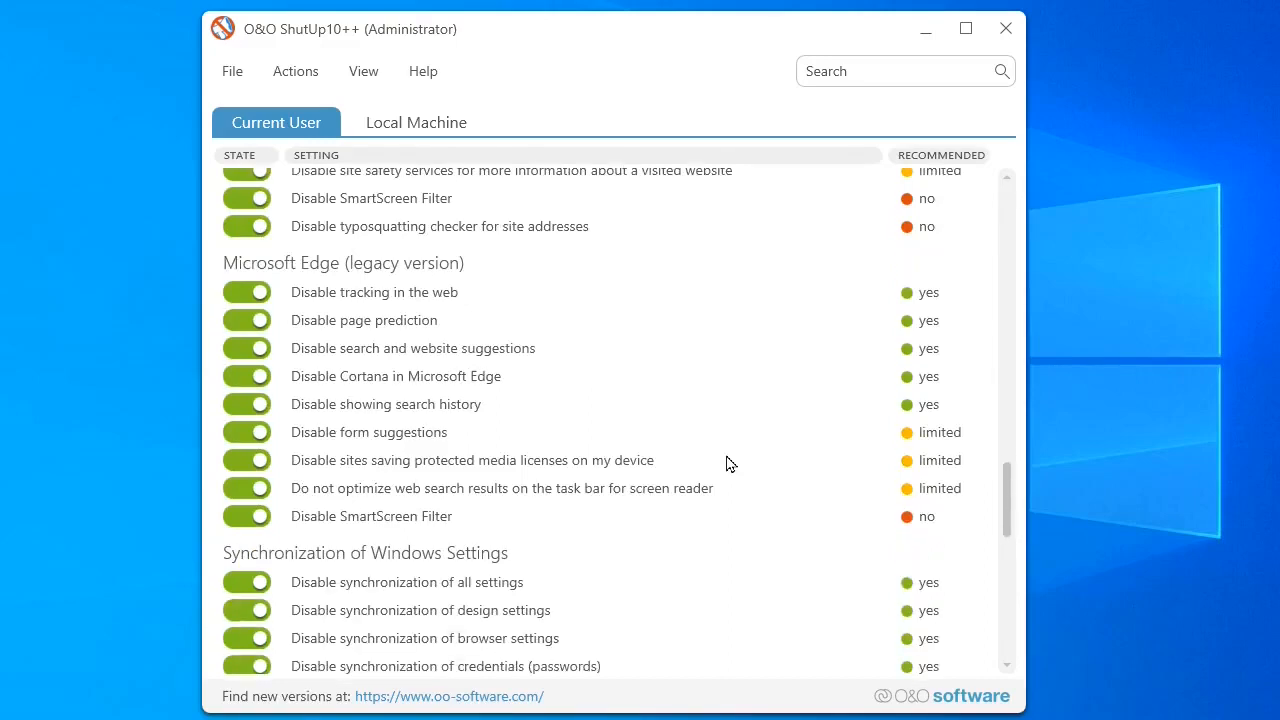
Examine the remaining Current User settings, from Synchronization of Windows Settings through Cortana, Windows Explorer and Lock Screen to Miscellaneous.
scroll(728, 463, down, 2)
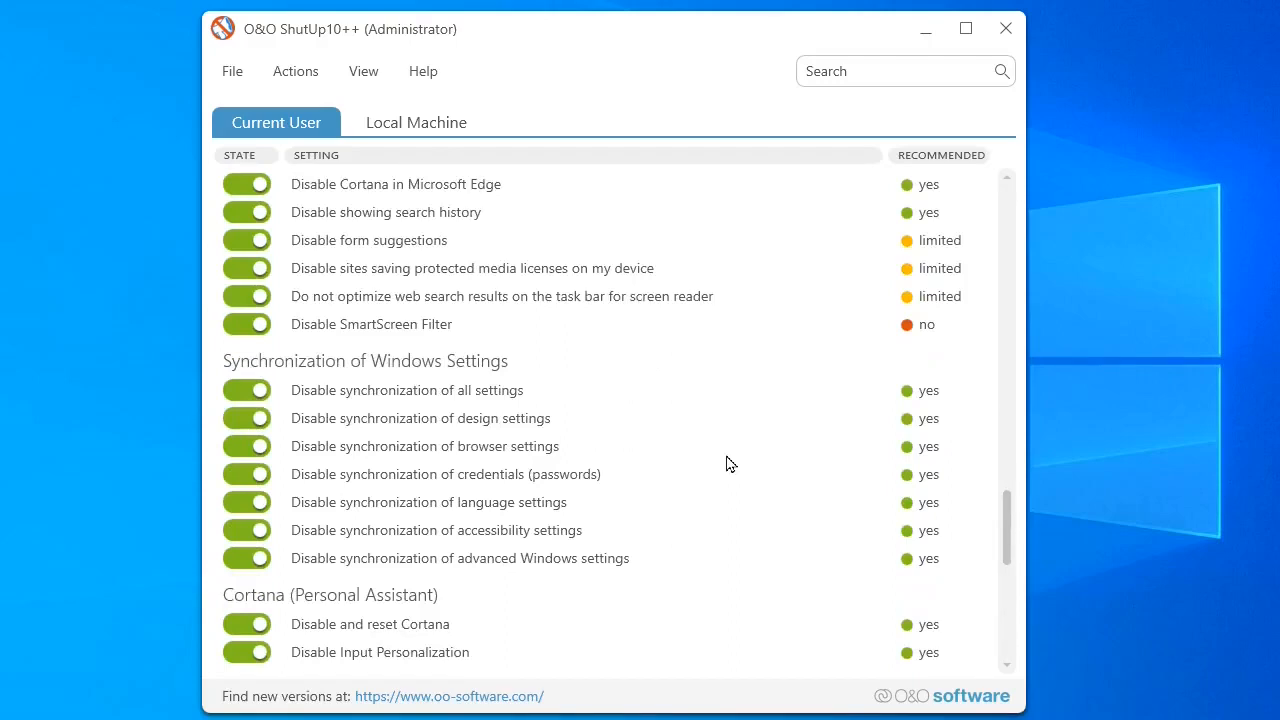
scroll(728, 463, down, 3)
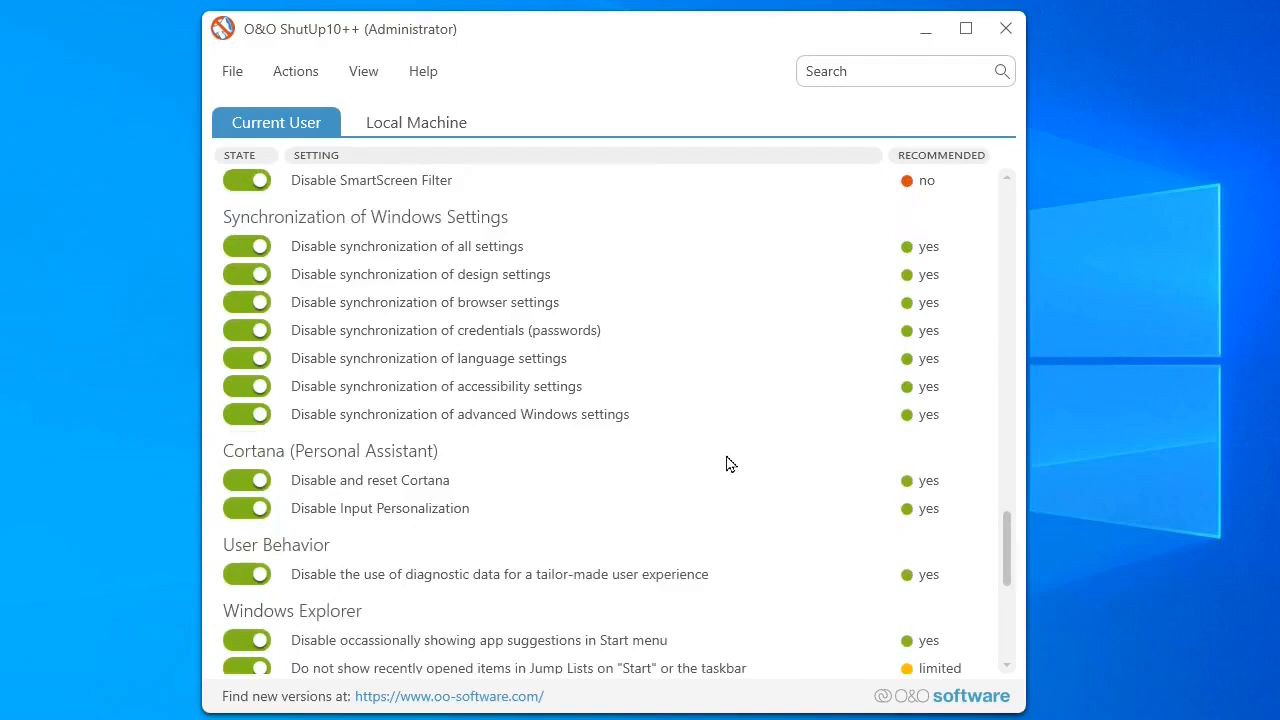
scroll(728, 463, down, 3)
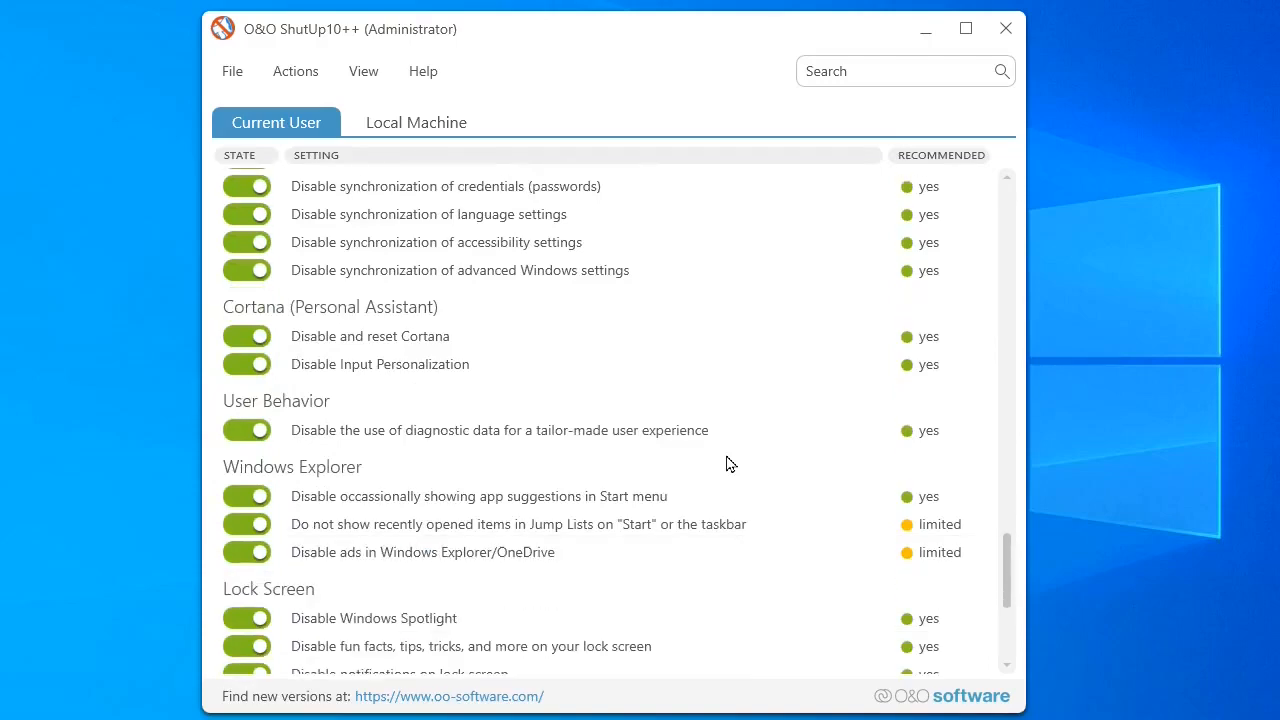
scroll(728, 463, down, 1)
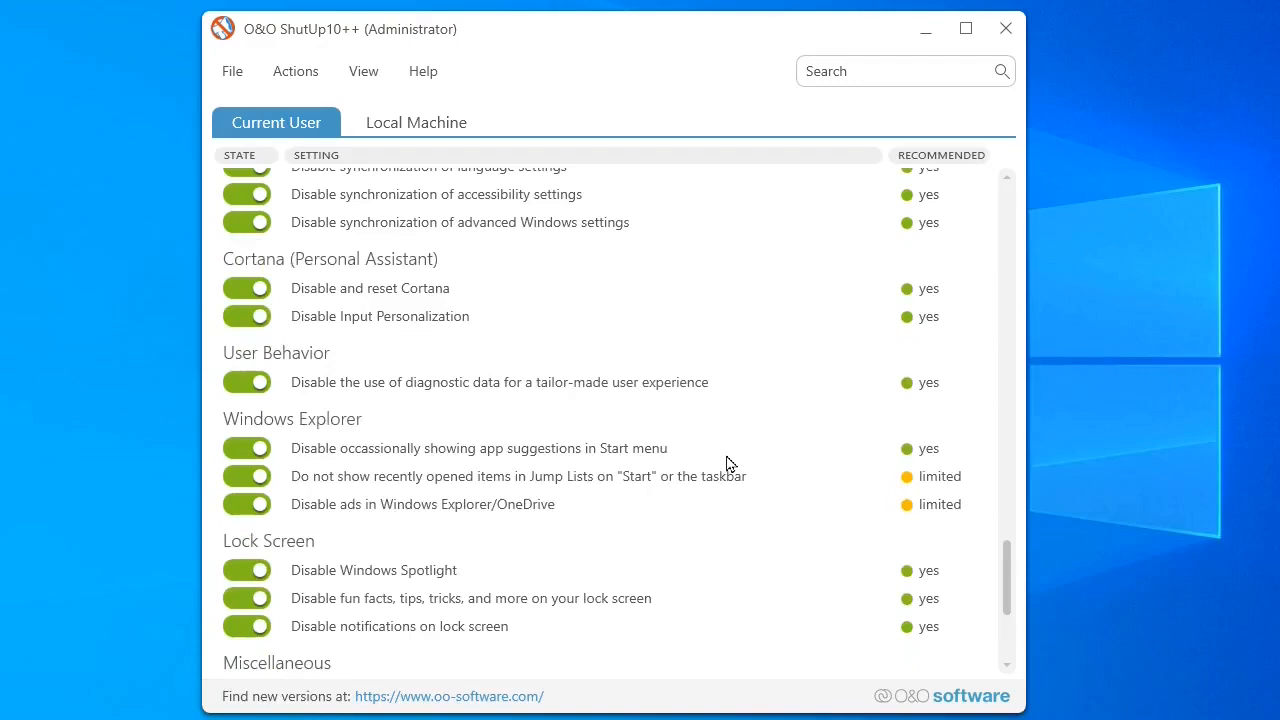
scroll(728, 463, down, 1)
scroll(728, 463, down, 1)
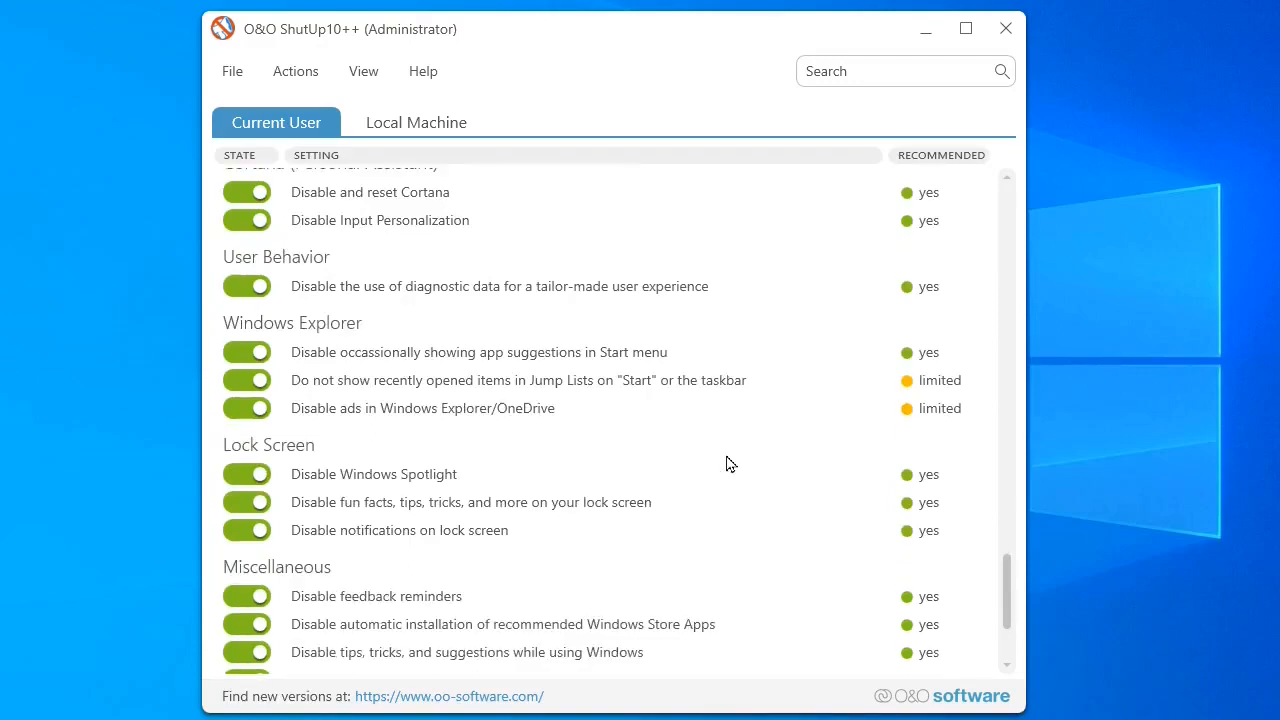
scroll(728, 463, down, 1)
scroll(728, 463, down, 2)
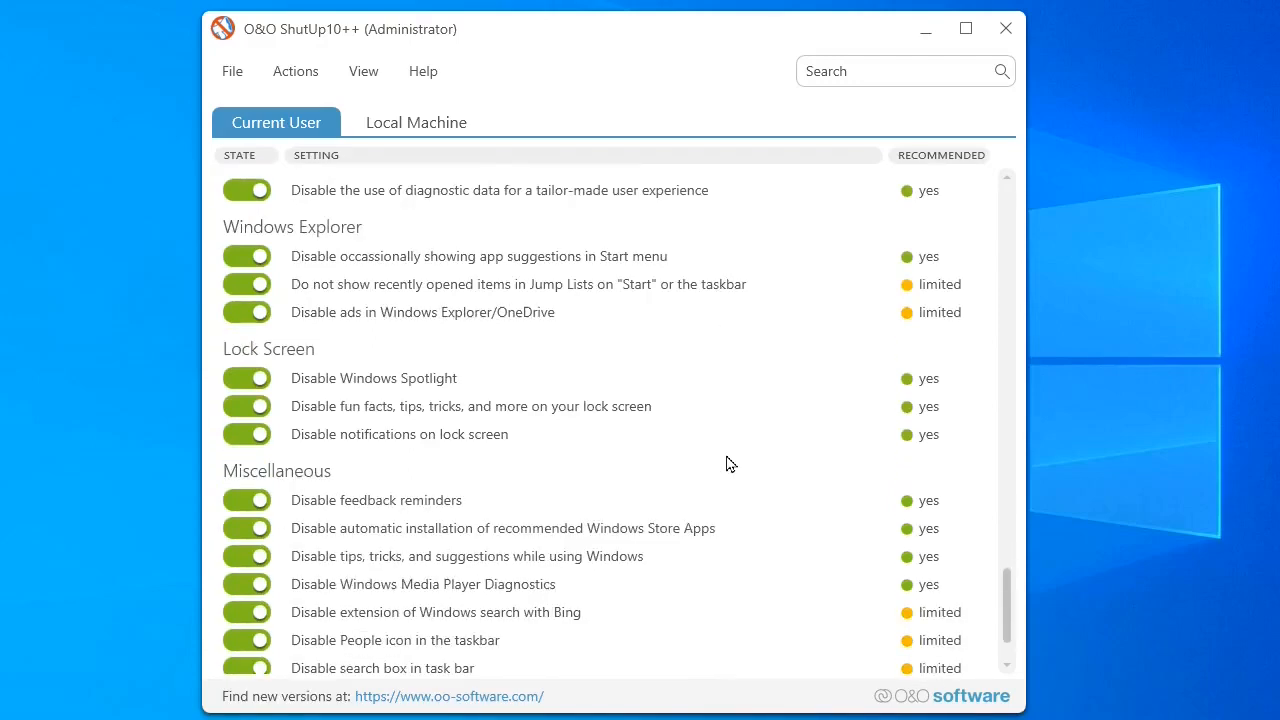
scroll(728, 463, down, 1)
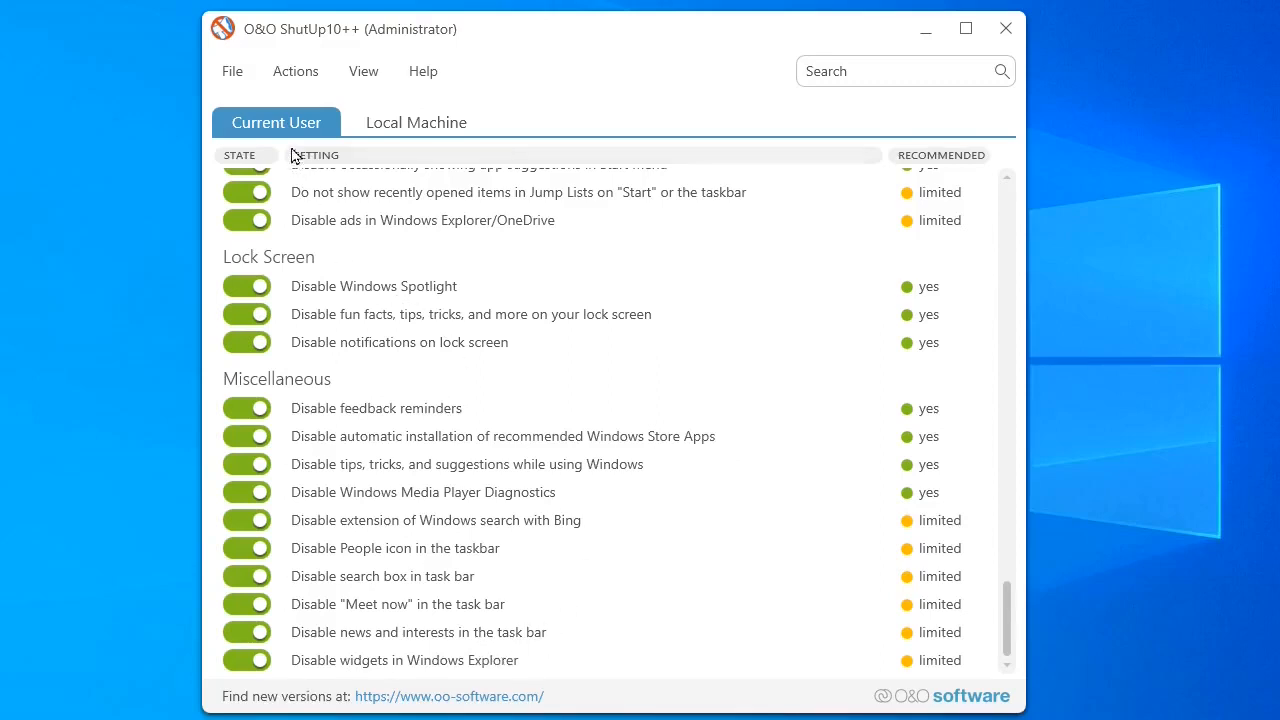
Examine the Local Machine settings in the Privacy, Activity History and Clipboard, and App Privacy sections, including their states and recommendation levels.
click(407, 128)
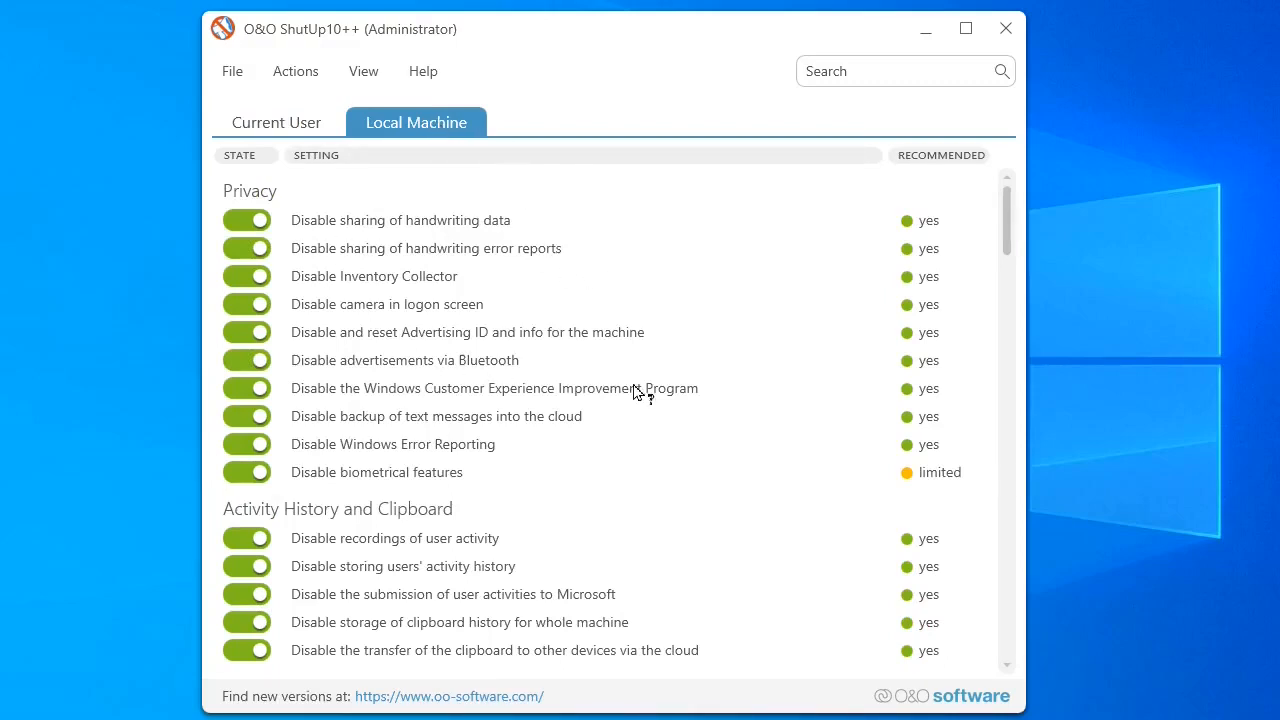
scroll(633, 390, down, 4)
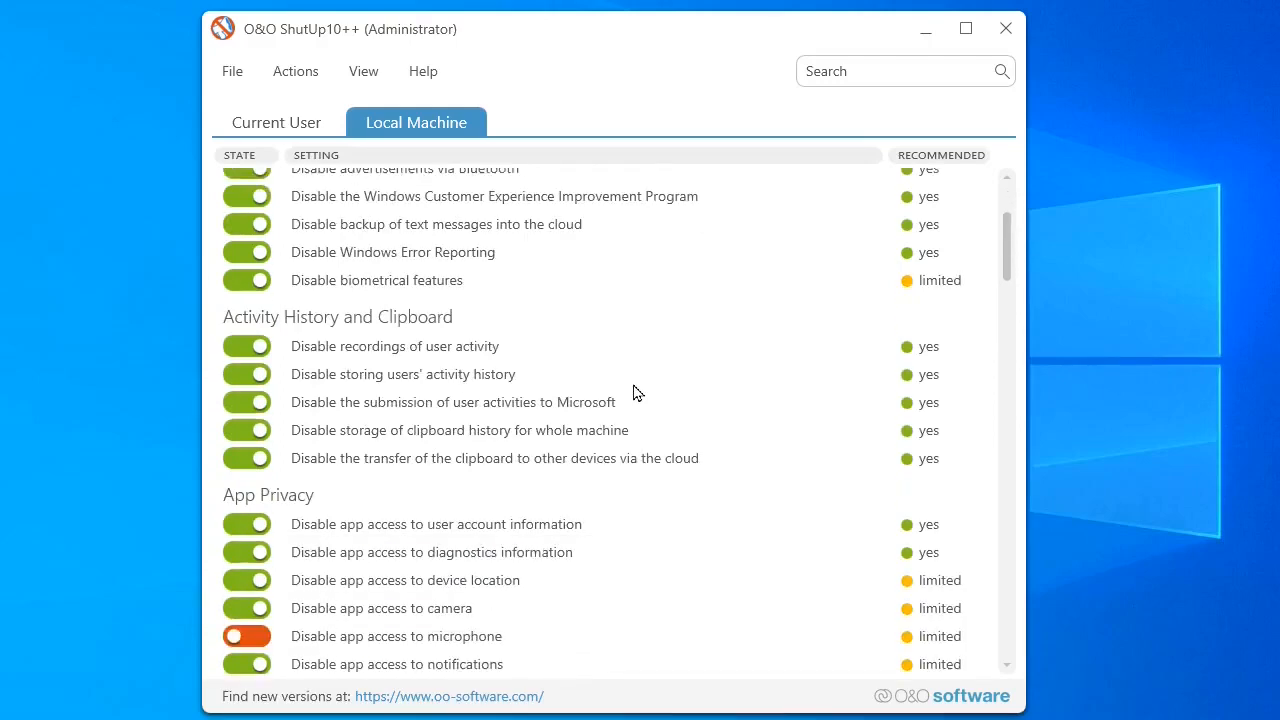
scroll(633, 390, down, 2)
scroll(633, 390, down, 1)
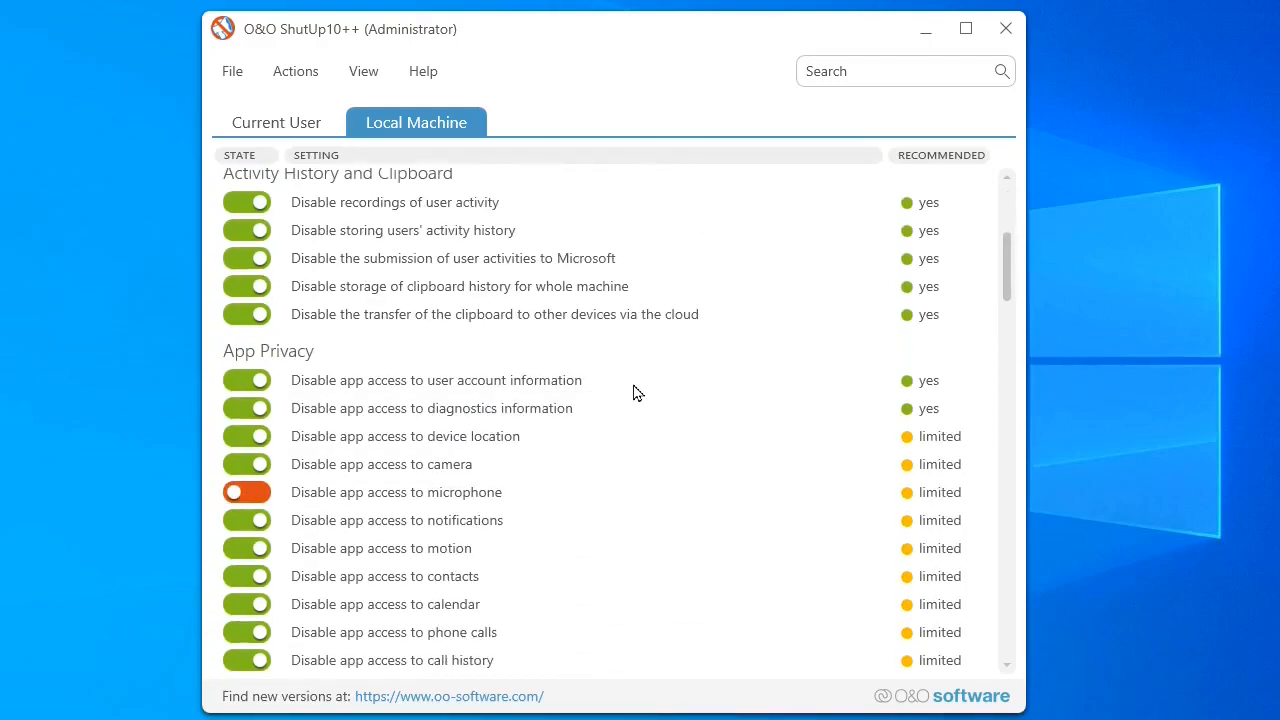
scroll(633, 392, down, 4)
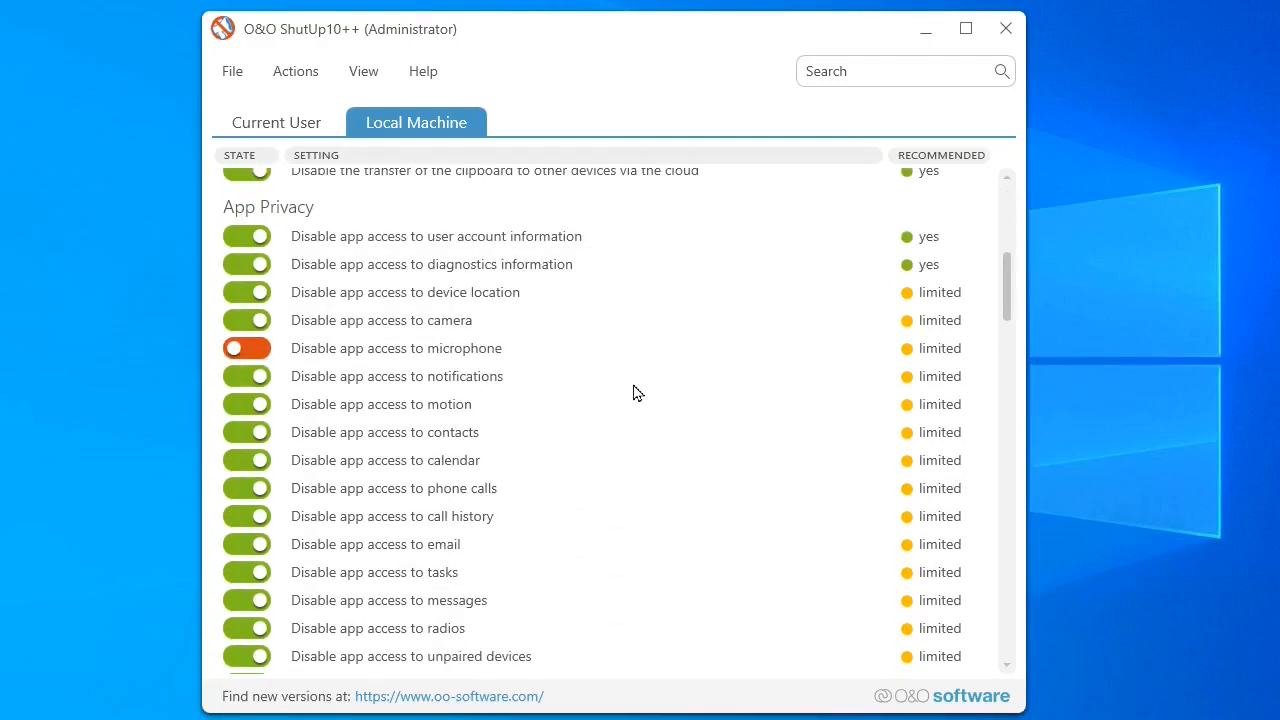
scroll(633, 392, down, 3)
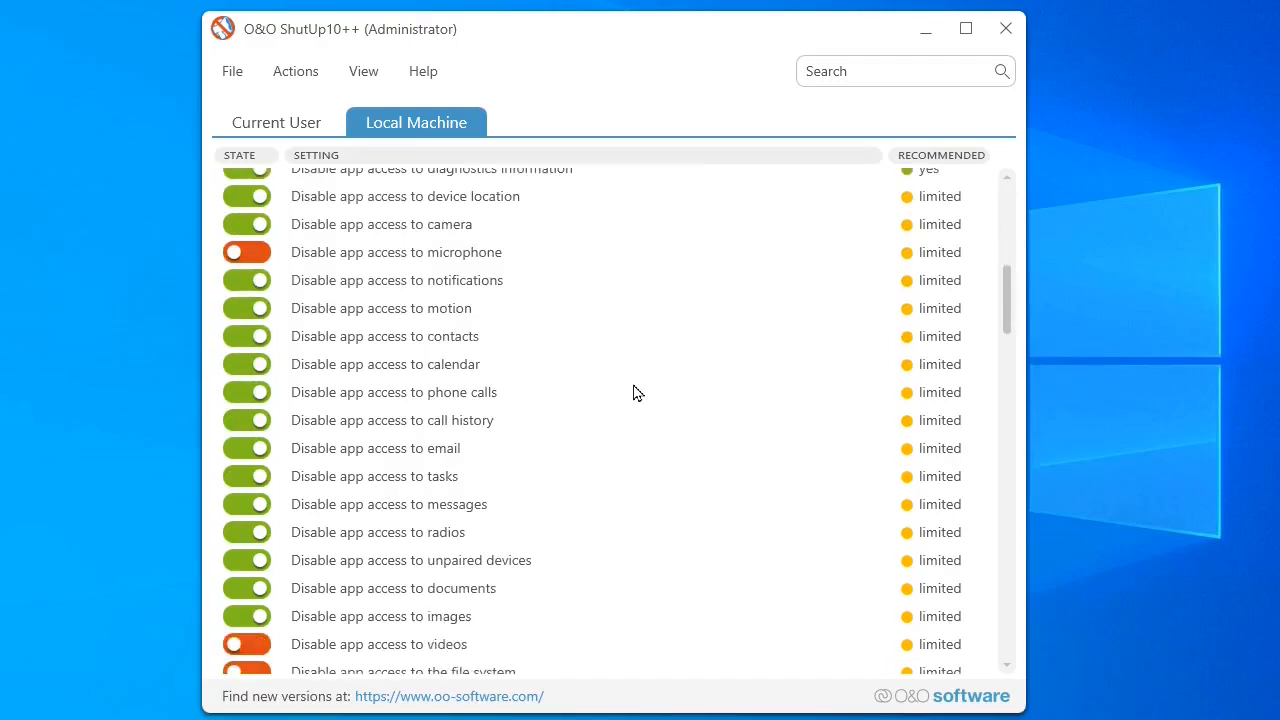
scroll(633, 392, down, 1)
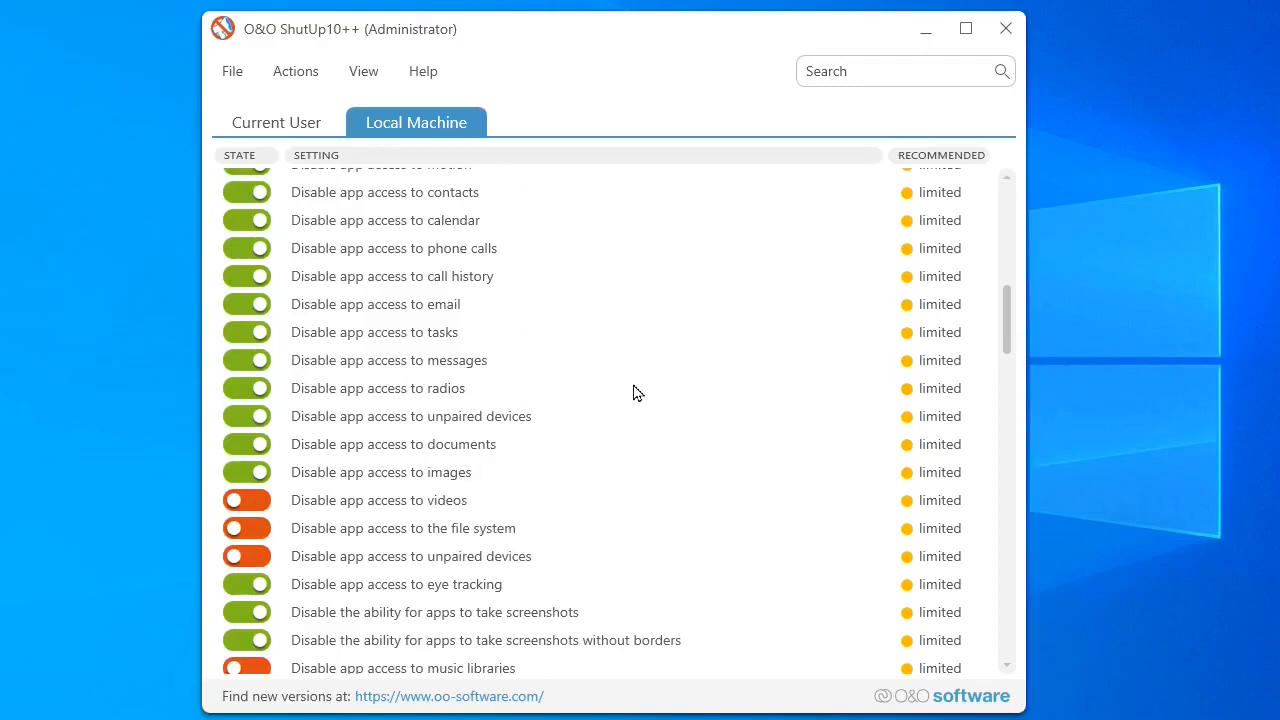
scroll(633, 392, down, 3)
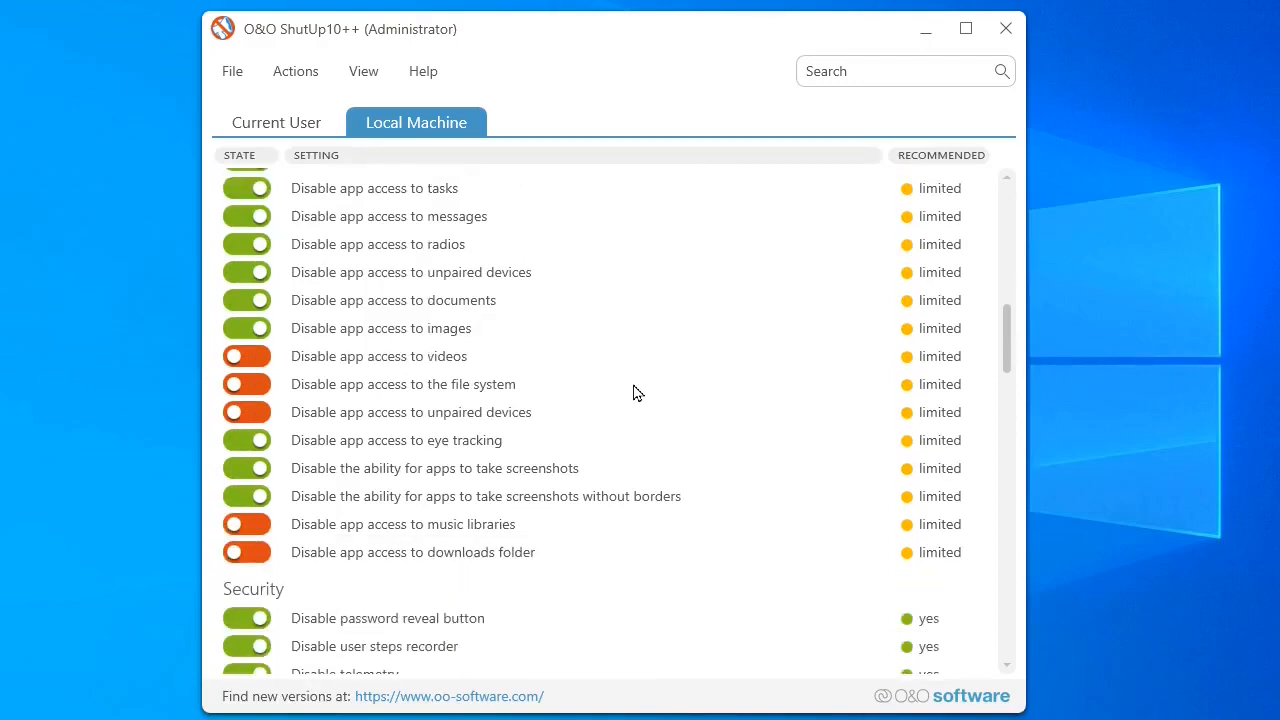
scroll(633, 392, down, 1)
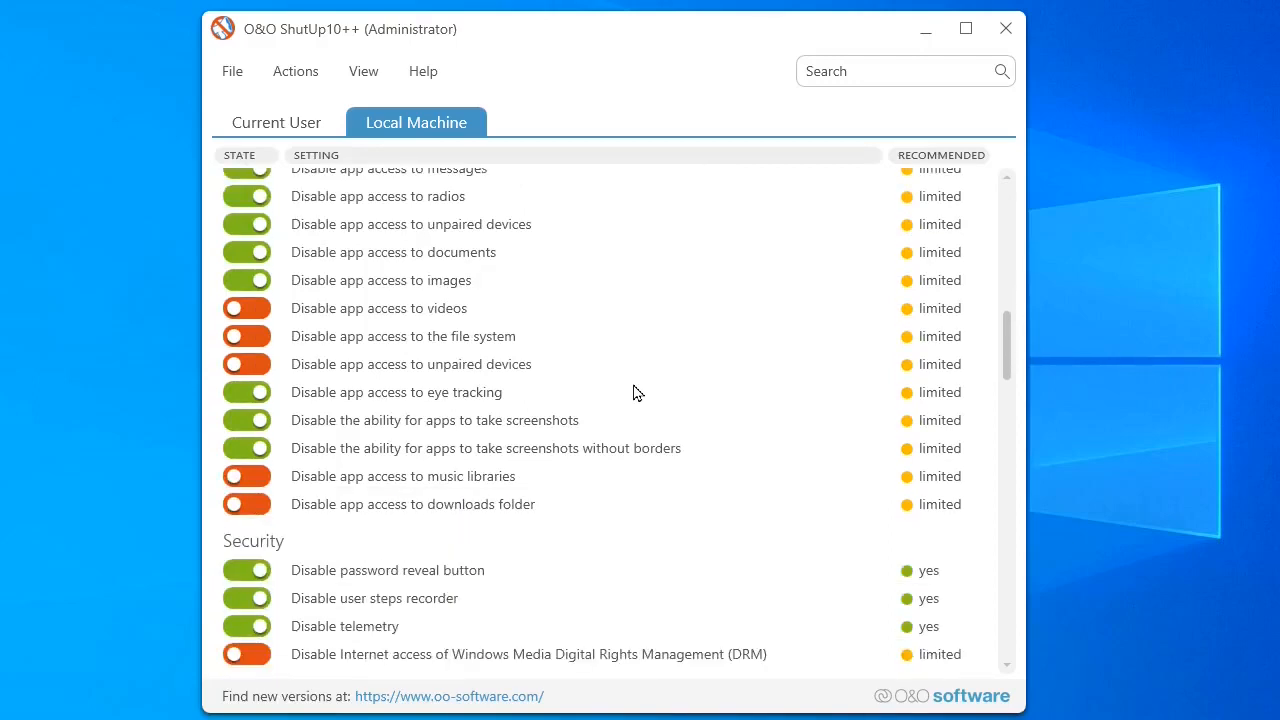
Examine the Local Machine settings for Security and both Microsoft Edge versions, including their states and recommendation levels.
scroll(633, 392, down, 3)
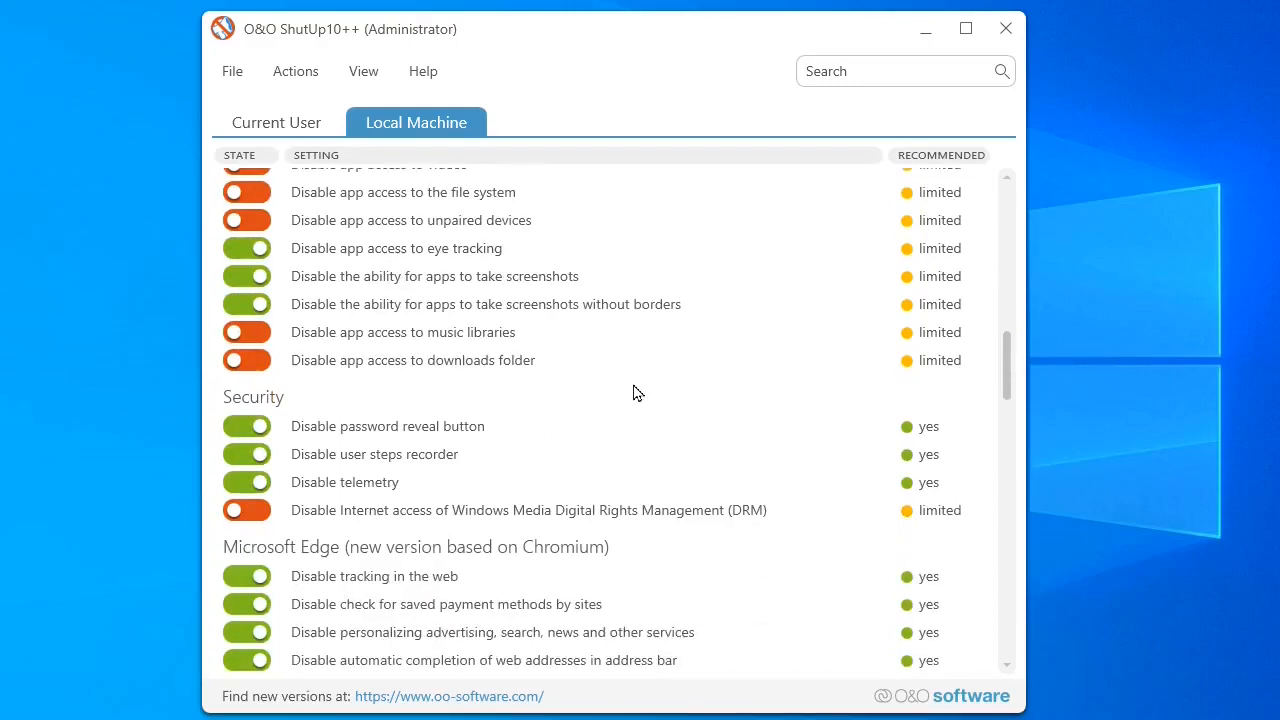
scroll(633, 392, down, 3)
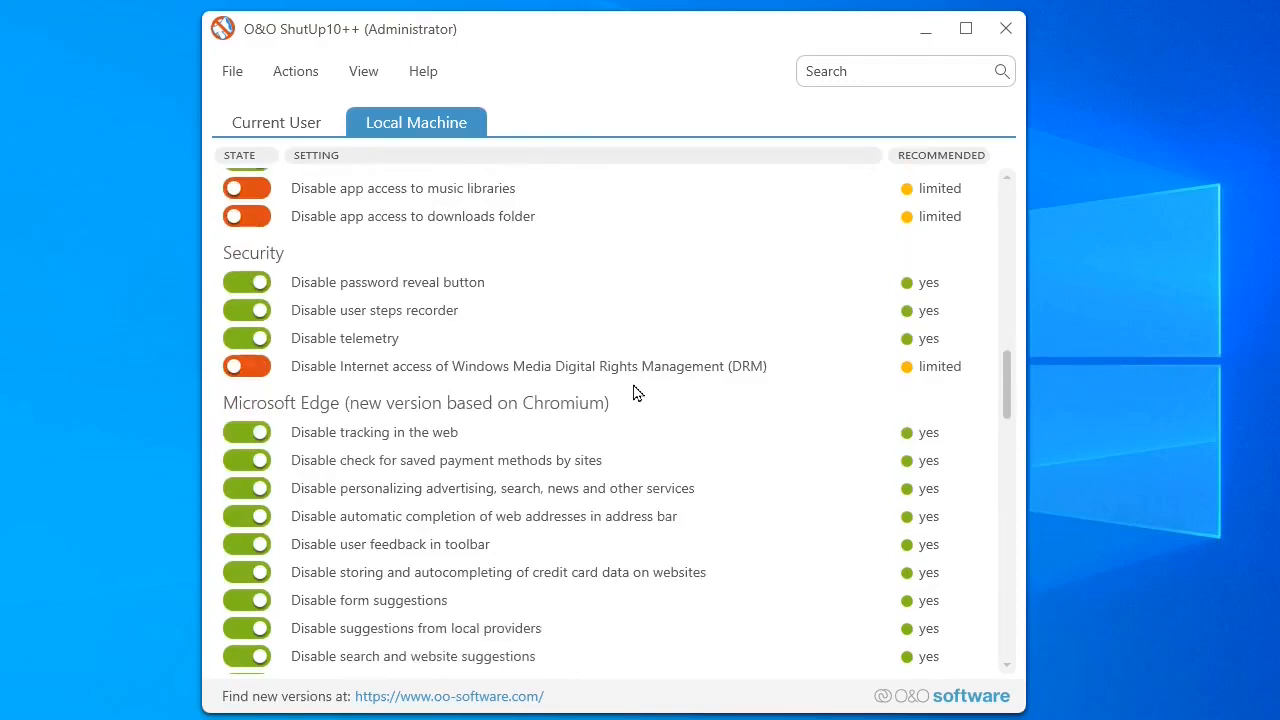
scroll(633, 392, down, 2)
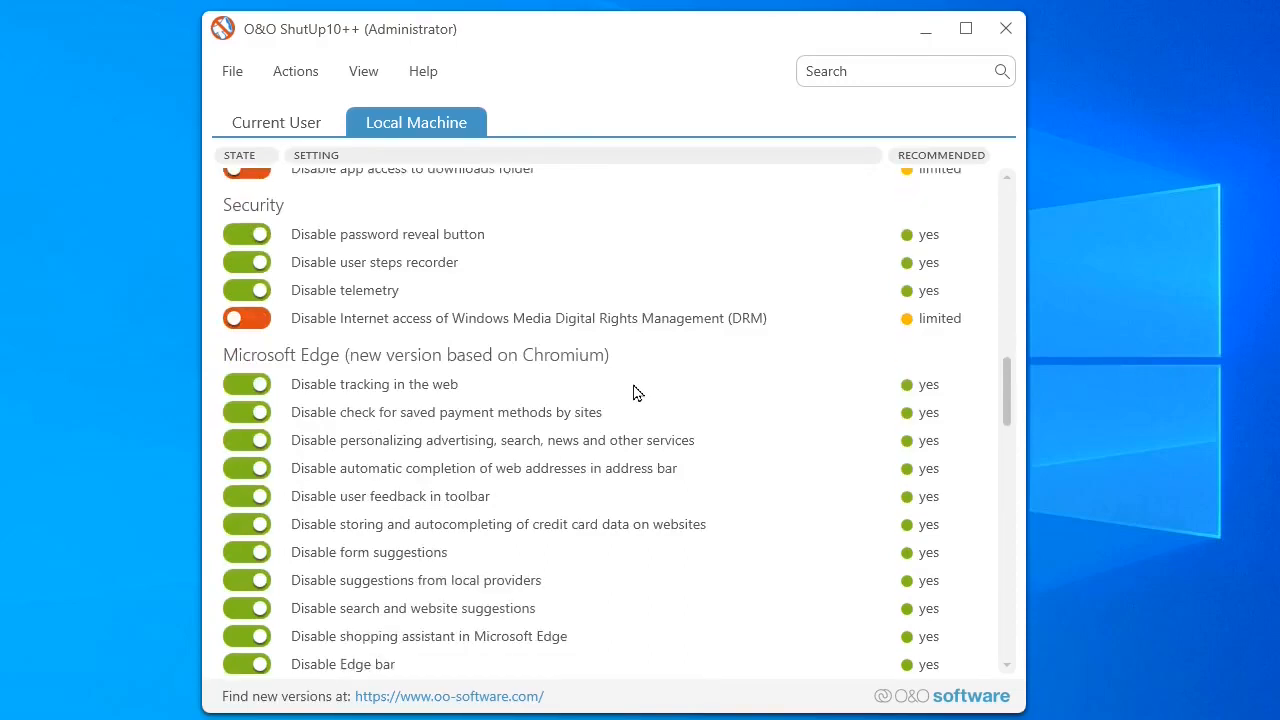
scroll(633, 392, down, 1)
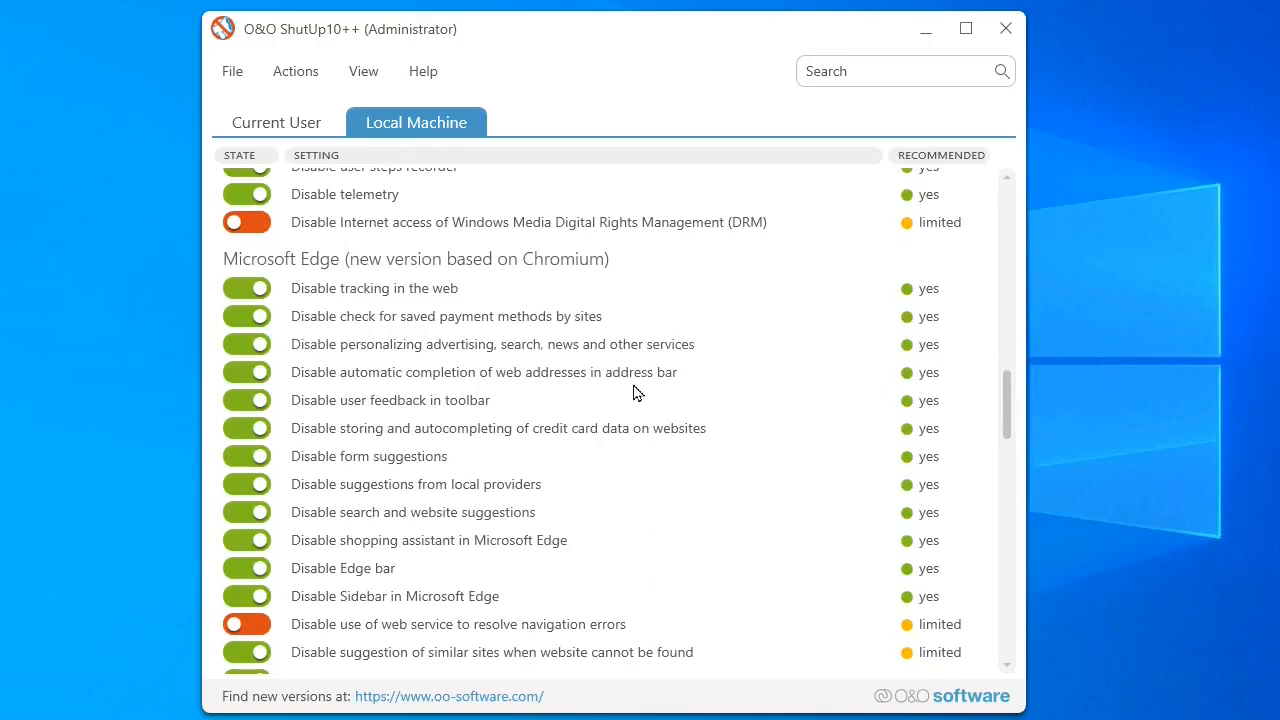
scroll(633, 392, down, 1)
scroll(633, 392, down, 2)
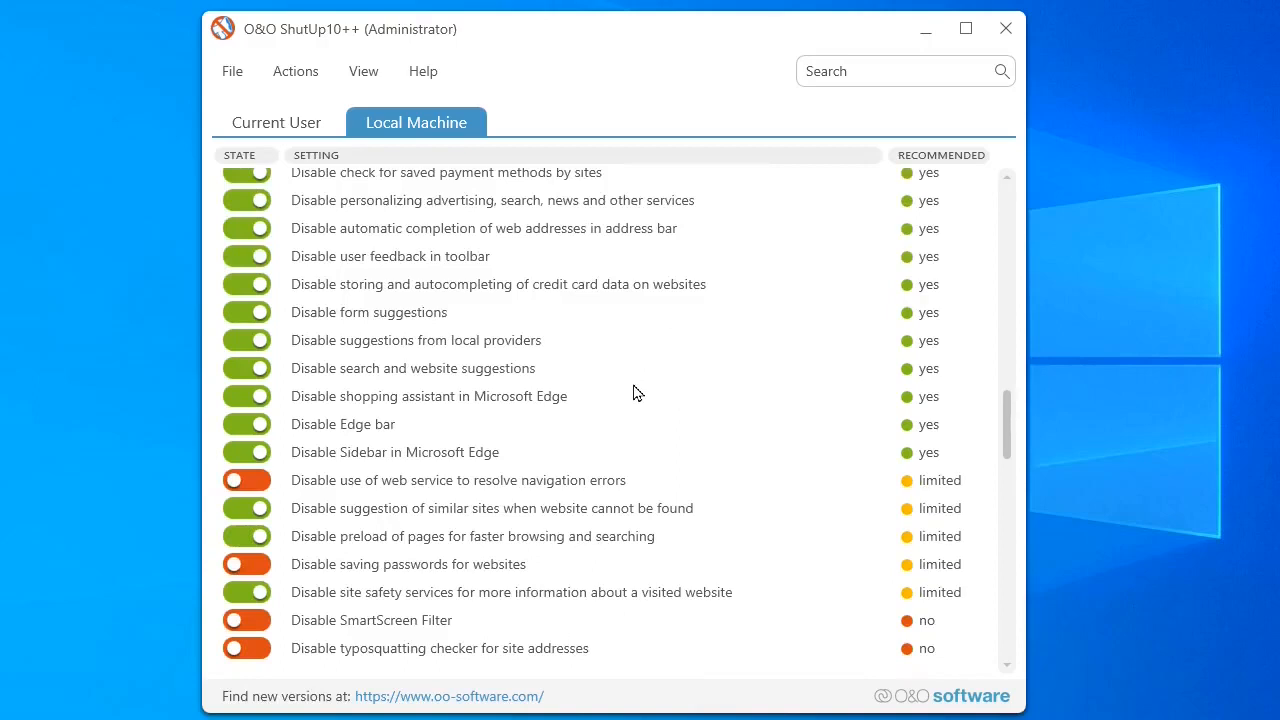
scroll(633, 392, down, 3)
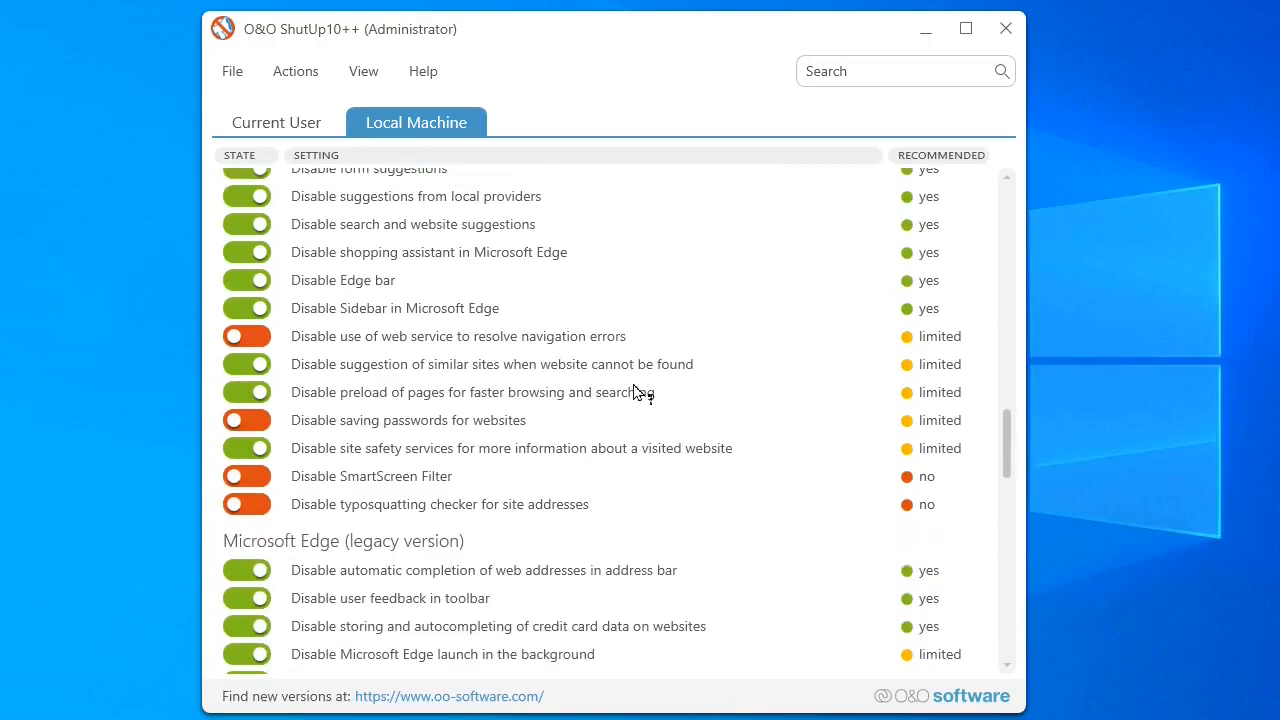
scroll(633, 392, down, 3)
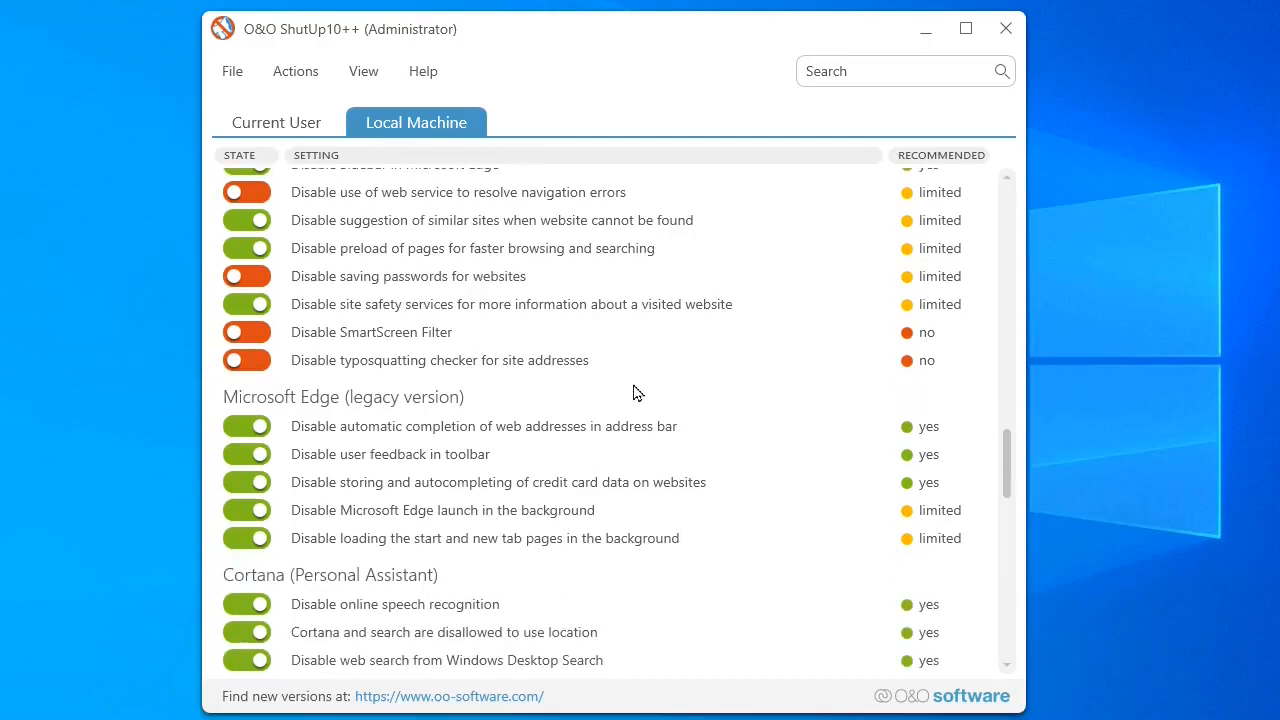
scroll(633, 392, down, 1)
scroll(633, 392, down, 1)
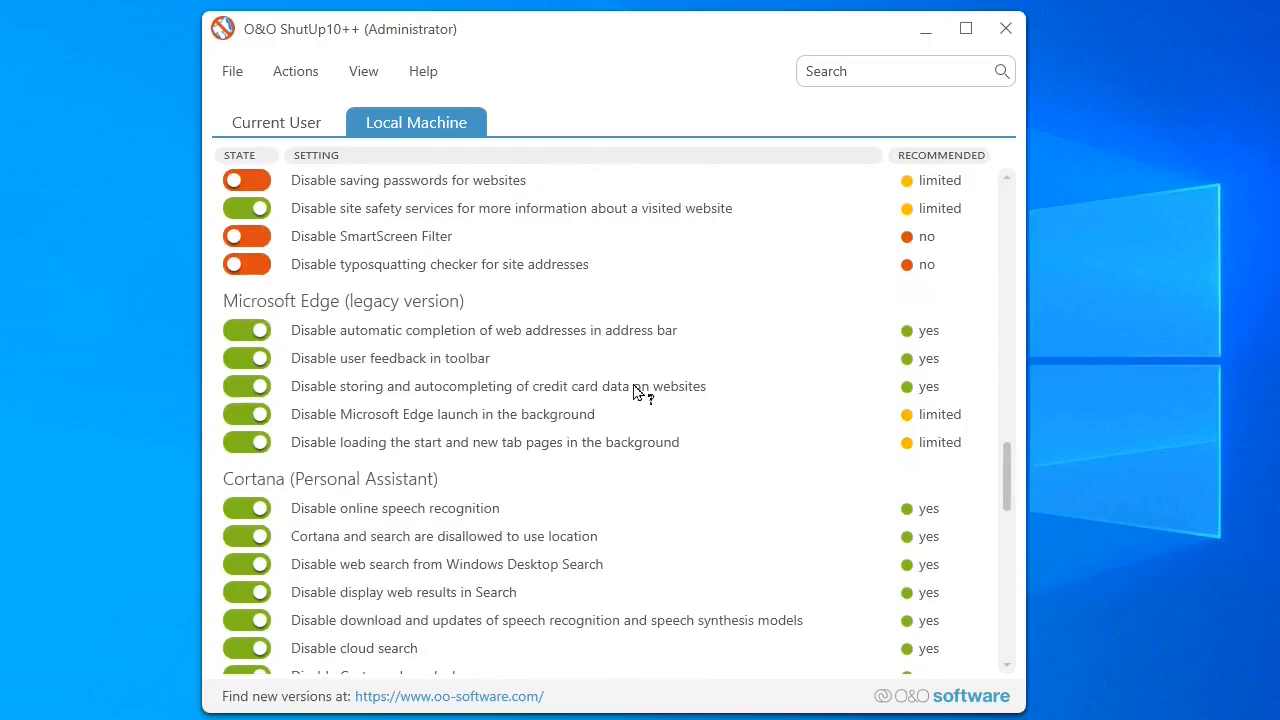
Examine the Local Machine settings in the Cortana, Location Services and User Behavior sections.
scroll(633, 392, down, 1)
scroll(633, 392, down, 1)
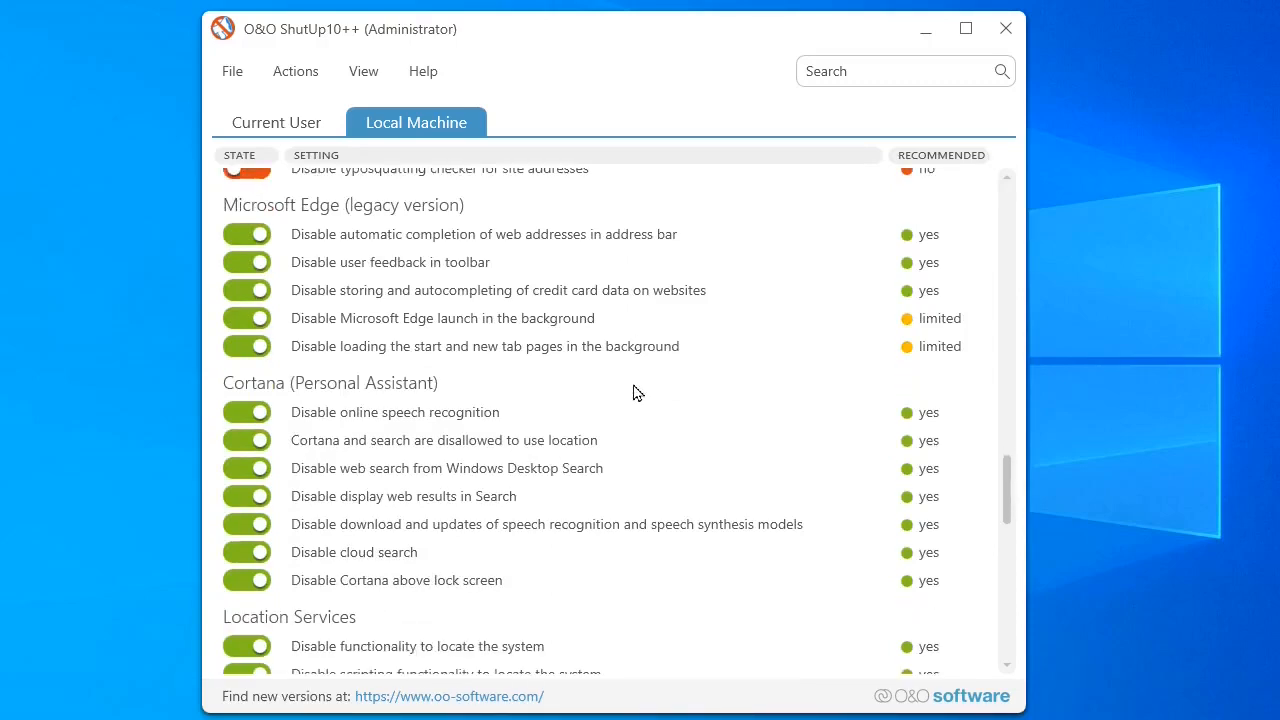
scroll(633, 392, down, 1)
scroll(633, 392, down, 1)
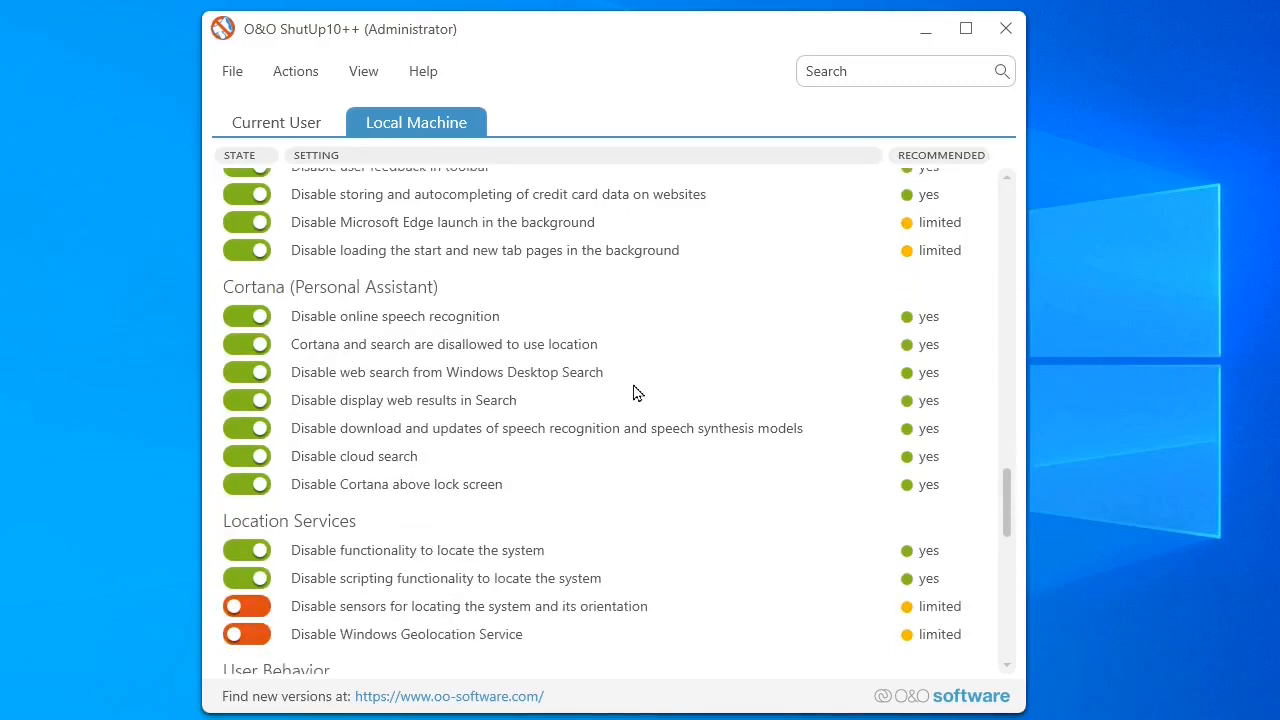
scroll(633, 392, down, 1)
scroll(633, 392, down, 1)
scroll(633, 392, down, 1)
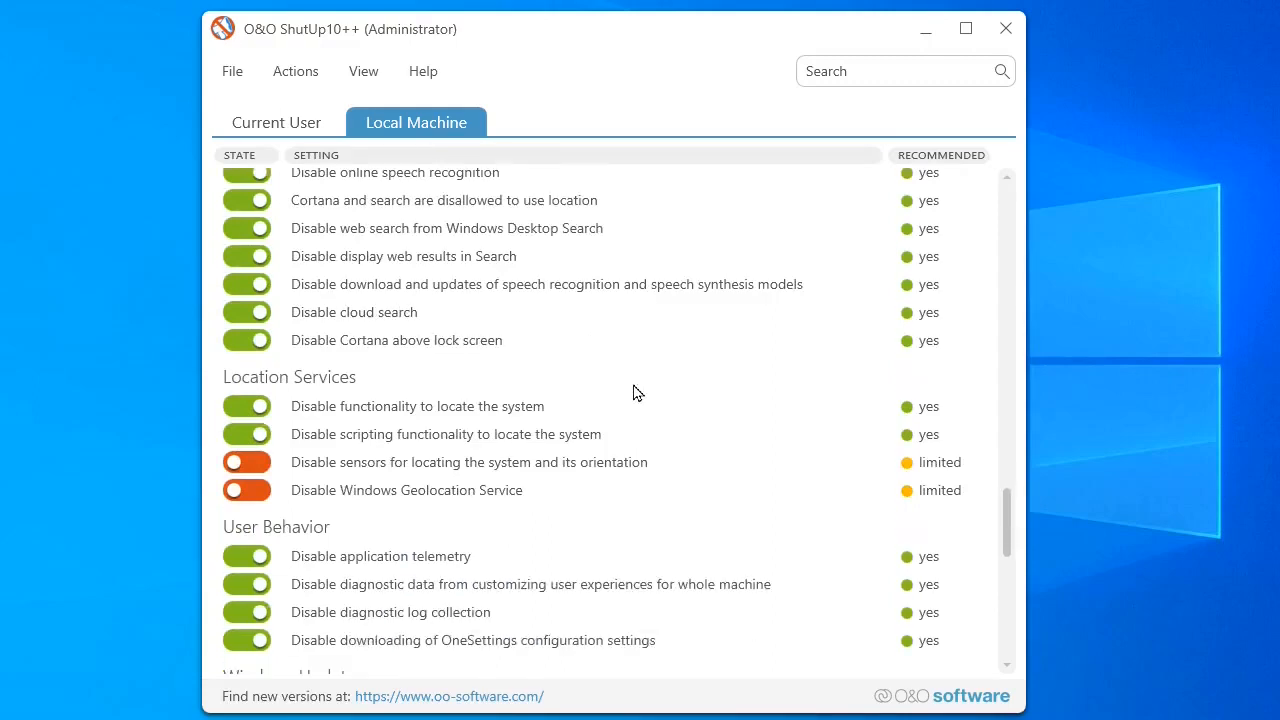
scroll(633, 392, down, 1)
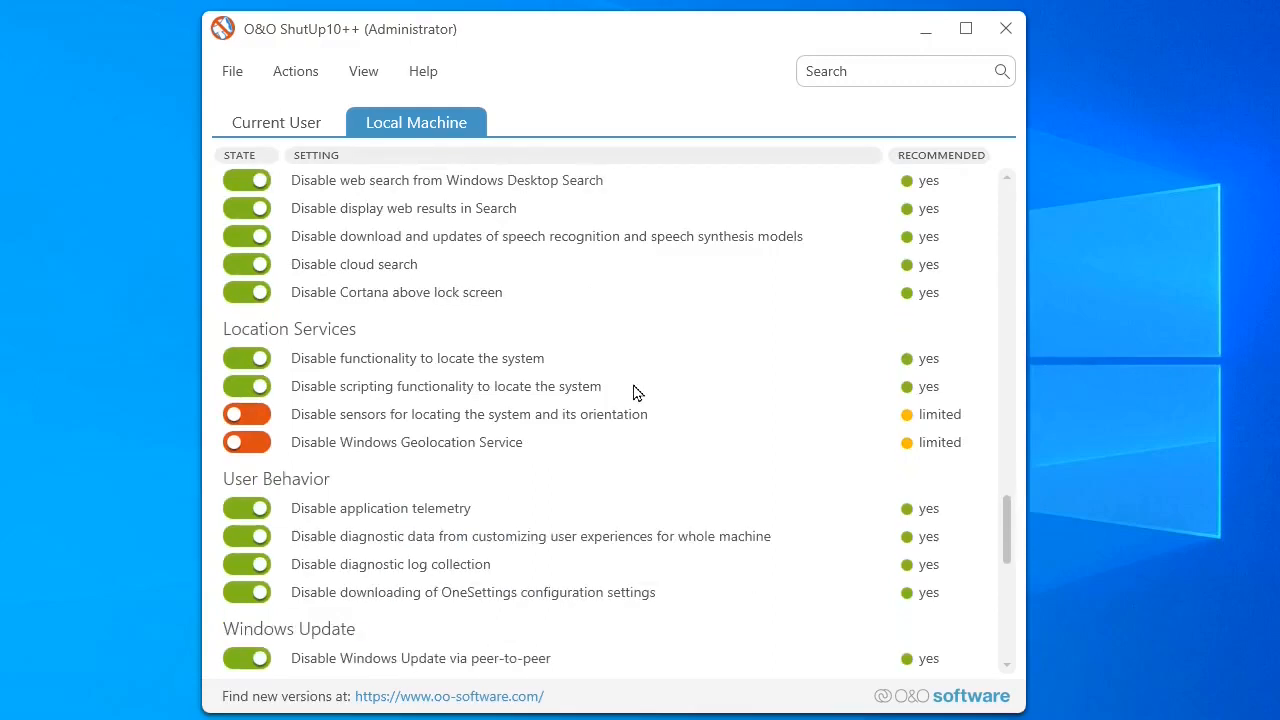
Examine the remaining Local Machine settings, from Windows Update through Windows Explorer and Microsoft Defender and Microsoft SpyNet to Miscellaneous.
scroll(633, 392, down, 2)
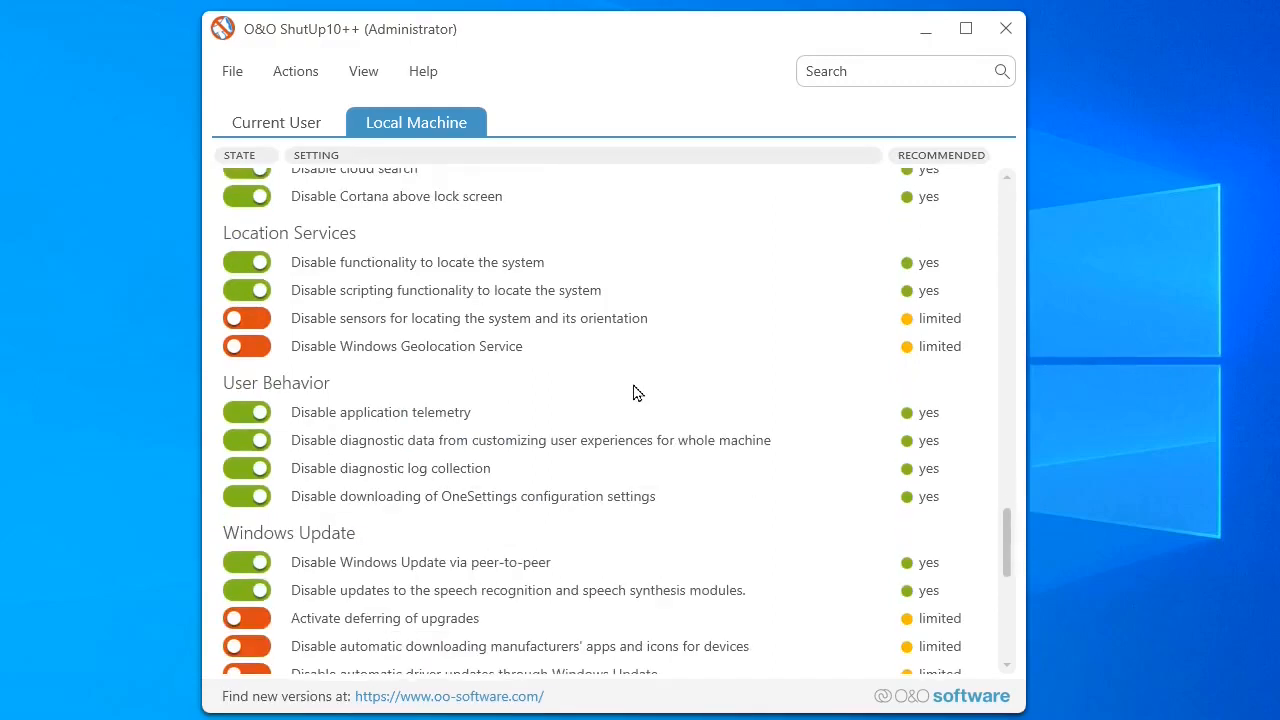
scroll(633, 392, down, 1)
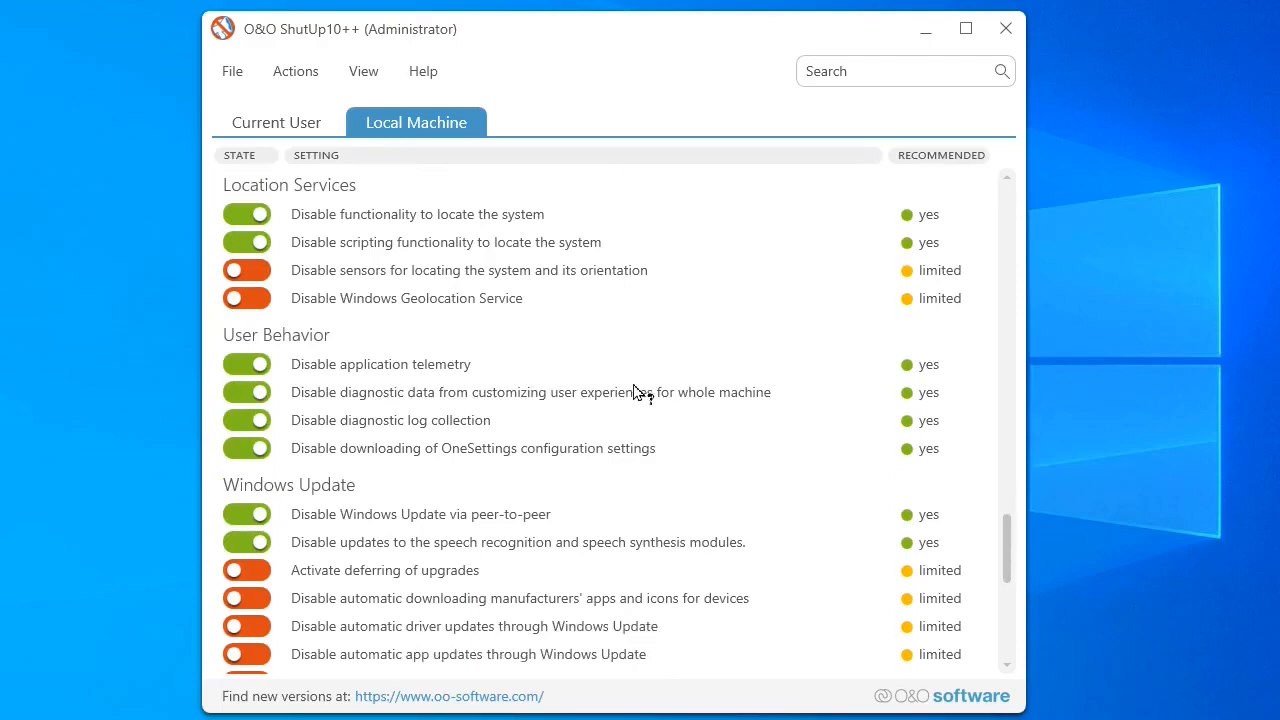
scroll(633, 392, down, 1)
scroll(633, 392, down, 1)
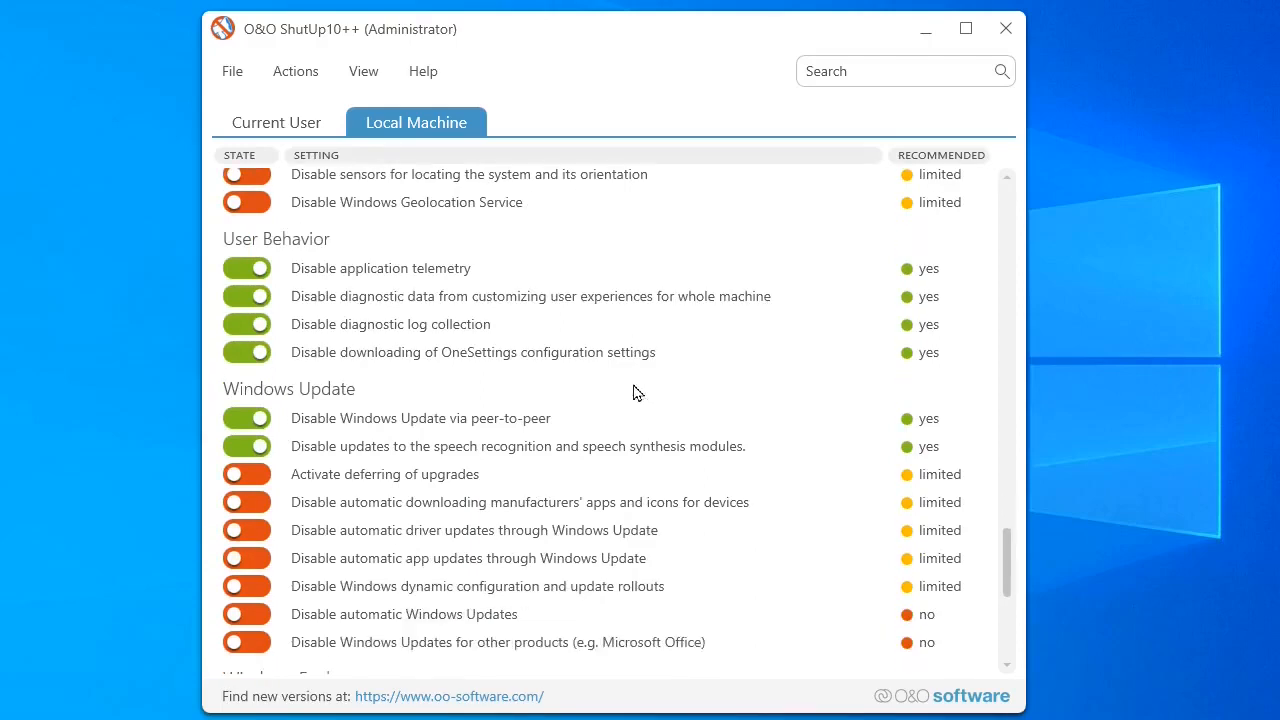
scroll(633, 392, down, 3)
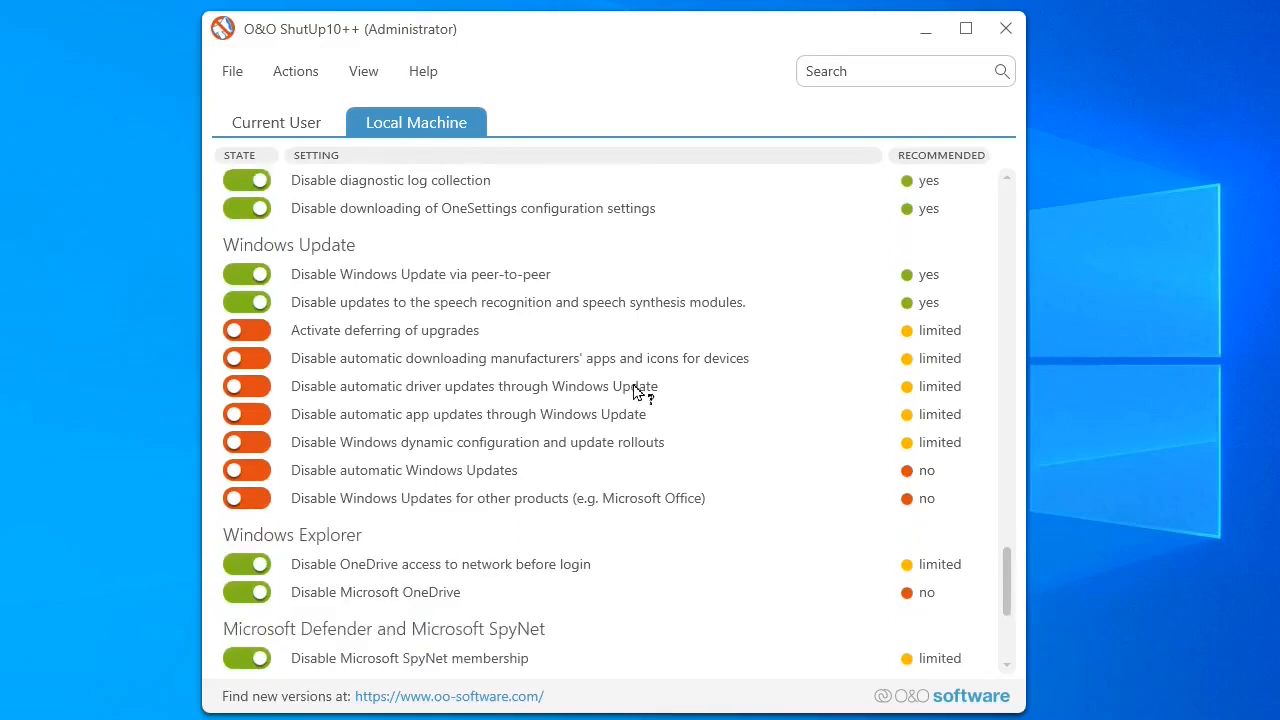
scroll(633, 392, down, 3)
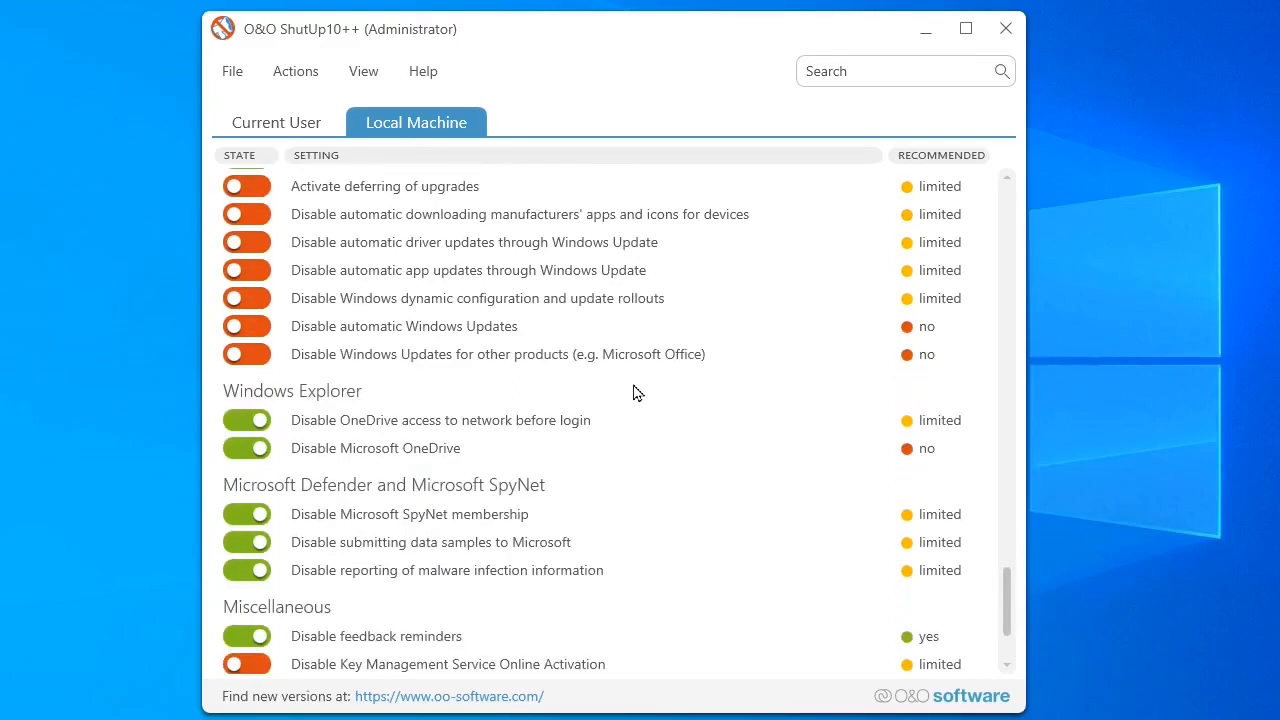
scroll(633, 392, down, 3)
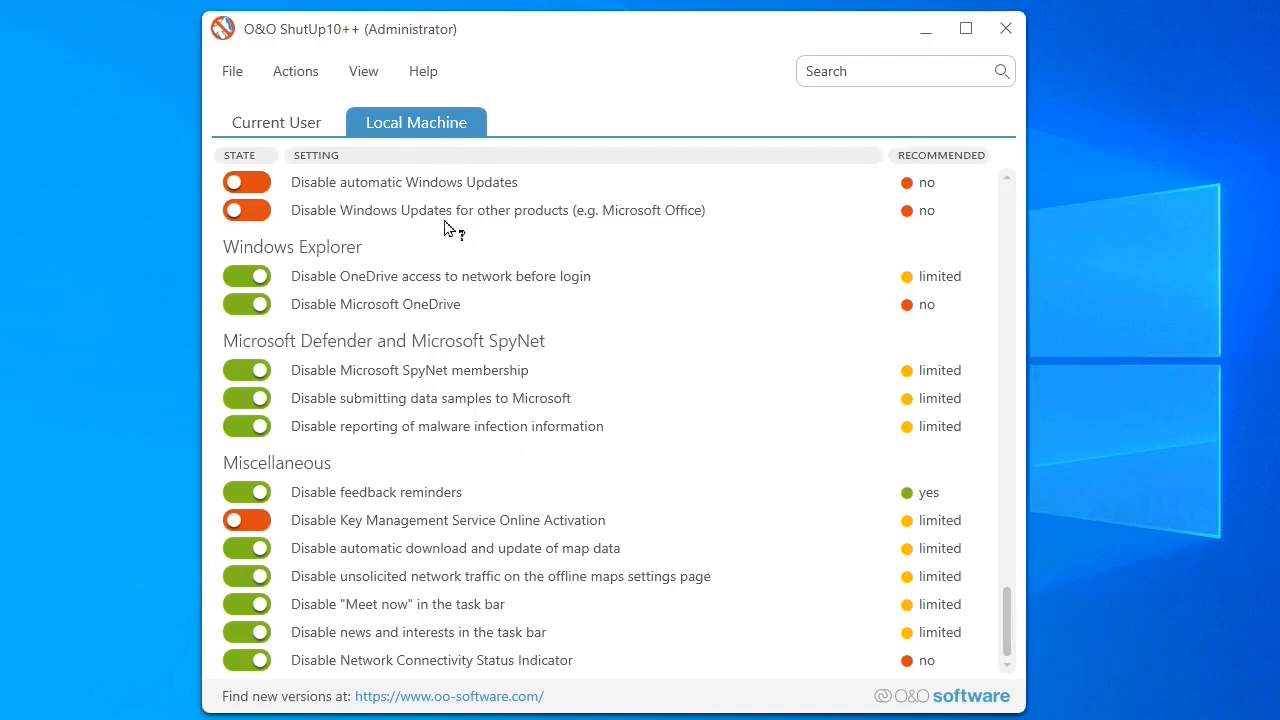
Look at how the settings are exported to a .cfg file in Documents, including the existing configuration files, without saving.
click(232, 74)
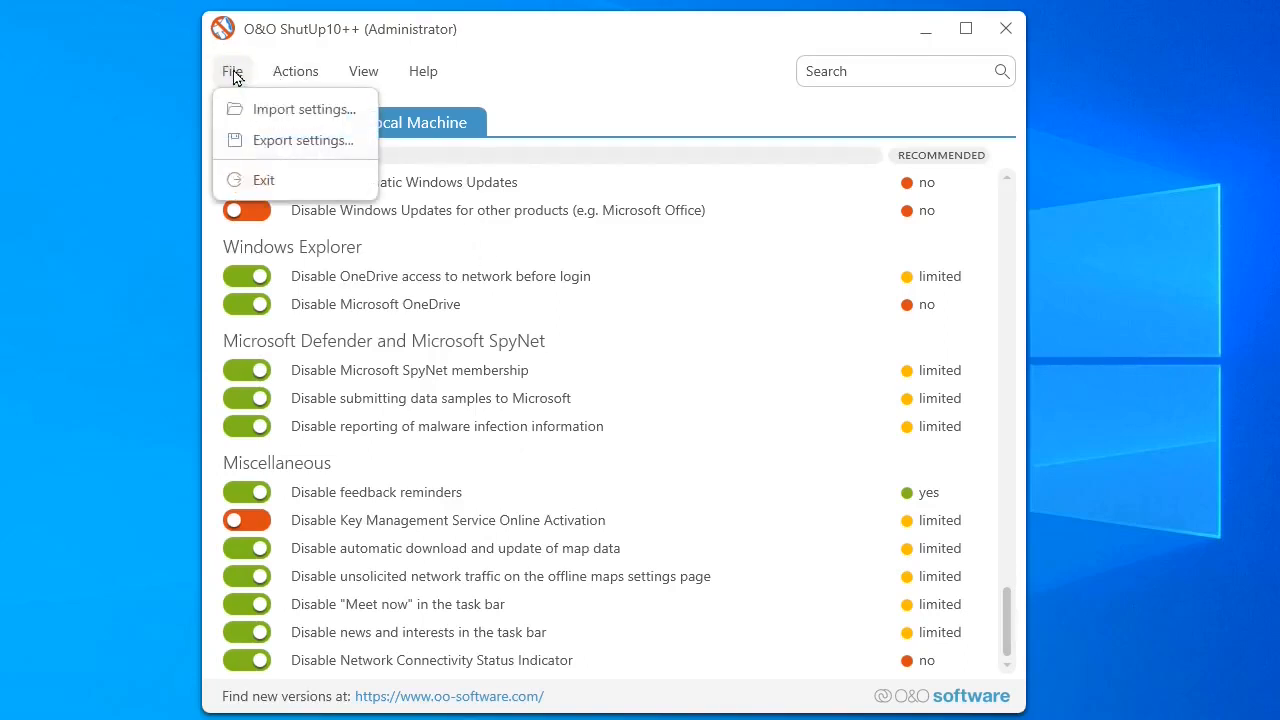
click(270, 142)
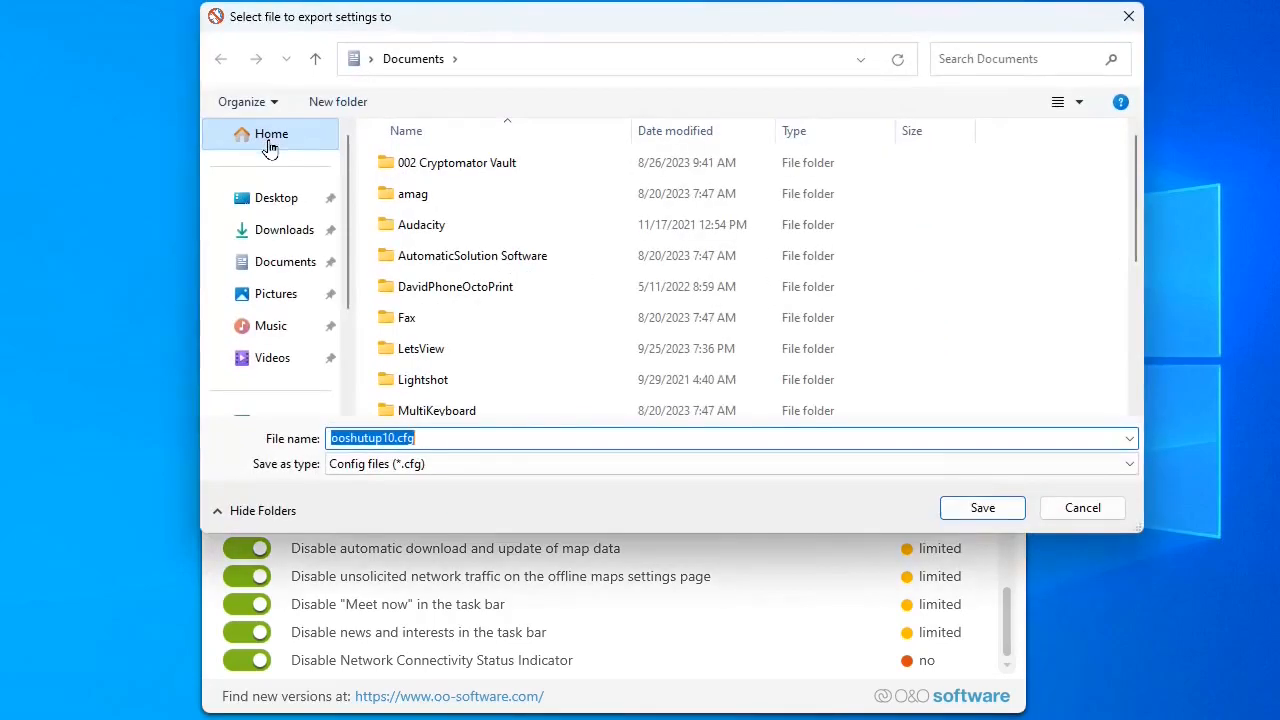
scroll(519, 330, down, 2)
scroll(519, 330, down, 2)
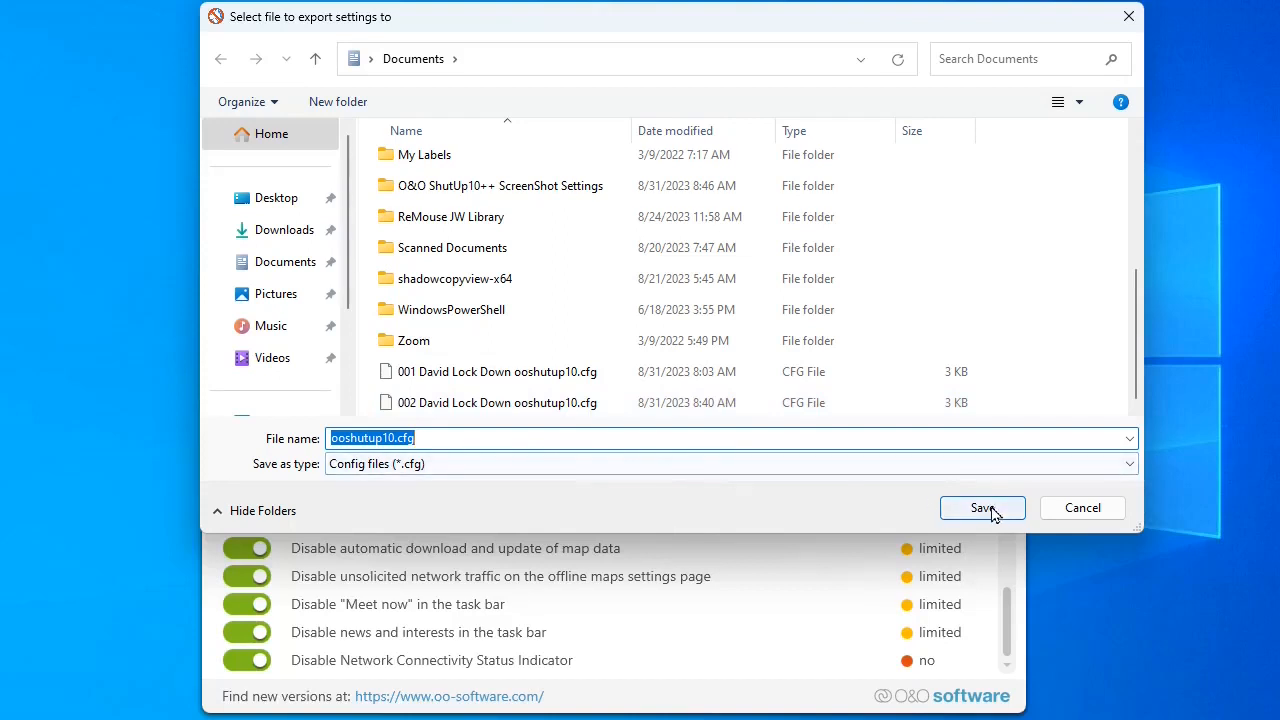
click(1083, 514)
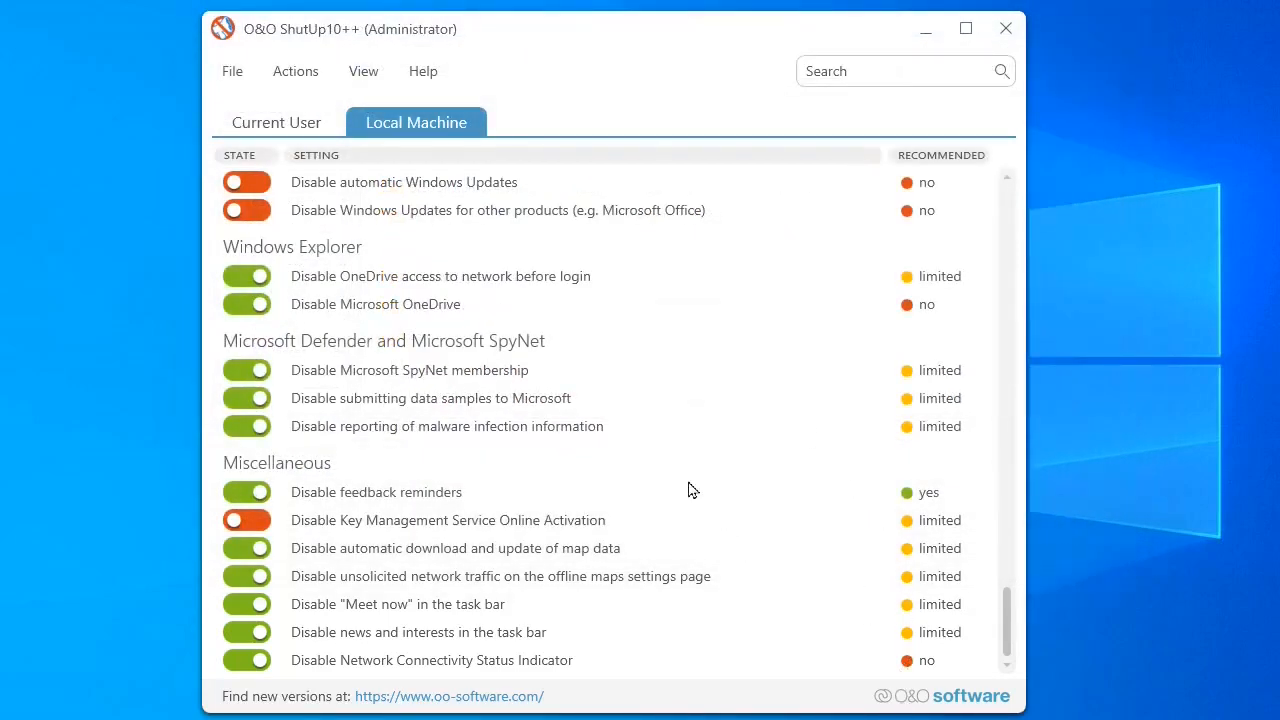
Look at how saved .cfg settings are imported from Documents without loading a file, and revisit the import and export options.
click(228, 71)
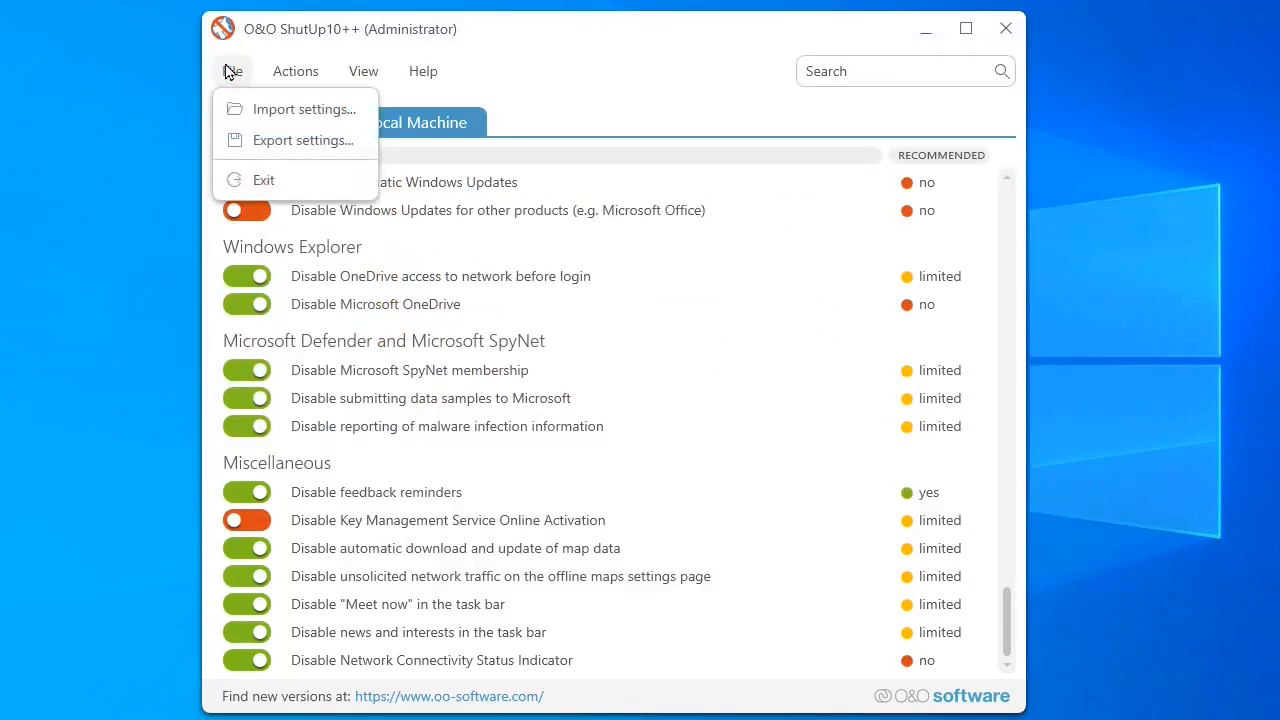
click(285, 112)
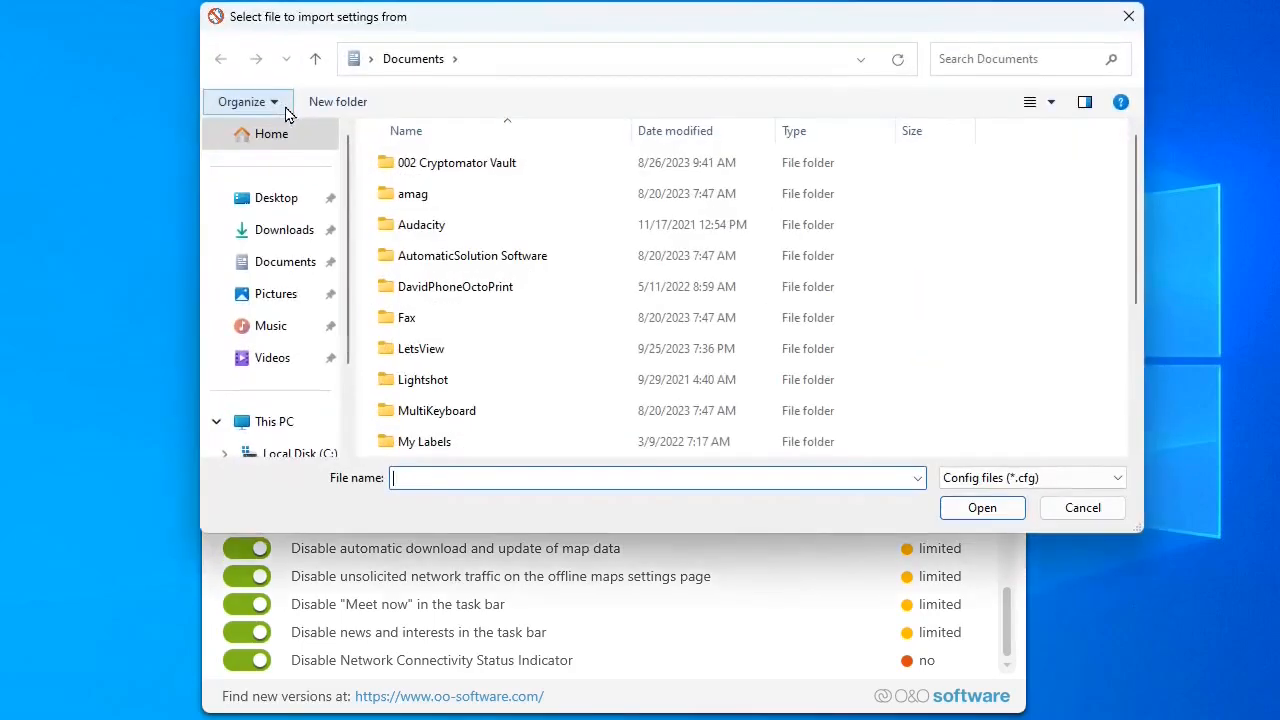
scroll(517, 309, down, 3)
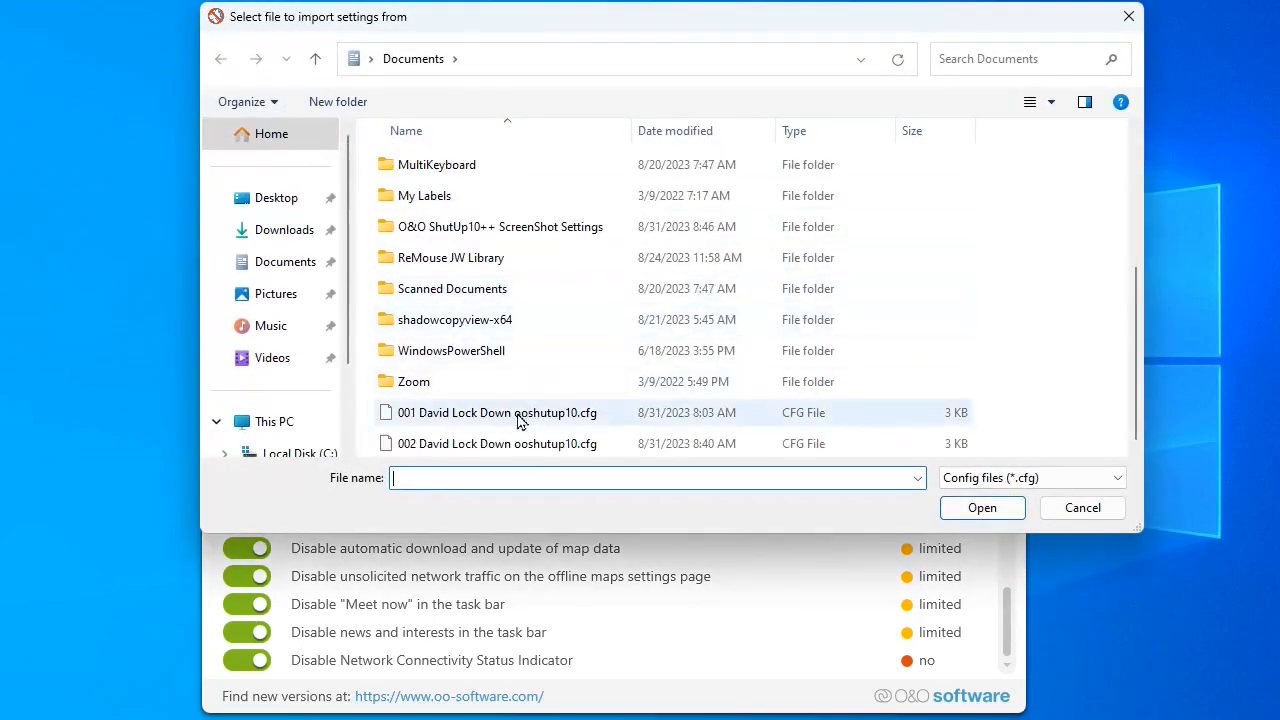
click(1074, 513)
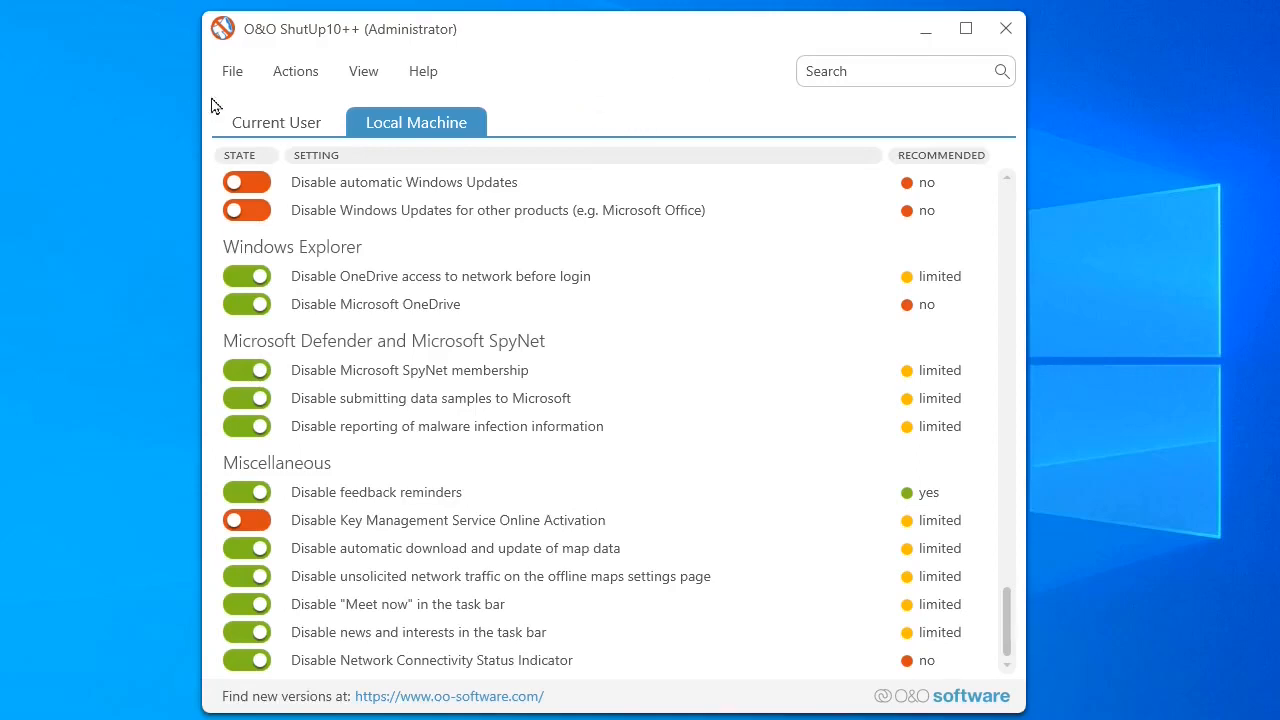
click(230, 72)
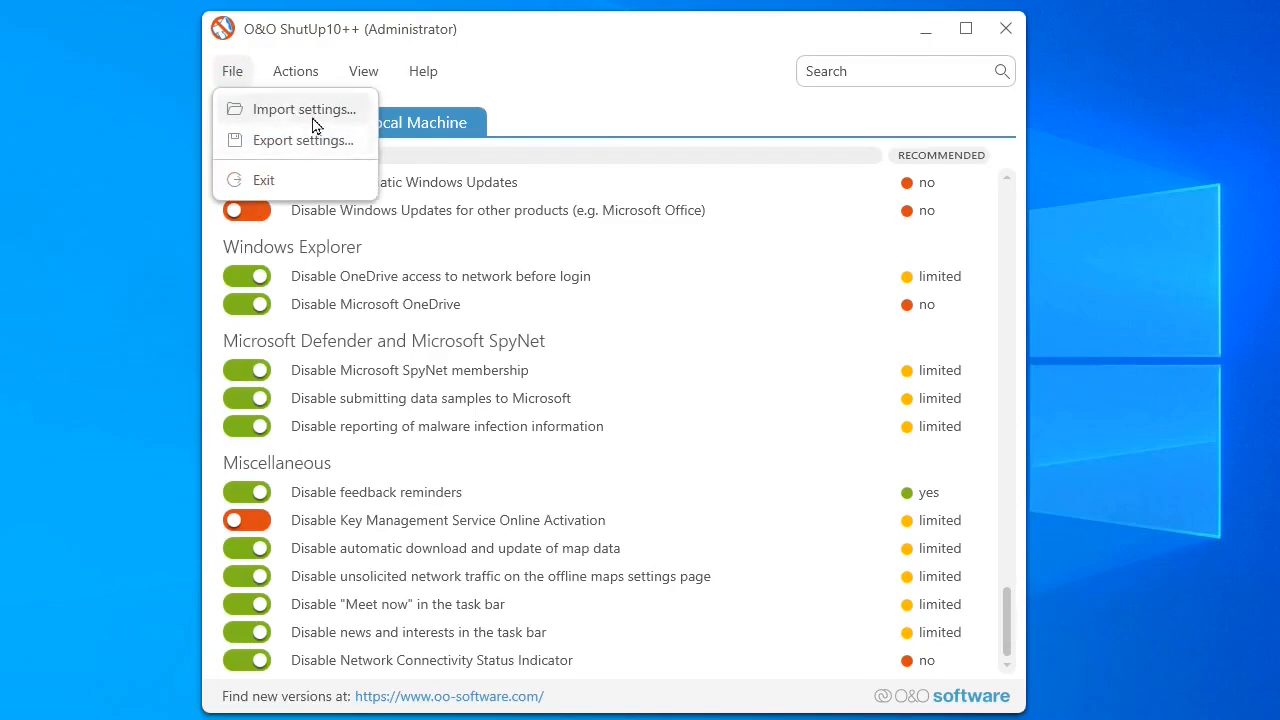
Close O&O ShutUp10++ and acknowledge its closing notice.
click(643, 84)
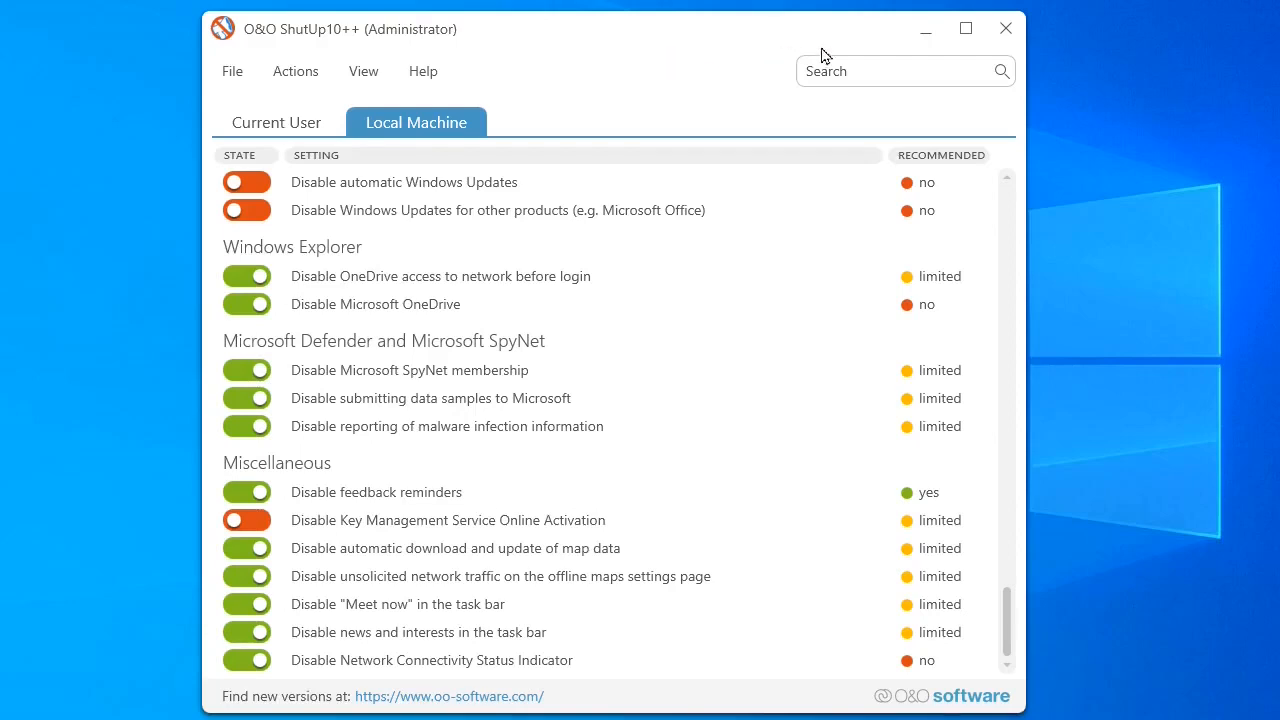
click(1005, 28)
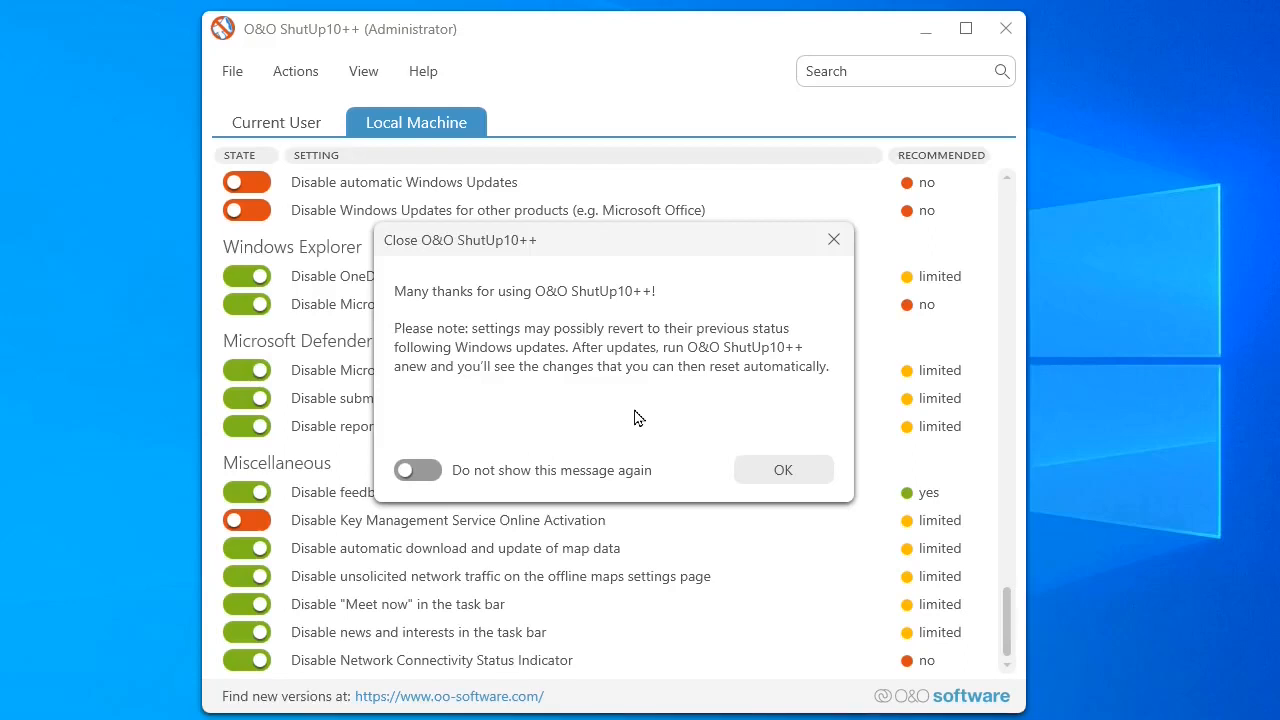
click(785, 471)
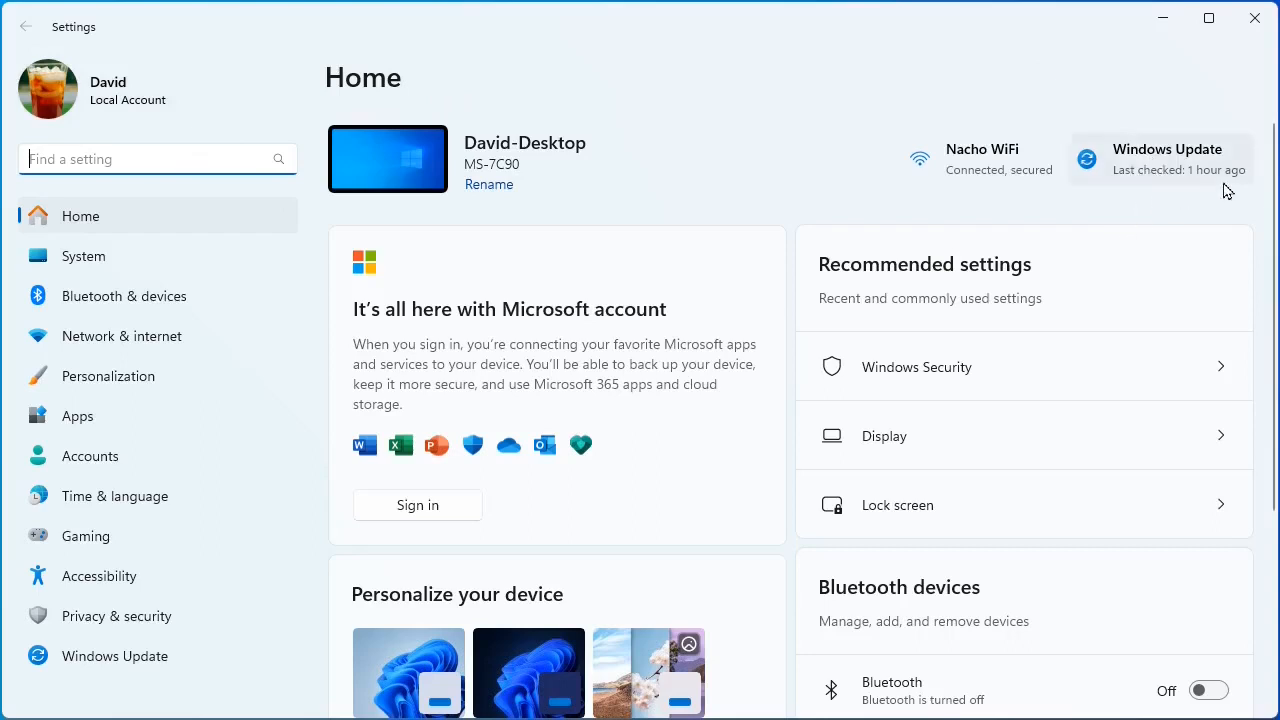
Switch to Windows Settings and check for Windows updates.
click(1160, 152)
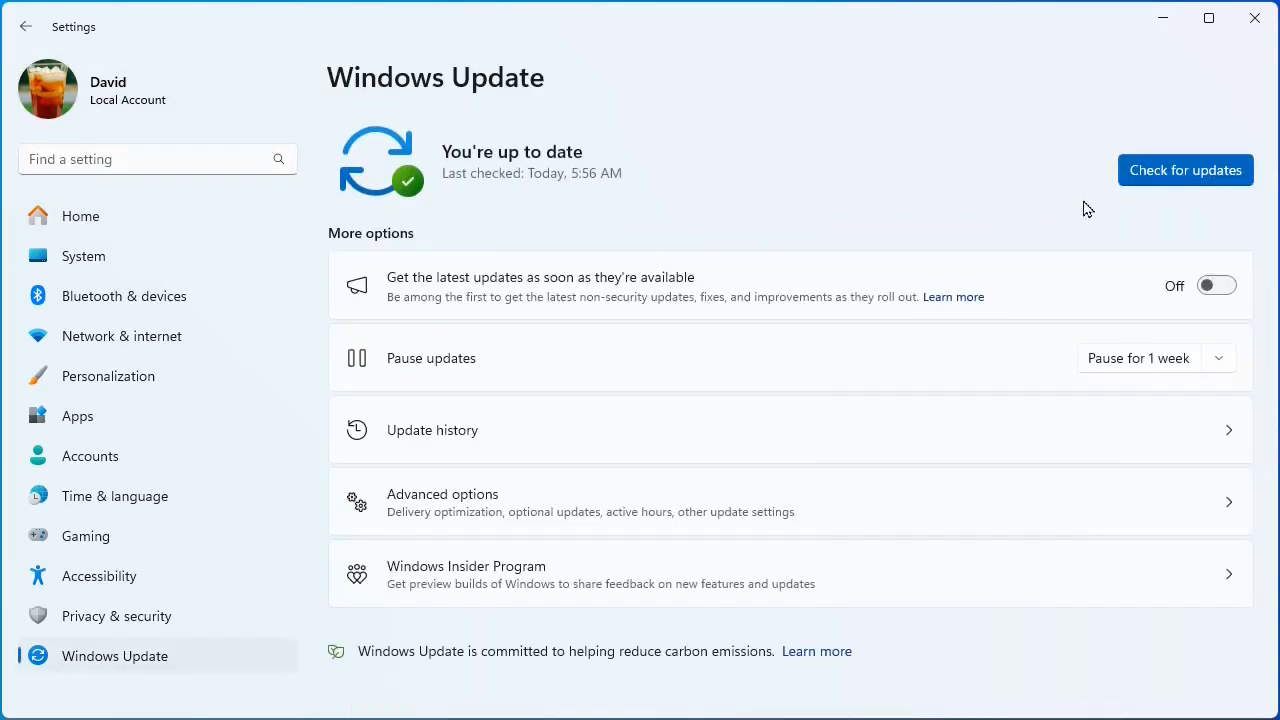
click(1180, 181)
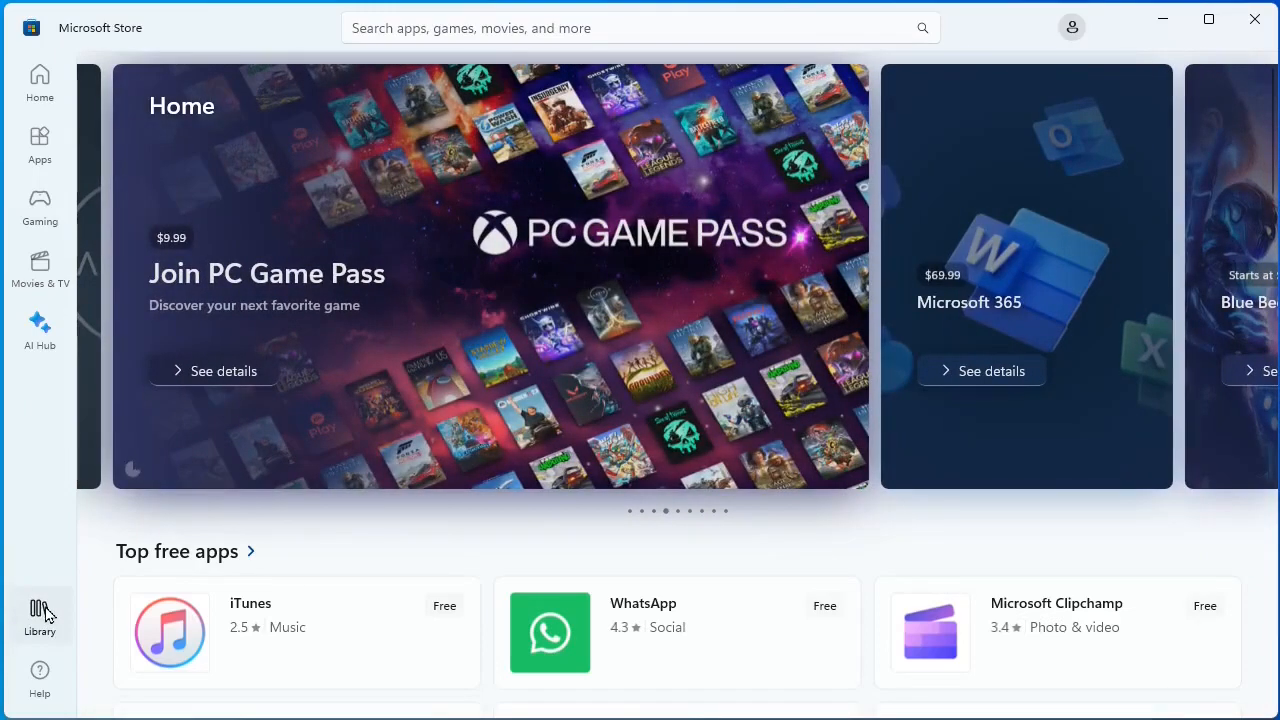
Switch to Microsoft Store, look through the apps in the Library and get updates for them.
click(40, 612)
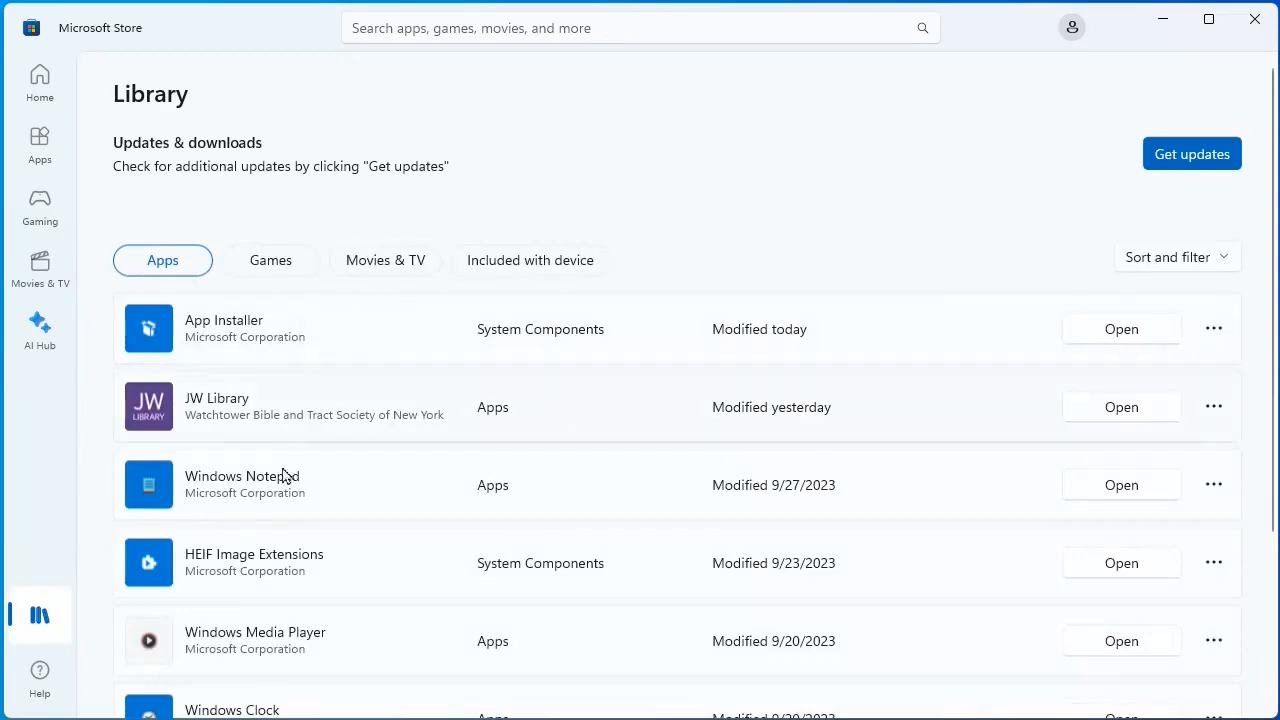
scroll(345, 677, down, 3)
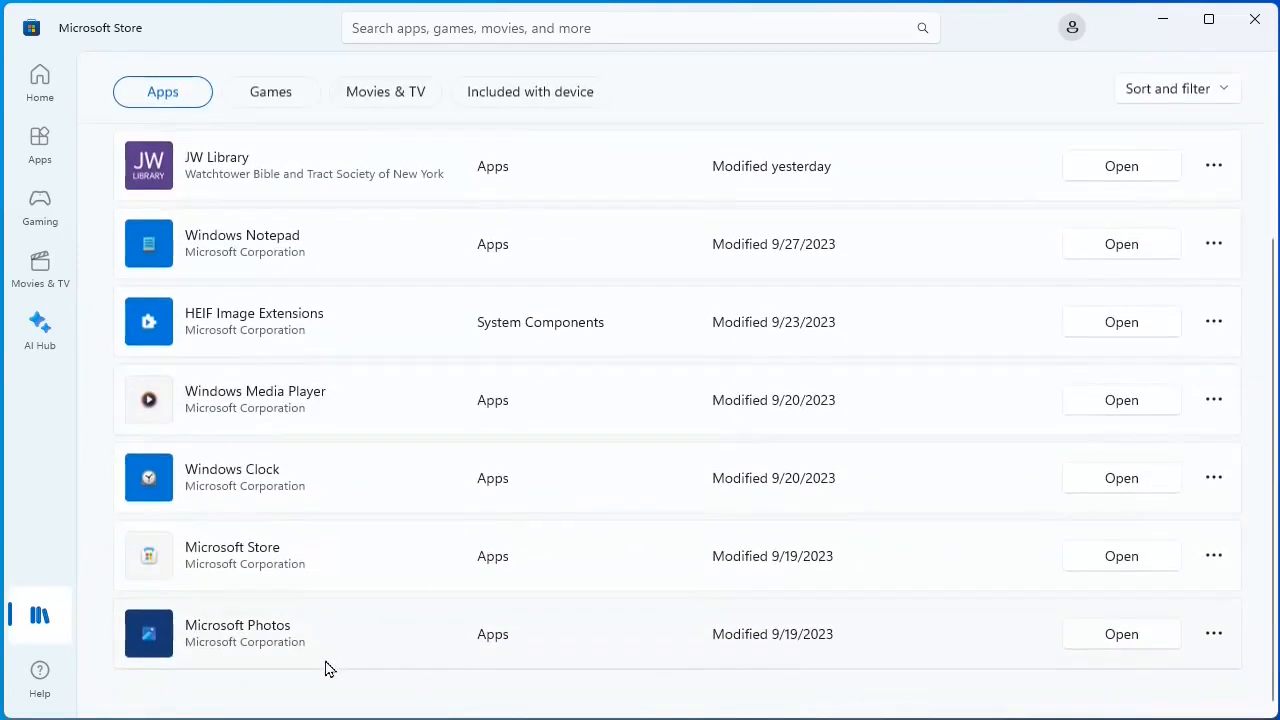
scroll(366, 604, up, 3)
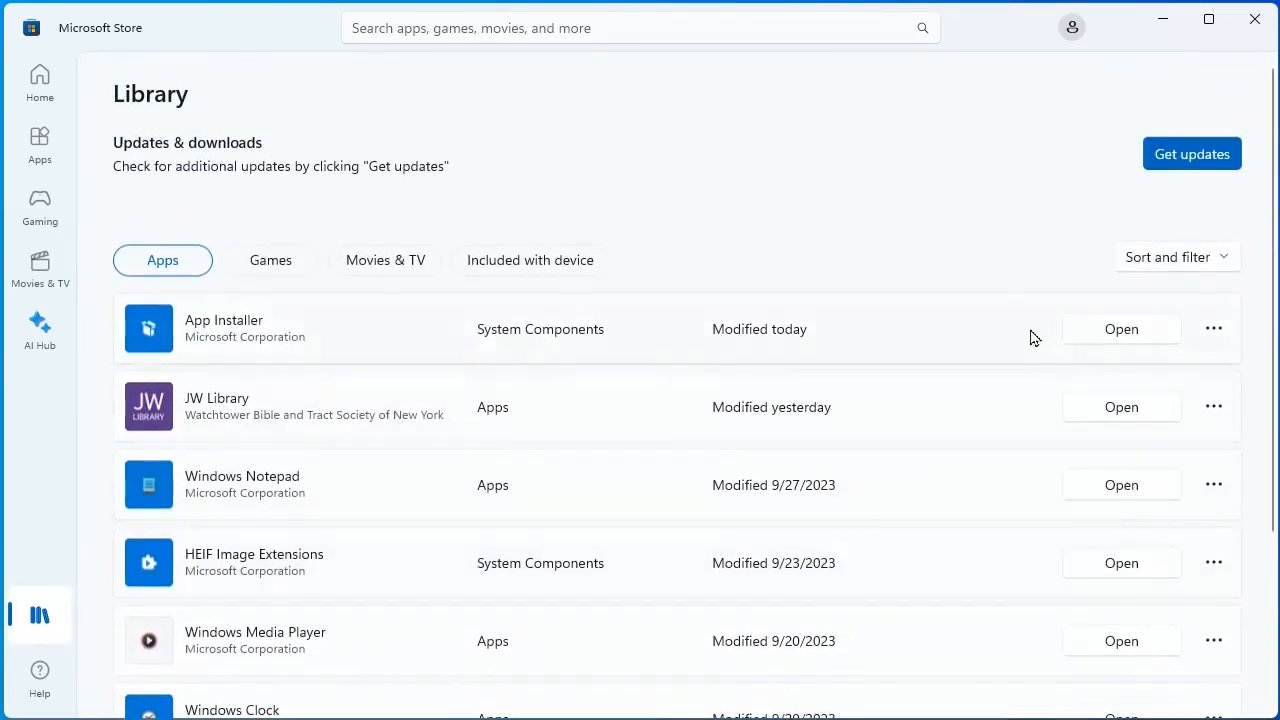
click(1184, 154)
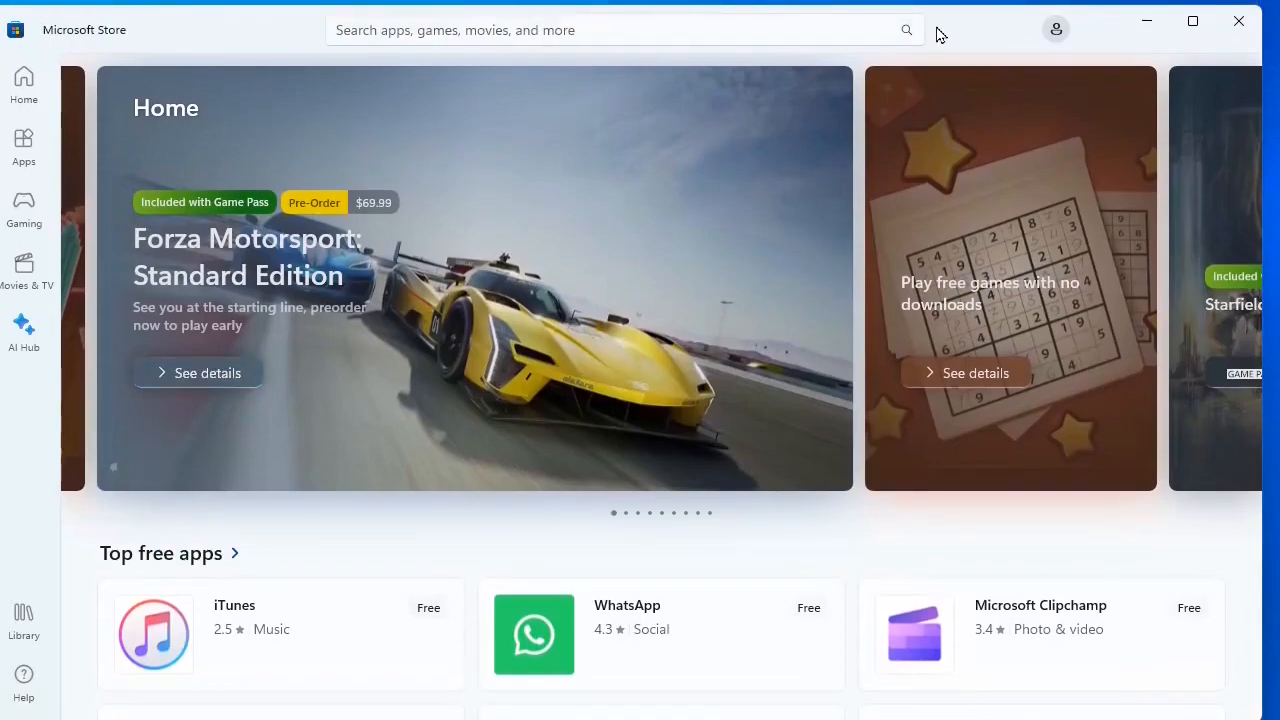
Return to the Microsoft Store Library from its Home page and check for app updates once more.
drag(940, 27, 952, 27)
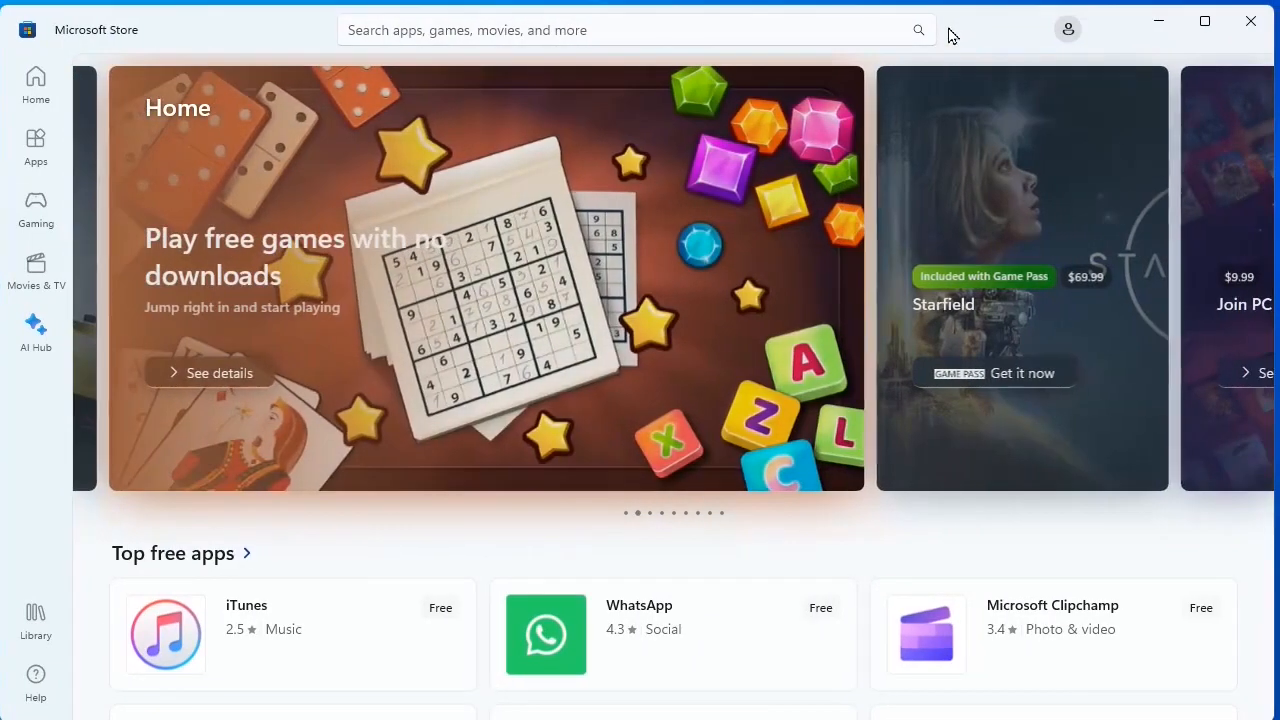
click(36, 620)
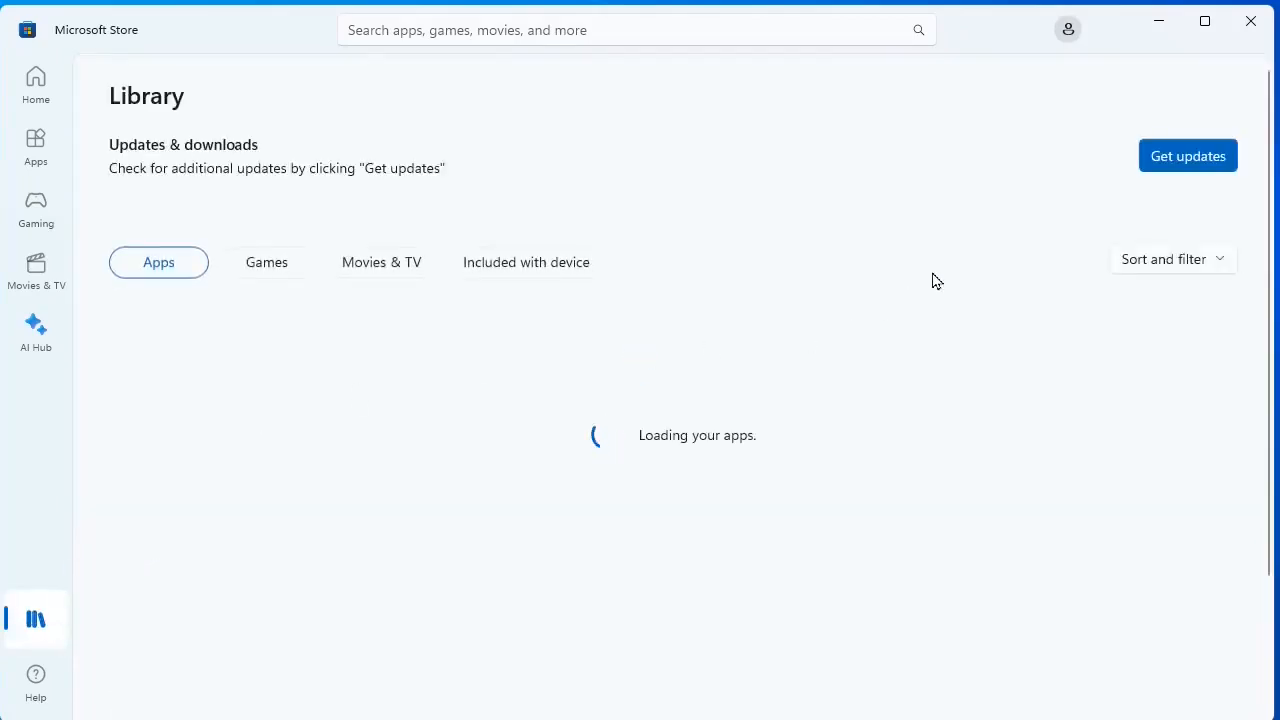
click(1160, 155)
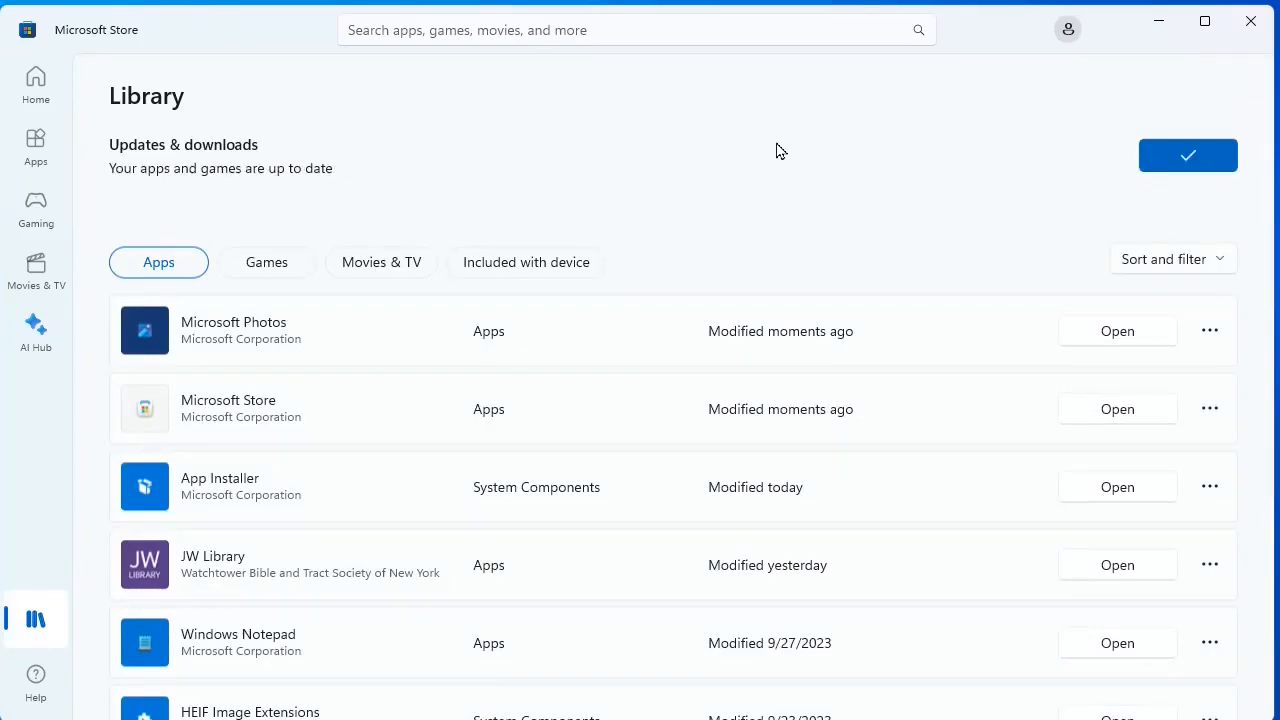
click(617, 71)
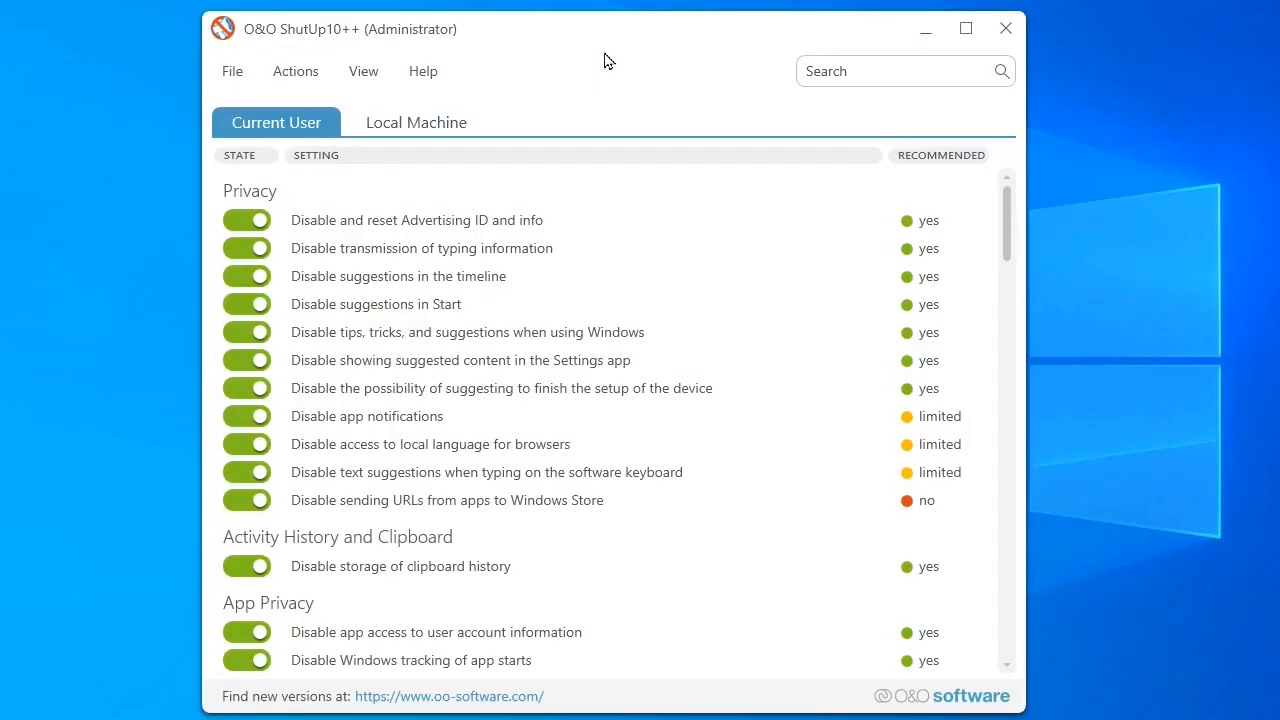
click(232, 72)
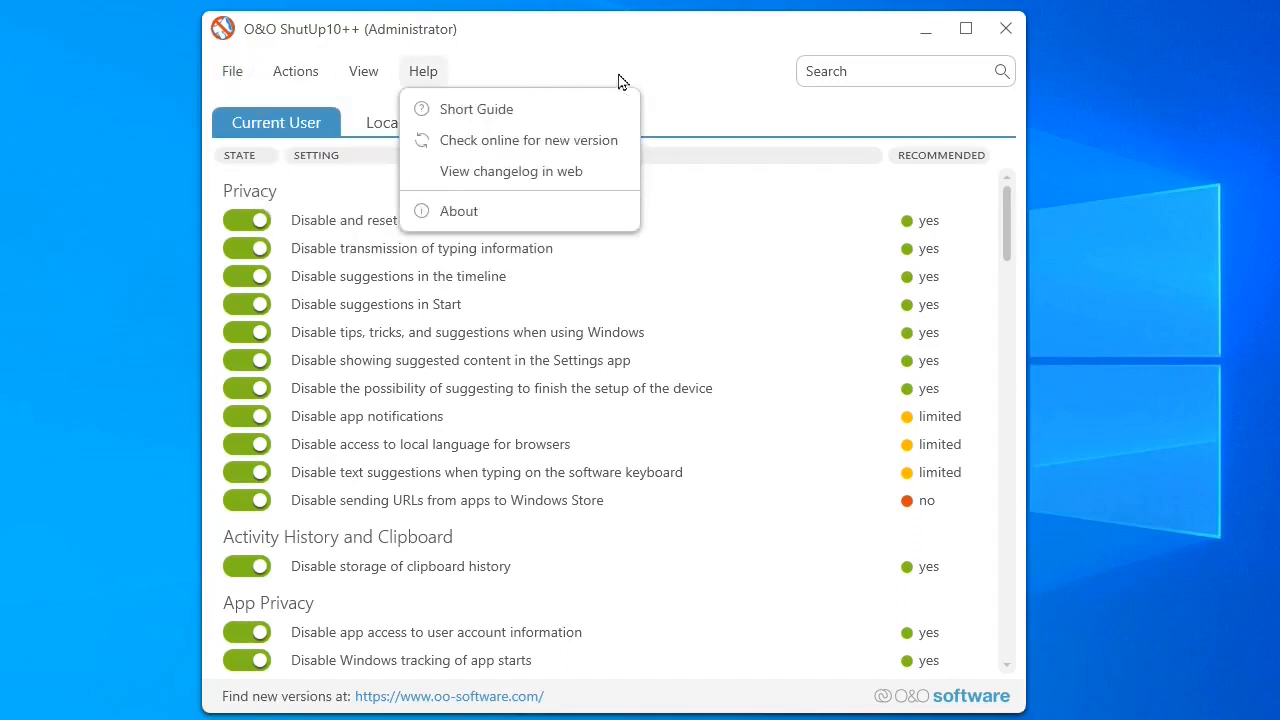
click(657, 50)
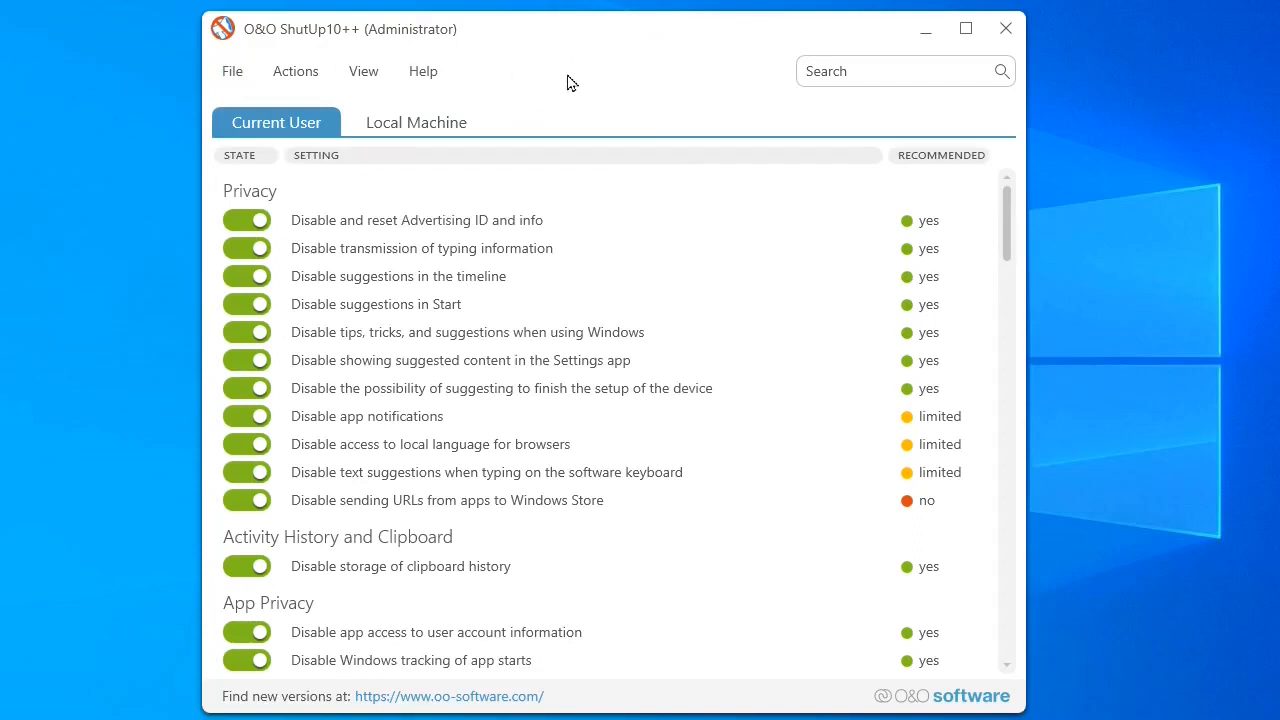
In O&O ShutUp10++, import the saved settings from the Lock Down .cfg file numbered 002 in Documents.
click(231, 69)
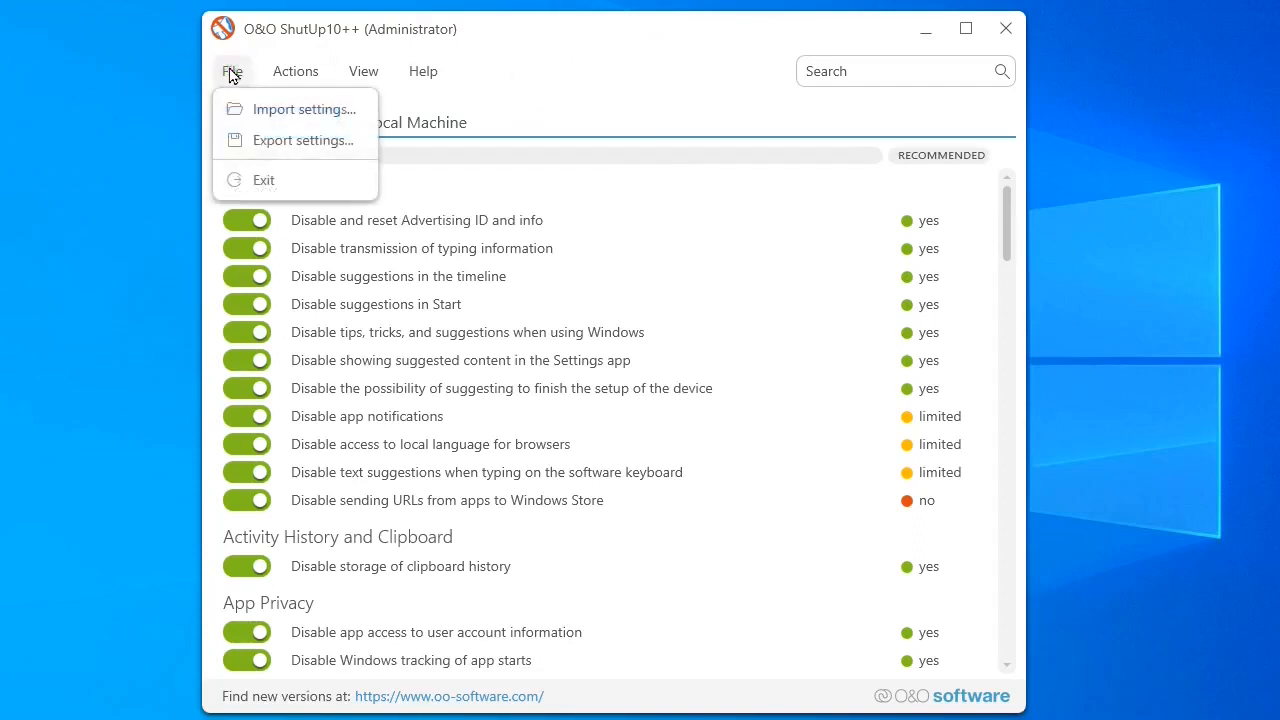
click(284, 116)
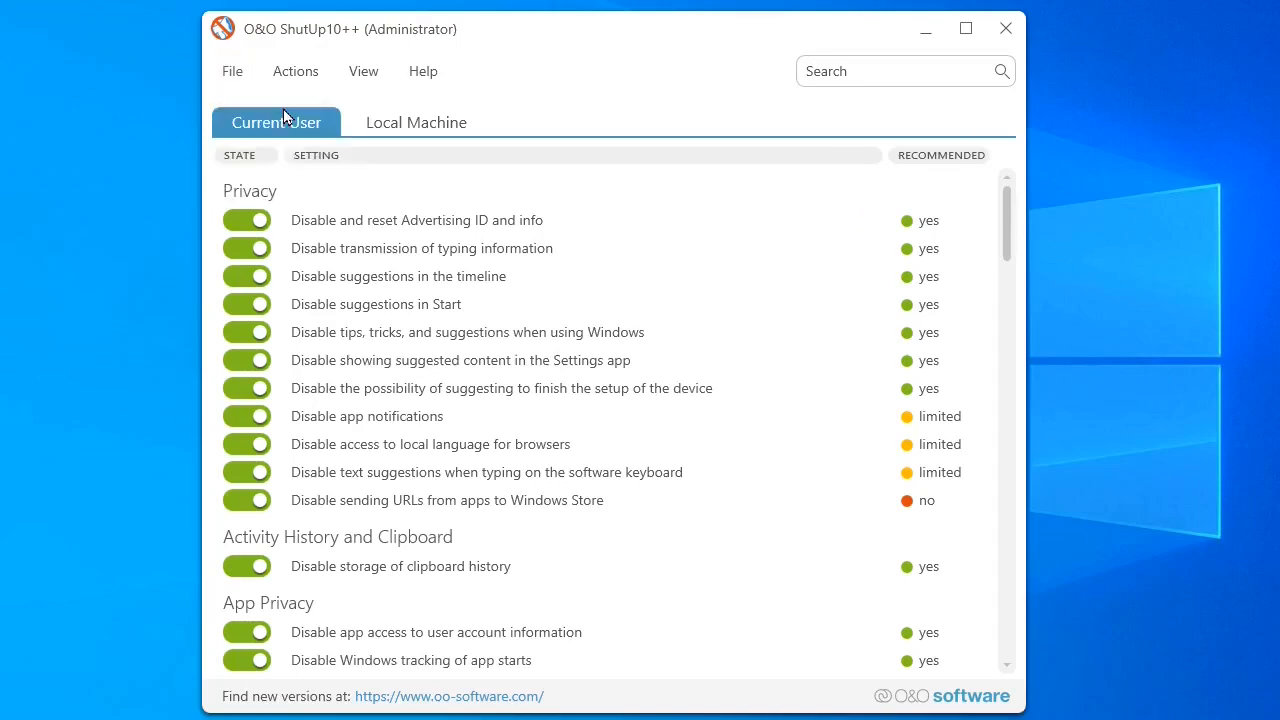
scroll(510, 380, down, 3)
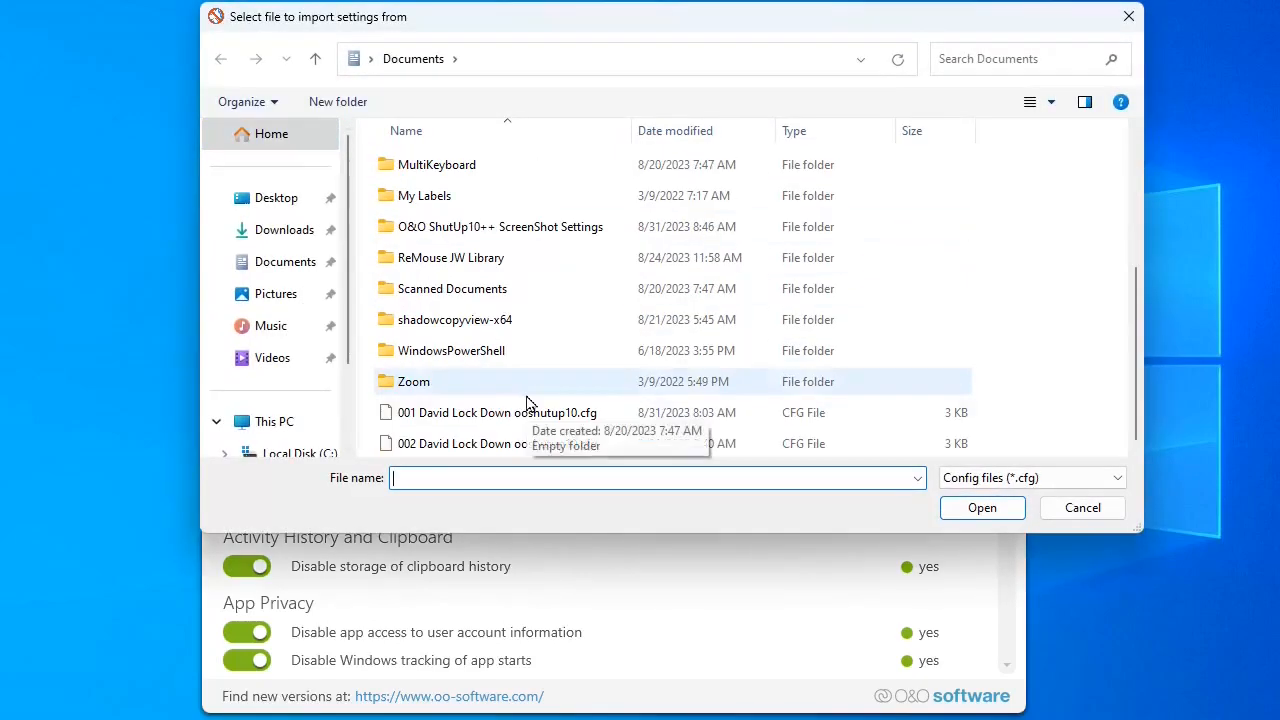
click(462, 444)
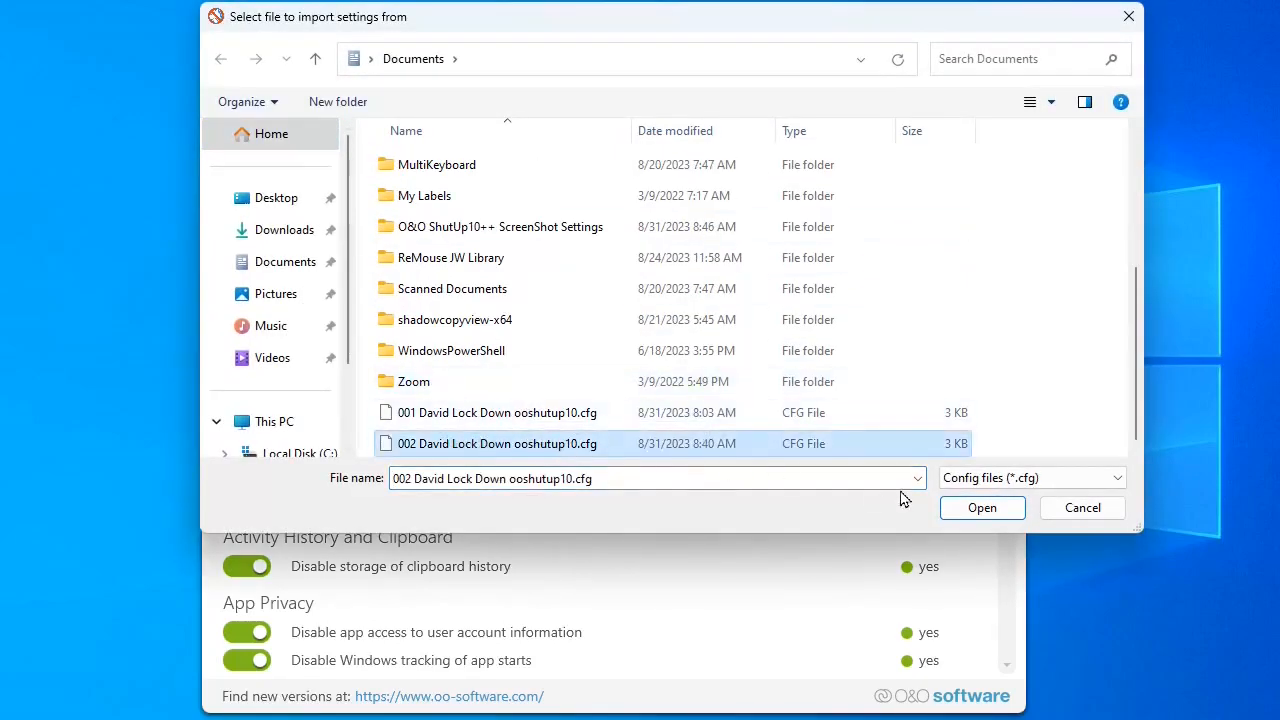
click(981, 508)
click(832, 431)
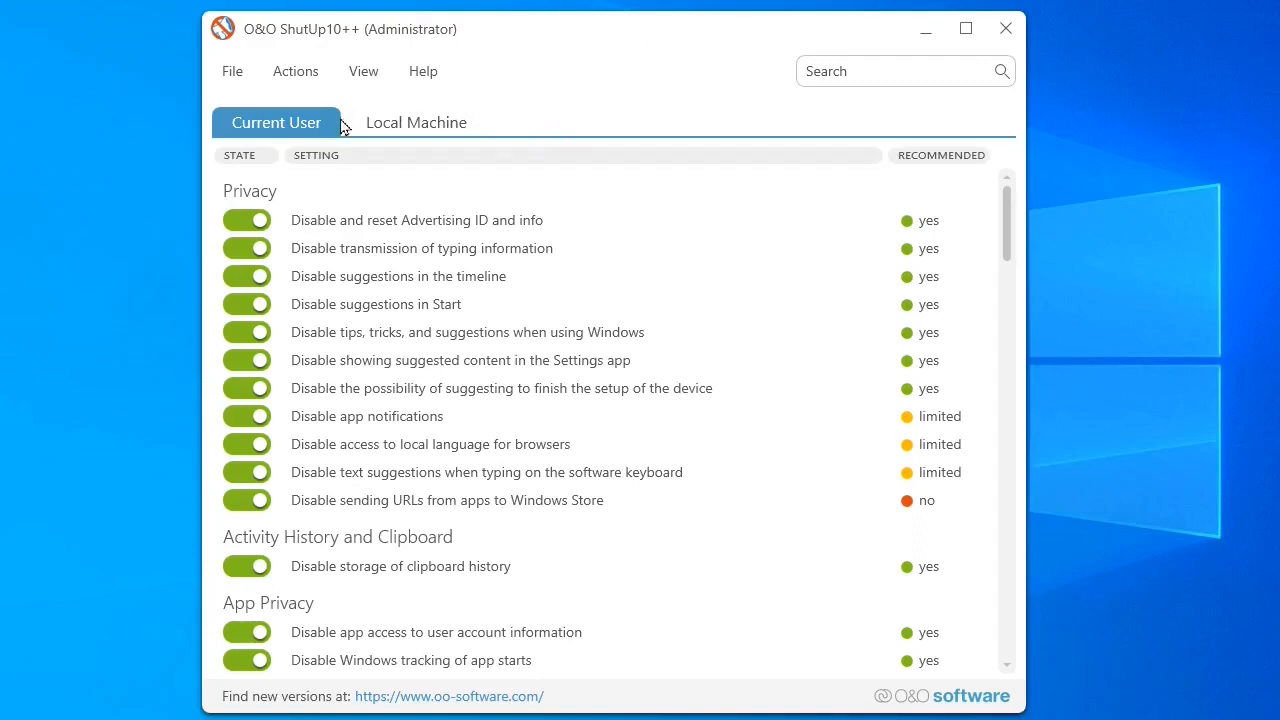
Read the explanation of "Disable app access to microphone" in the Local Machine App Privacy settings.
click(406, 128)
scroll(566, 294, down, 10)
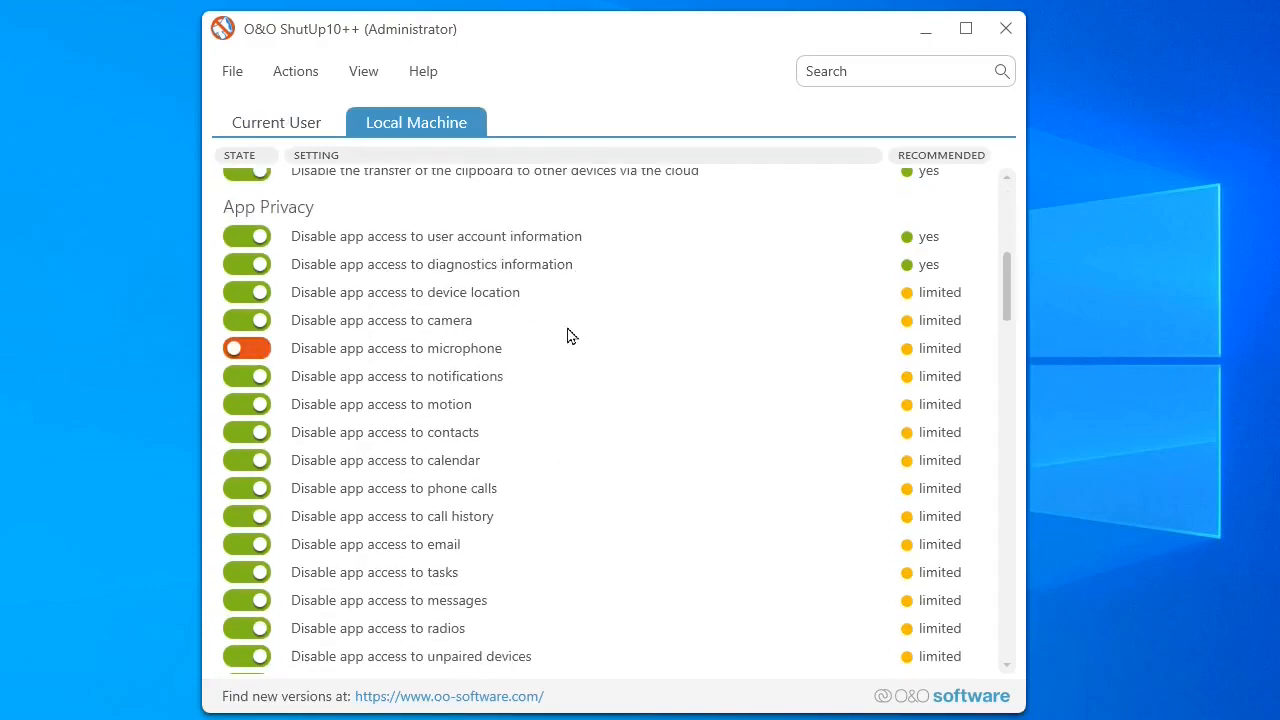
click(415, 353)
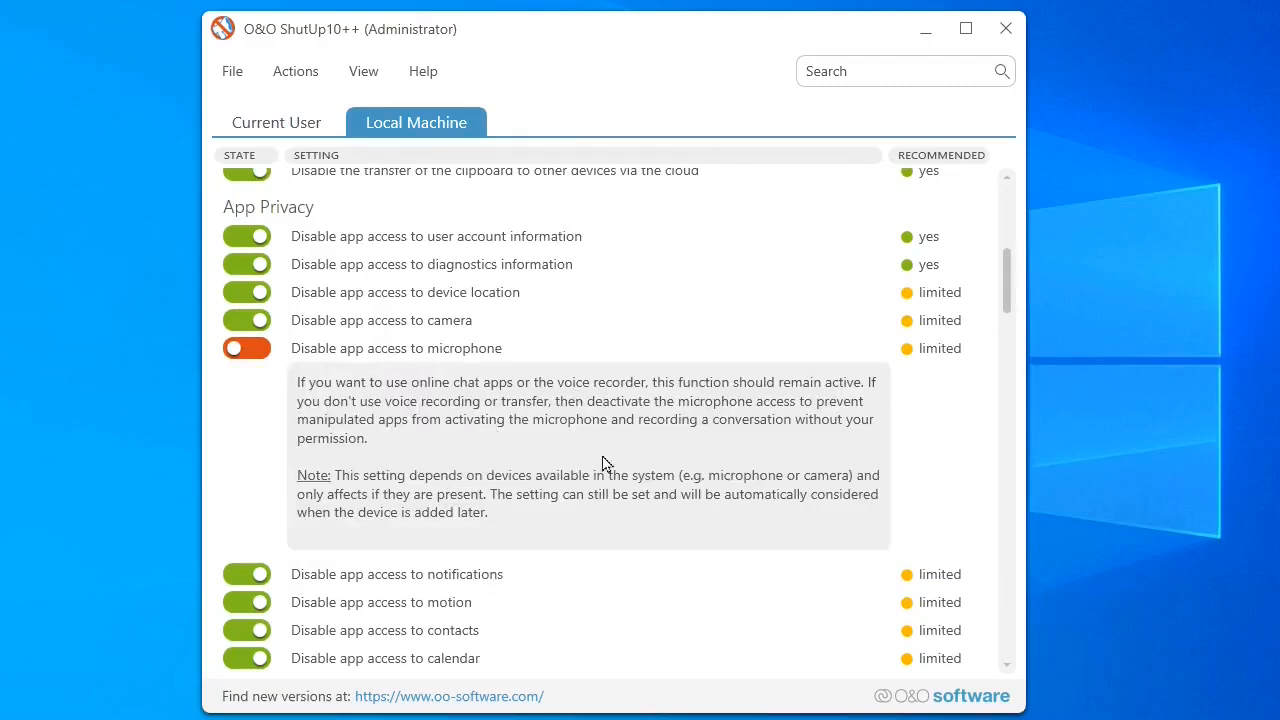
click(463, 355)
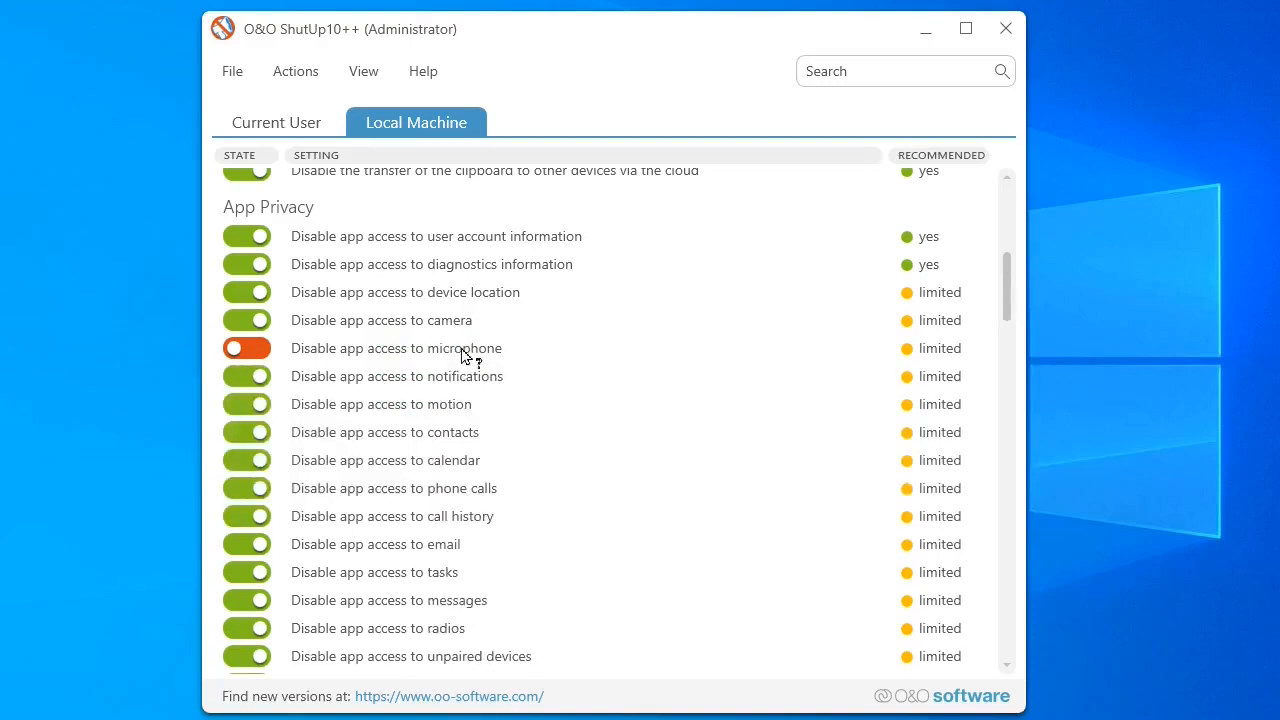
Enable "Disable app access to microphone" while creating a system restore point, and switch the setting back off.
click(262, 349)
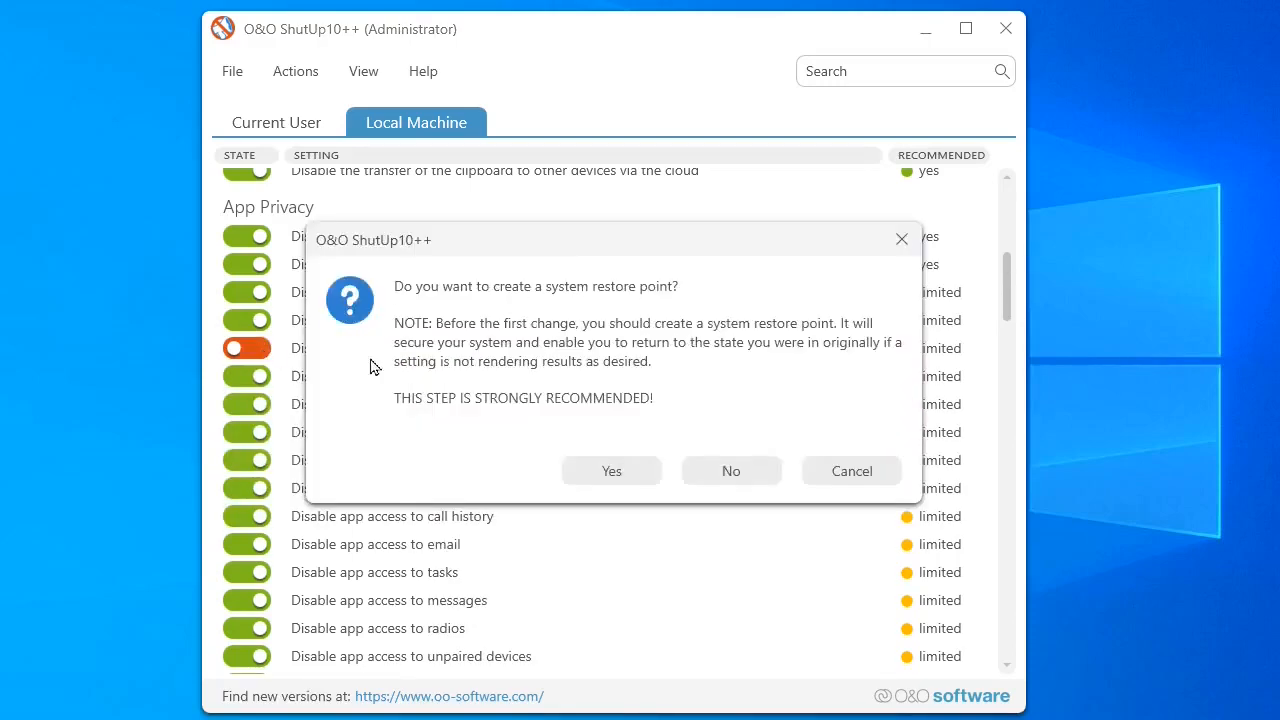
click(638, 477)
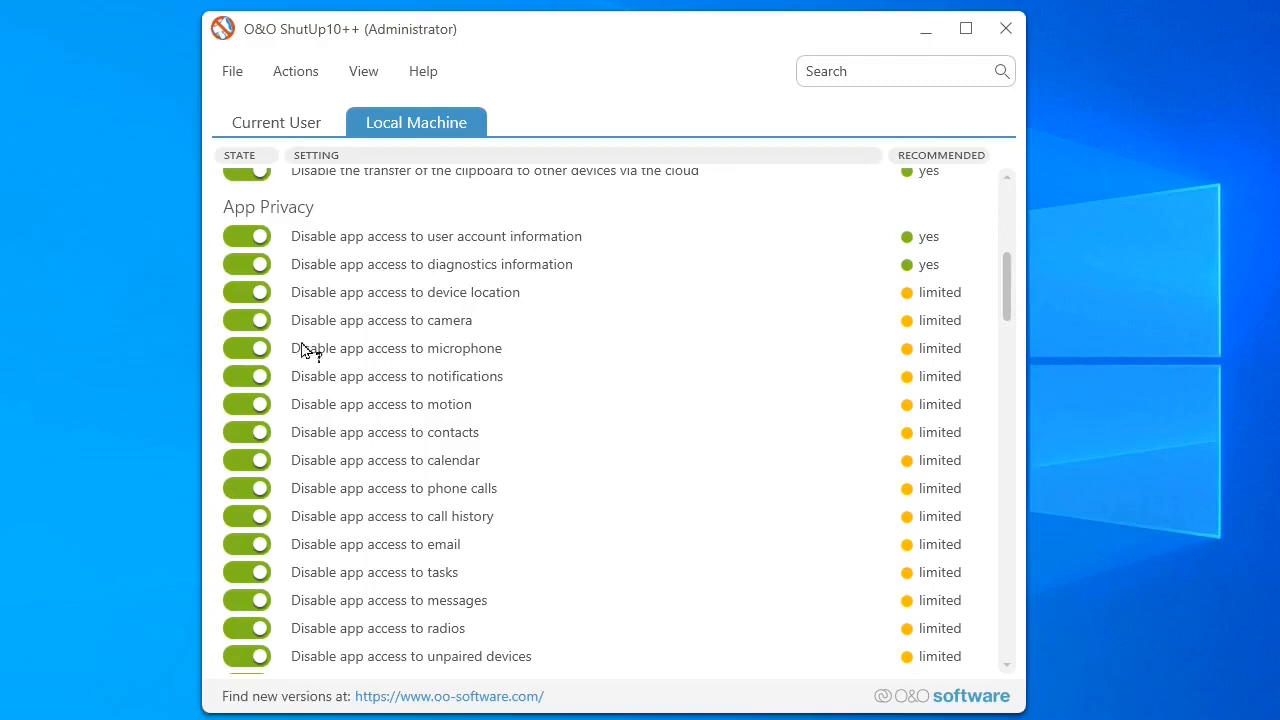
click(263, 354)
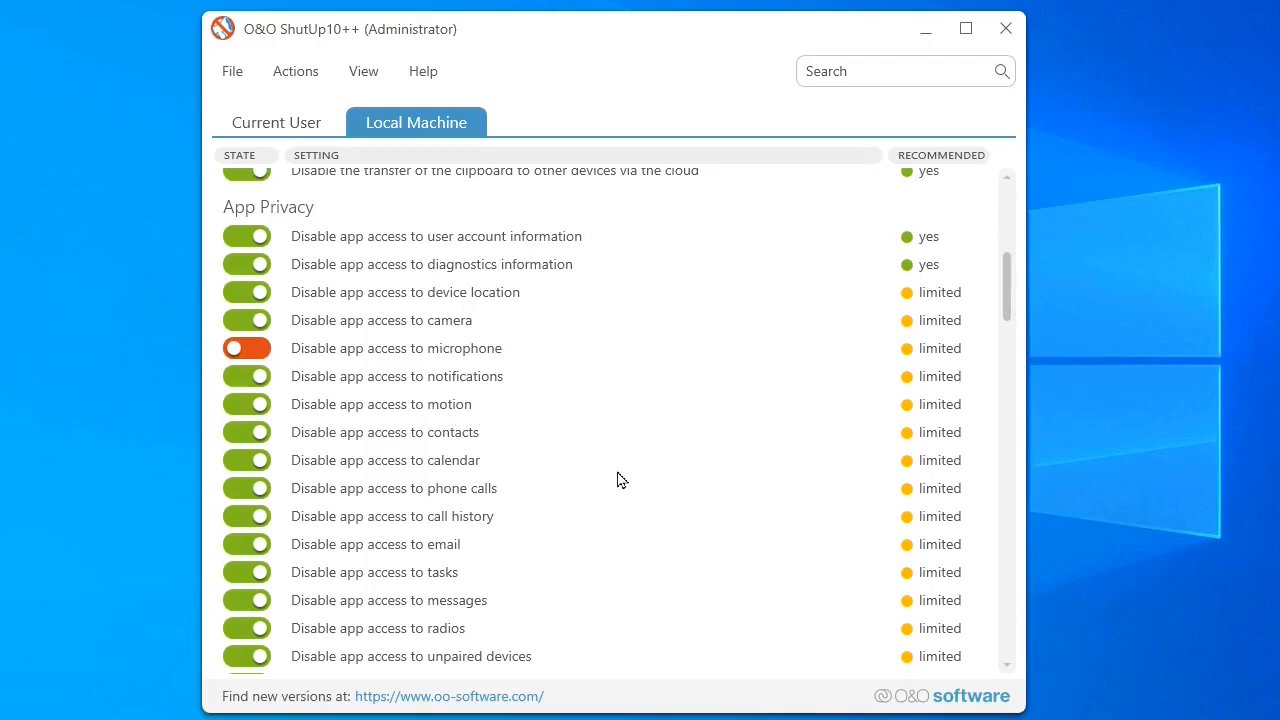
Examine the Local Machine settings for App Privacy, Security and Microsoft Edge, including which ones are left off, and return to the start of the list.
scroll(568, 449, down, 5)
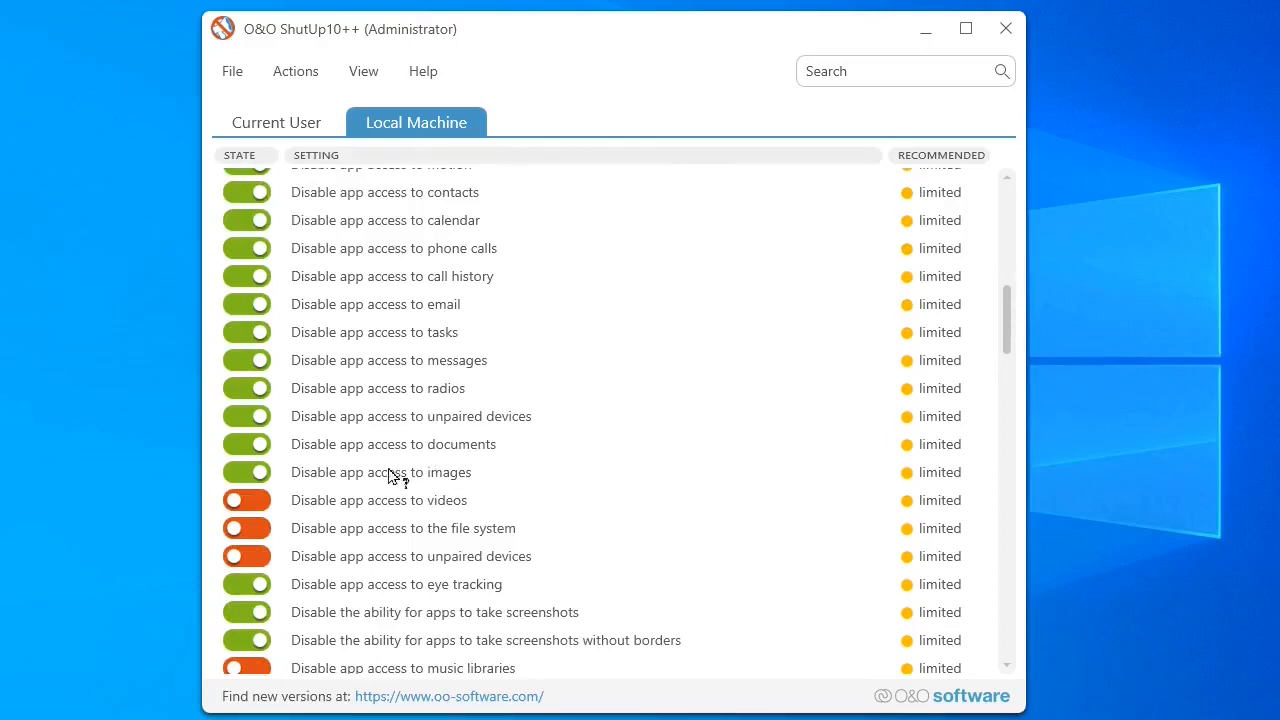
scroll(346, 483, down, 1)
scroll(346, 483, down, 1)
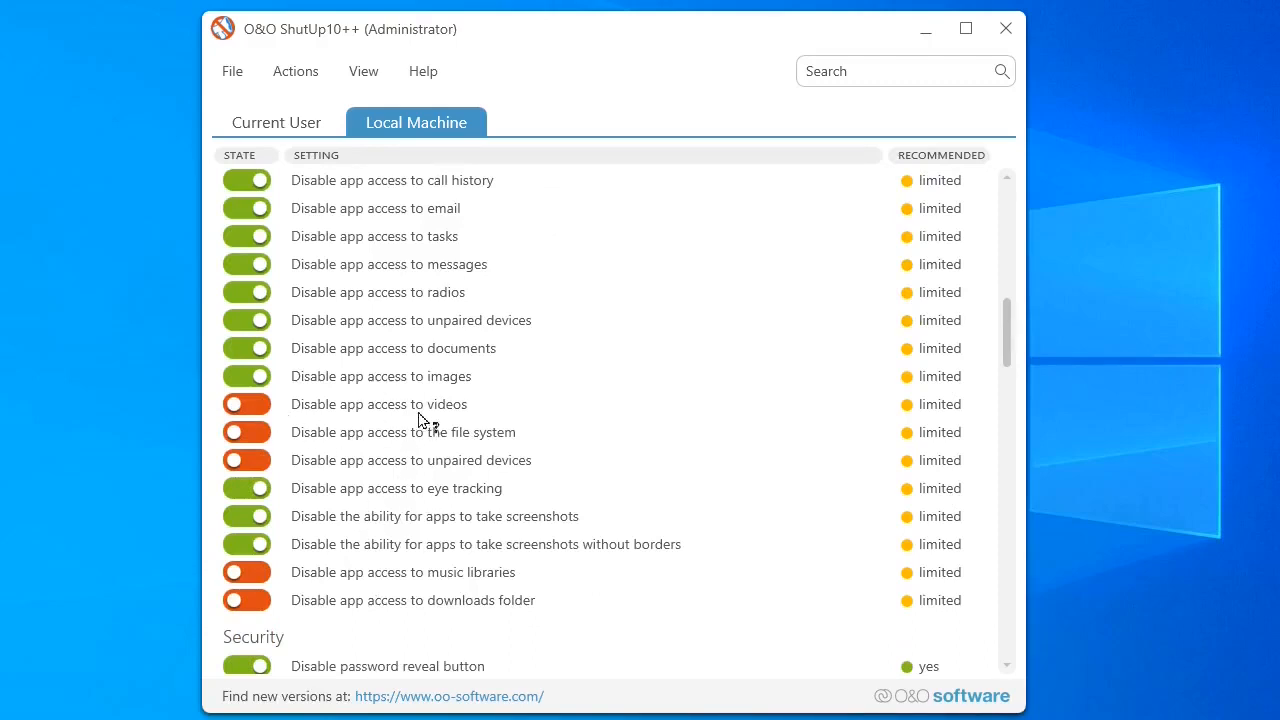
scroll(425, 425, down, 4)
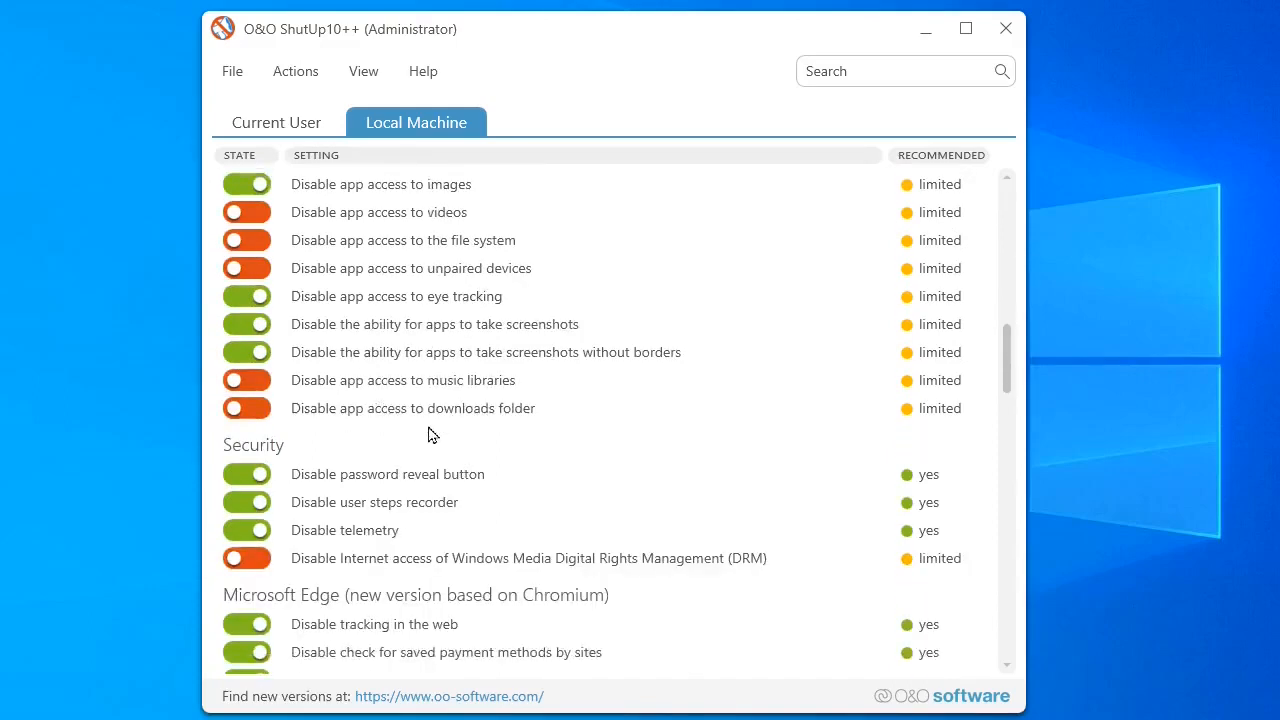
scroll(428, 433, down, 1)
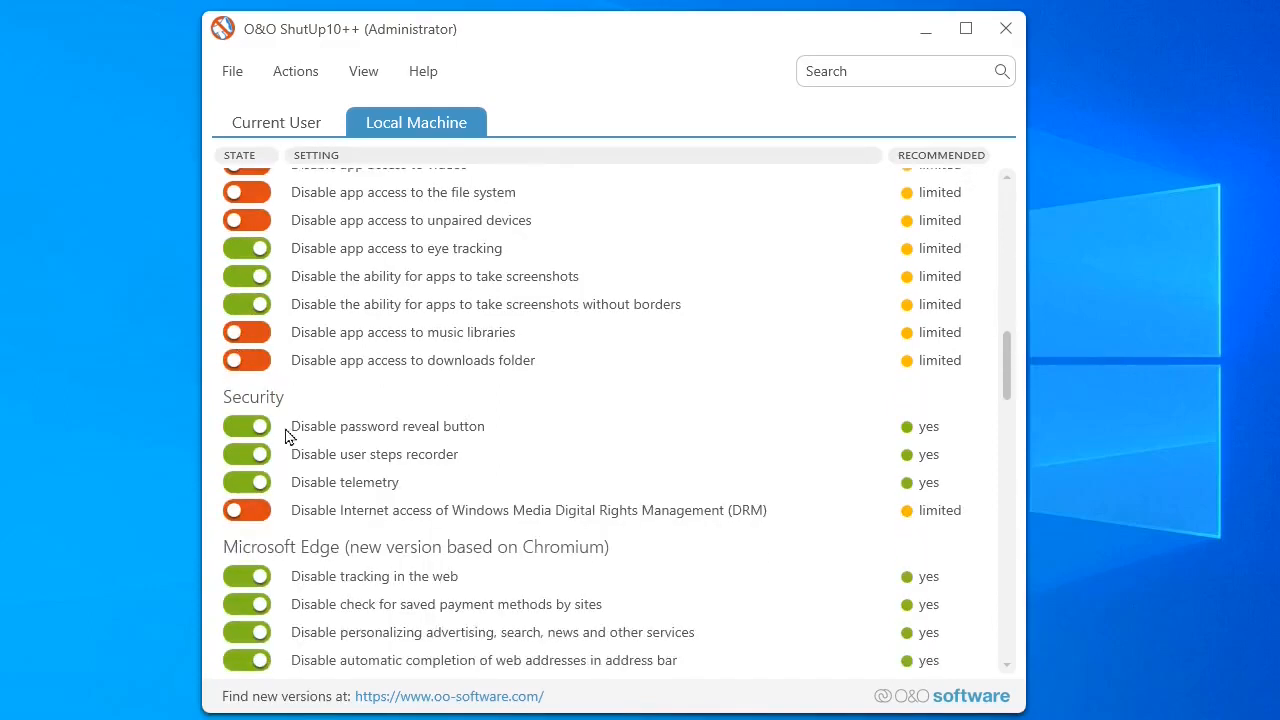
scroll(315, 522, down, 4)
scroll(400, 524, down, 10)
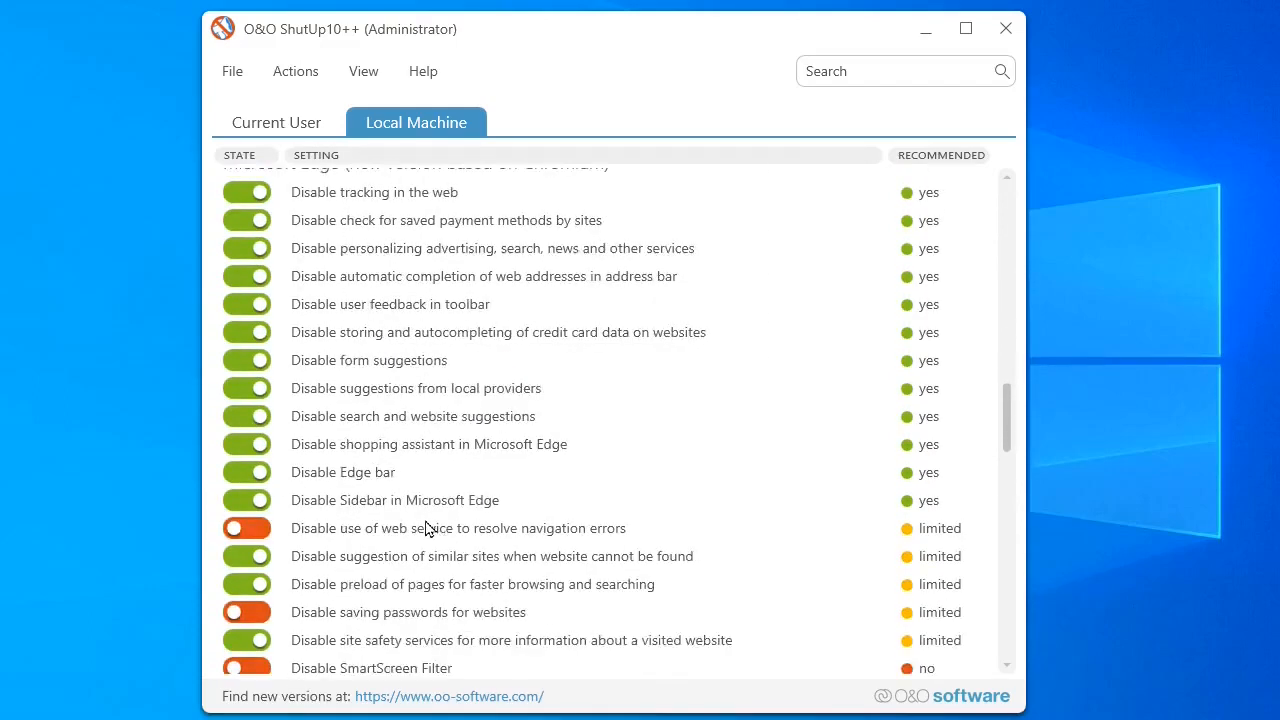
scroll(422, 524, down, 3)
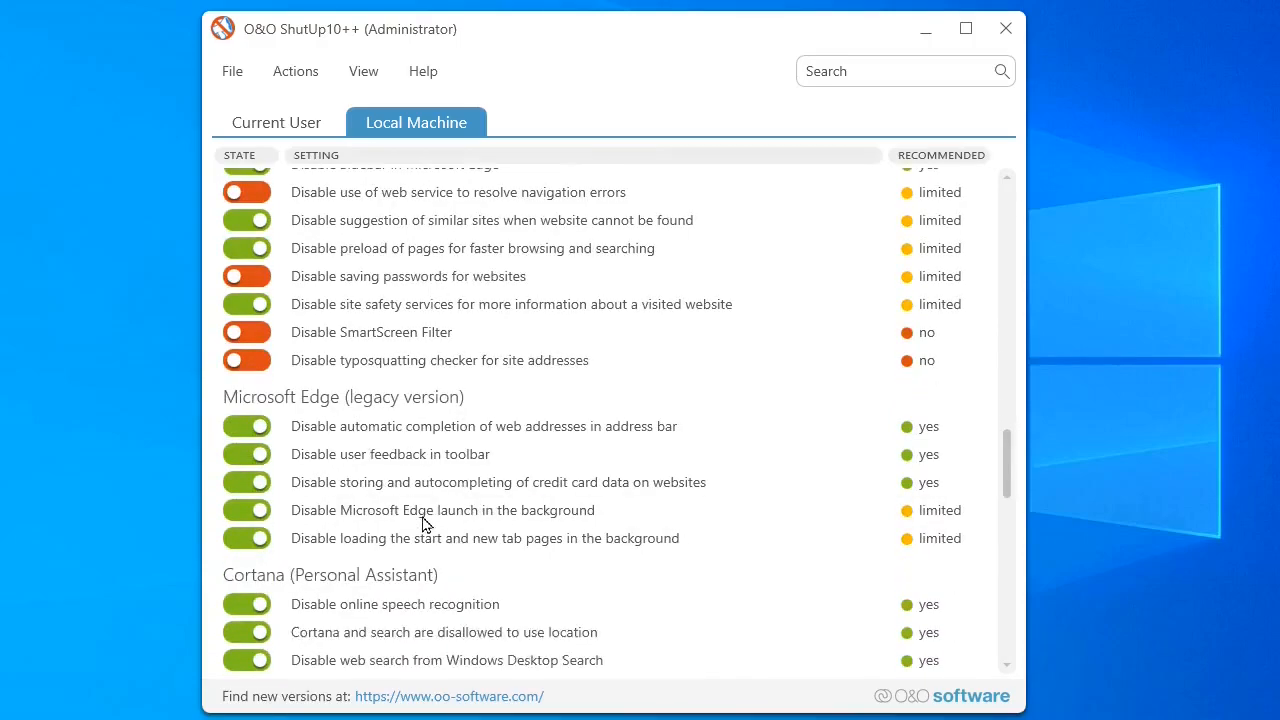
scroll(422, 524, up, 20)
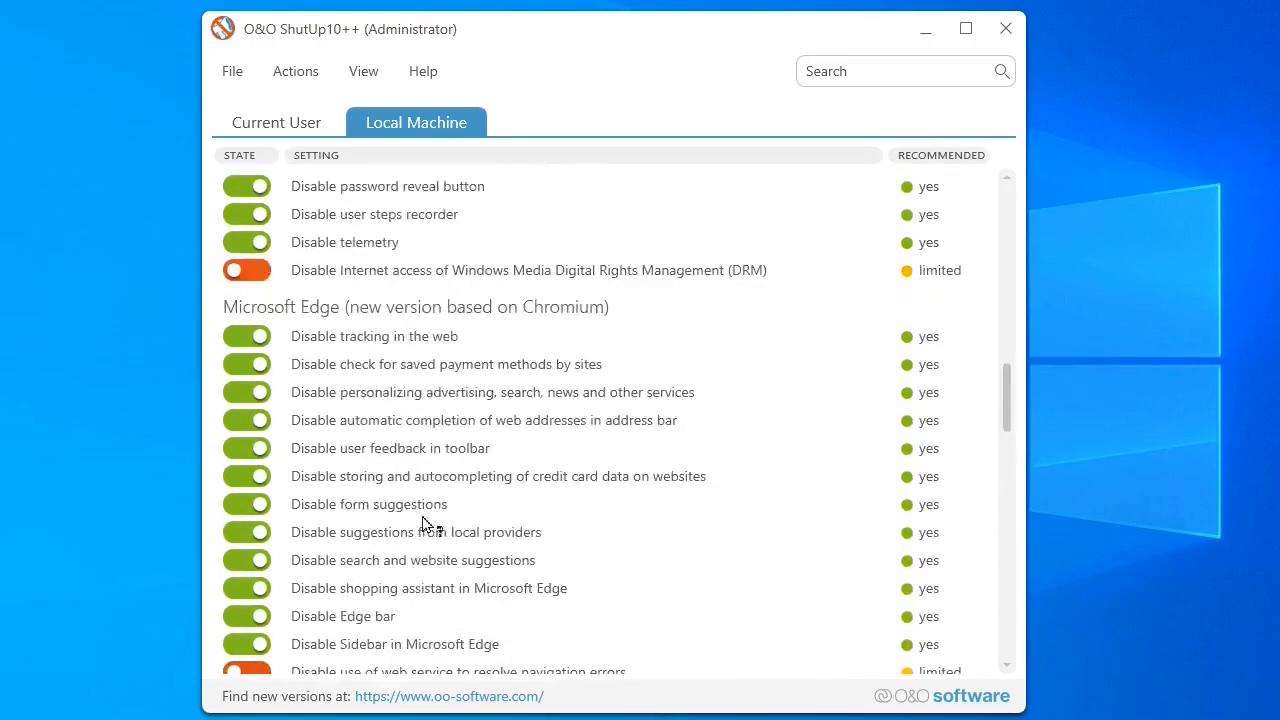
scroll(422, 524, up, 8)
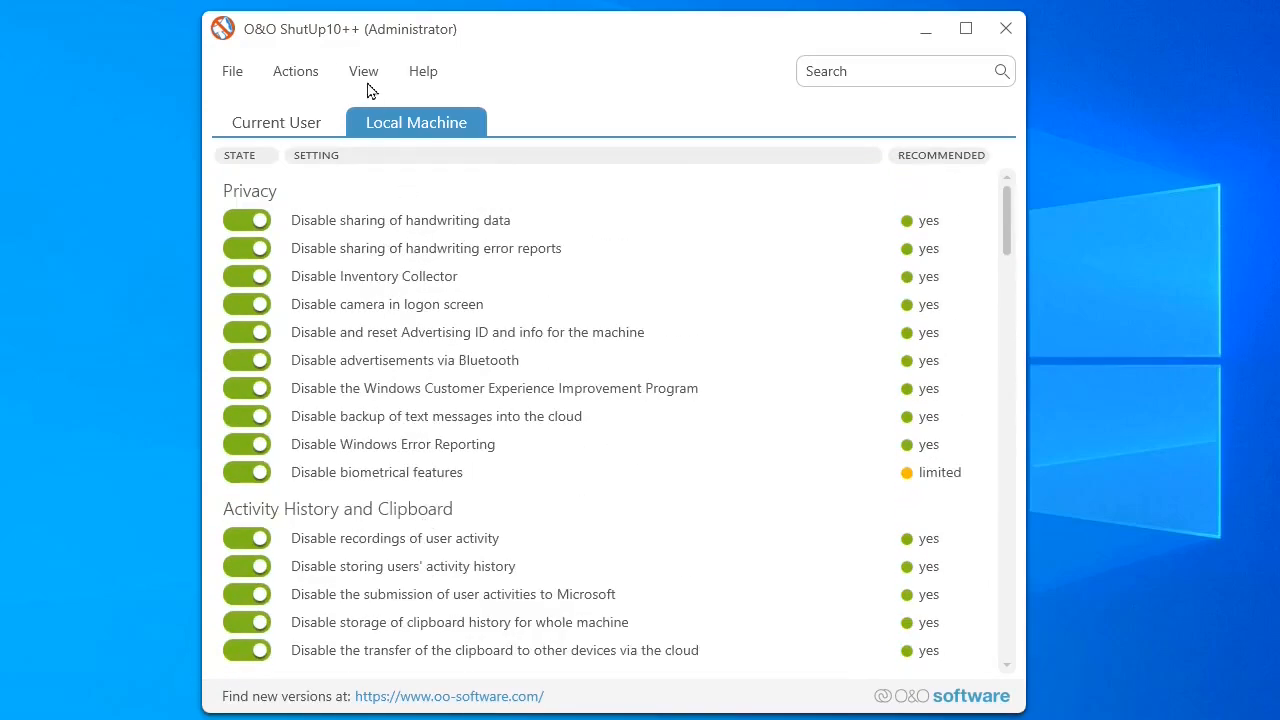
Look at the actions for applying, undoing and backing up settings without running any, and return to the Current User settings.
click(296, 71)
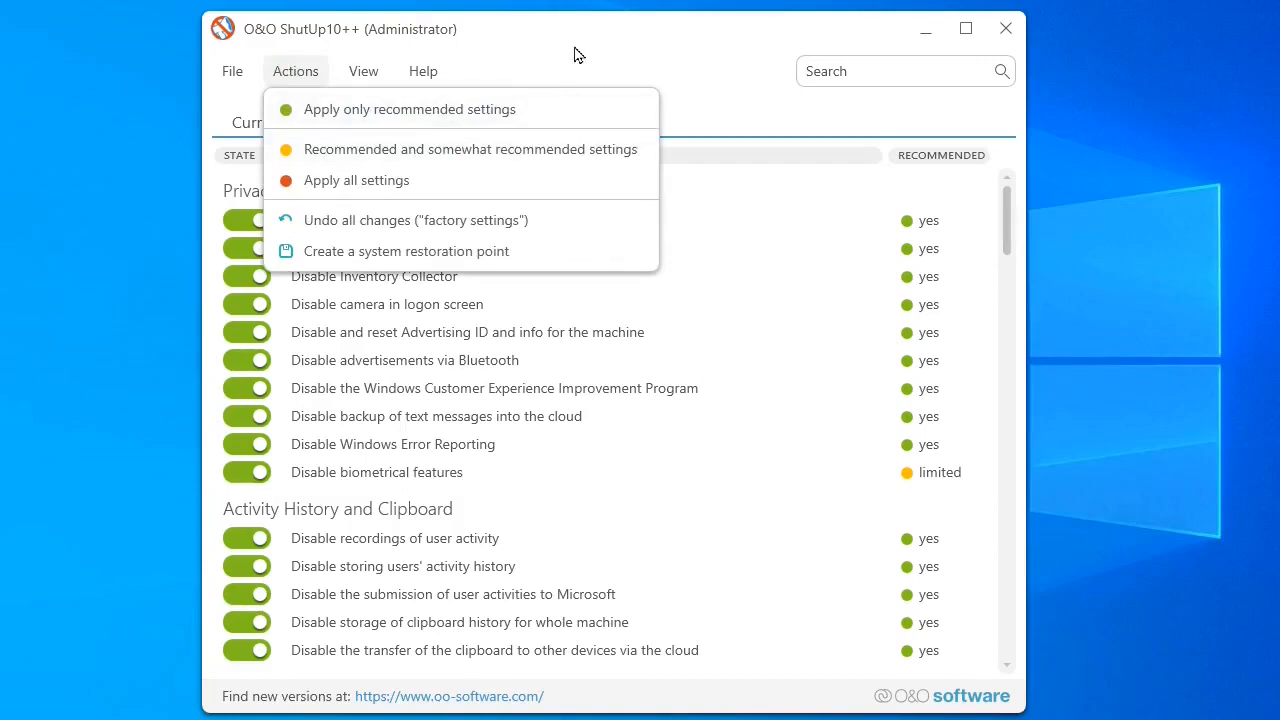
click(684, 63)
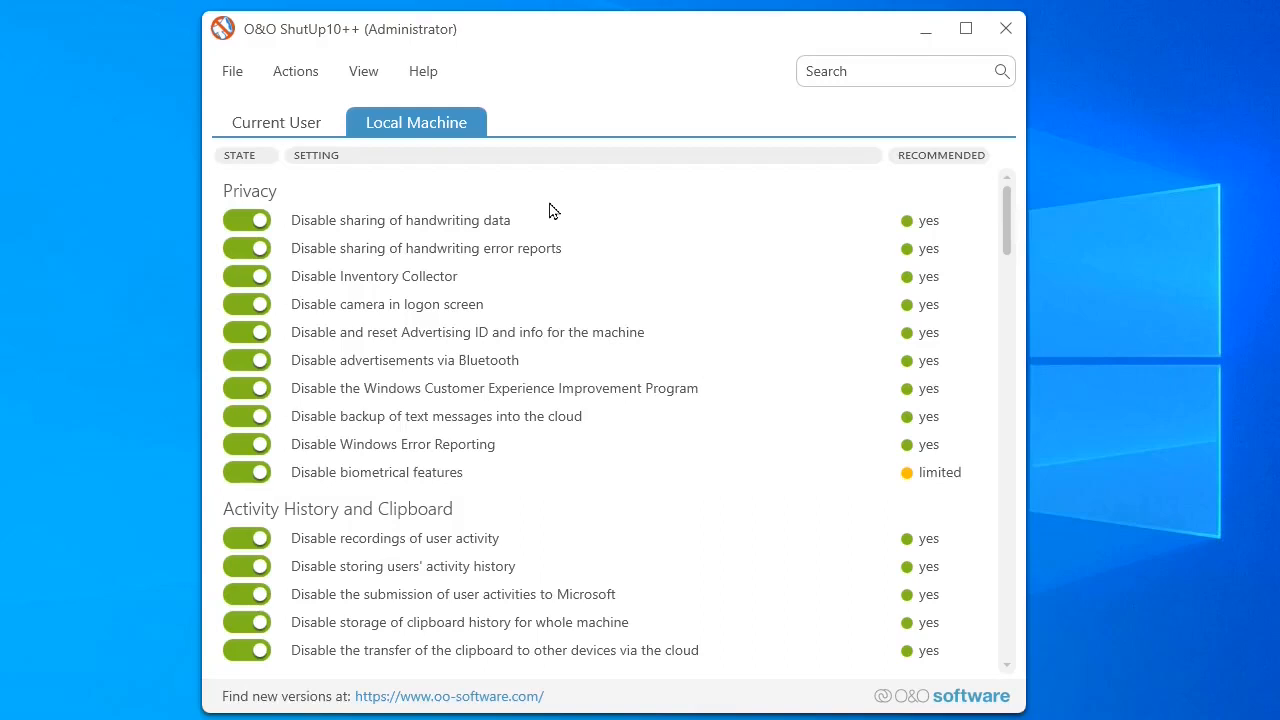
click(300, 126)
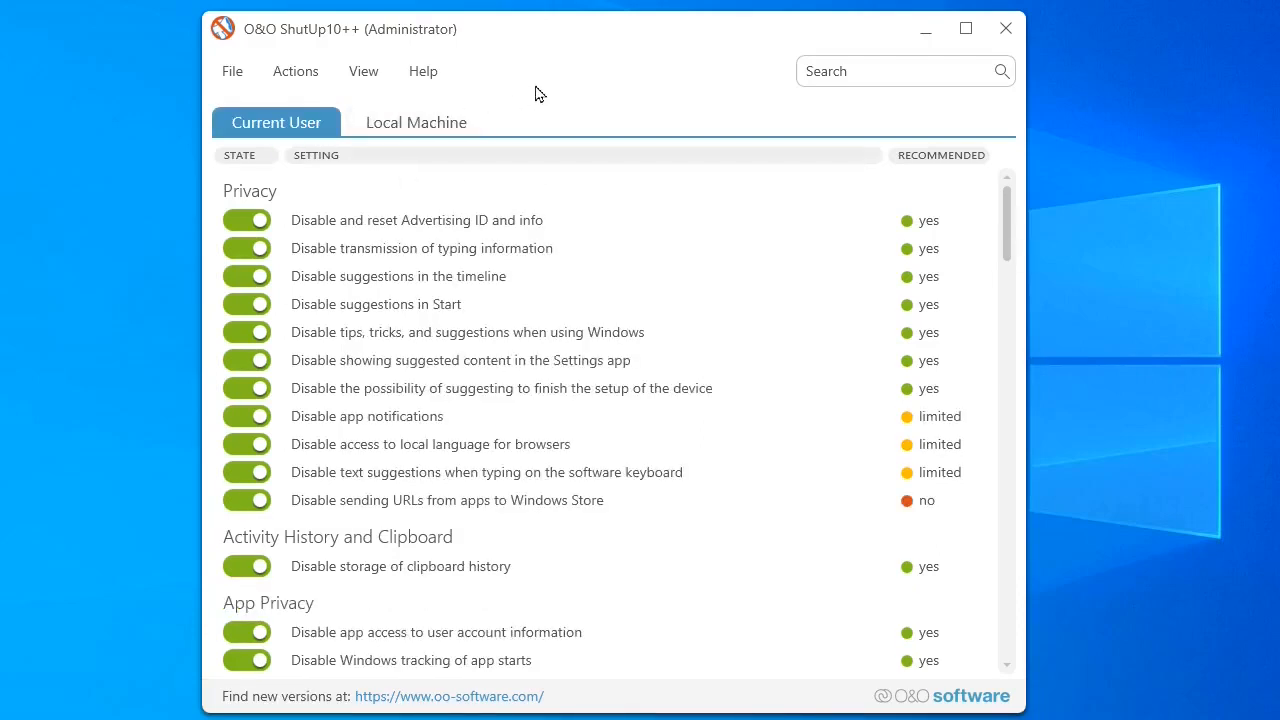